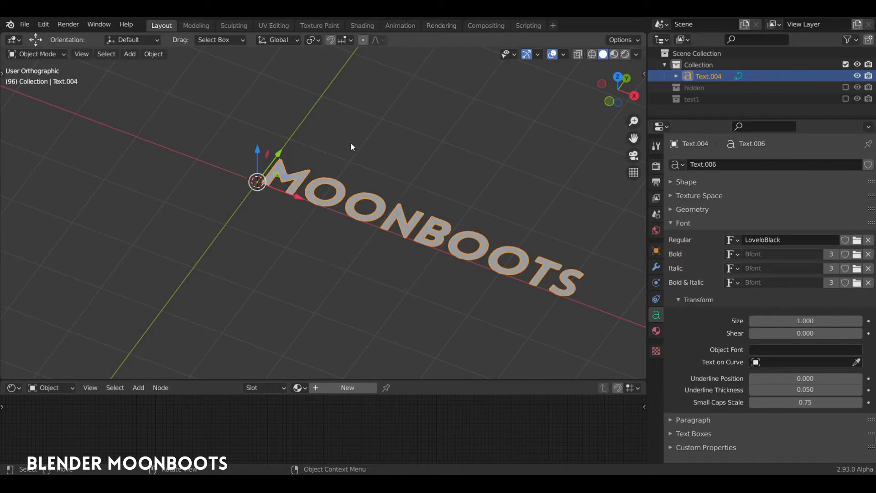
- Convert the MOONBOOTS text object to a mesh
left_click(155, 55)
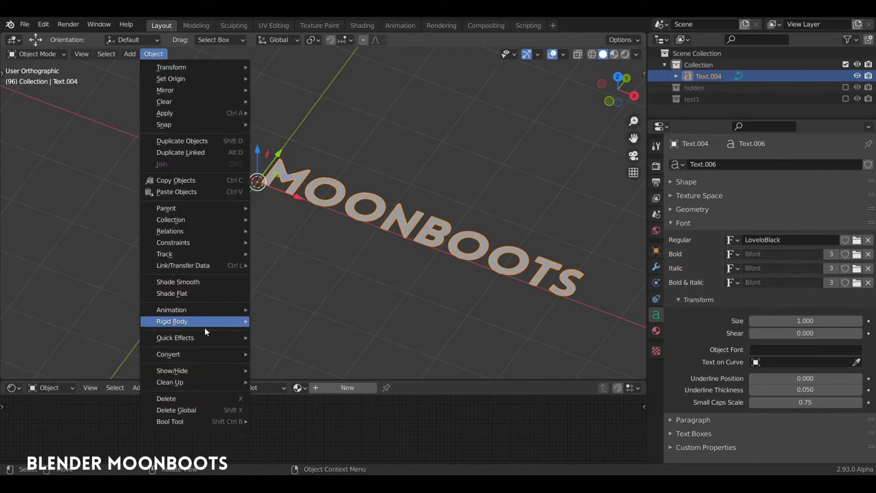
mouse_move(219, 354)
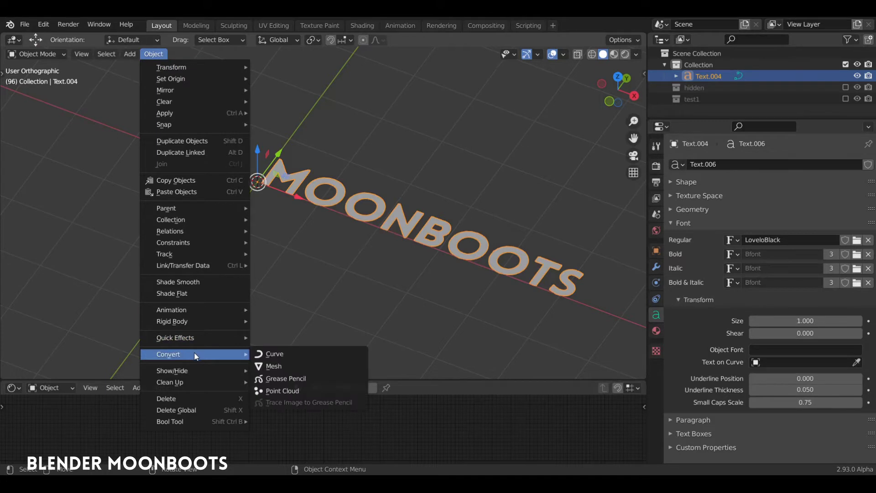
left_click(288, 365)
- Enter edit mode and apply Limited Dissolve to all faces of the letters to clean up the mesh
key("Tab")
left_click_drag(419, 205, 311, 166, "ctrl+alt")
mouse_move(320, 205)
left_mouse_down("ctrl+alt")
mouse_move(324, 182)
mouse_move(327, 209)
left_mouse_up("ctrl+alt")
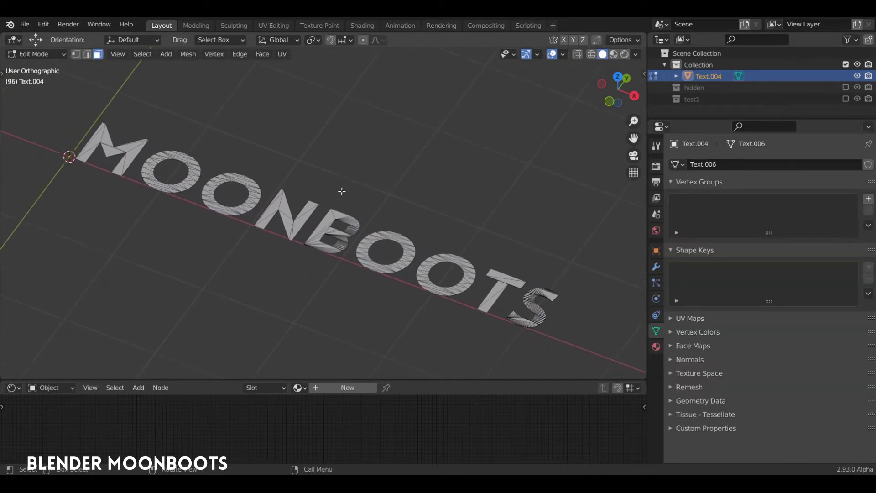
key("a")
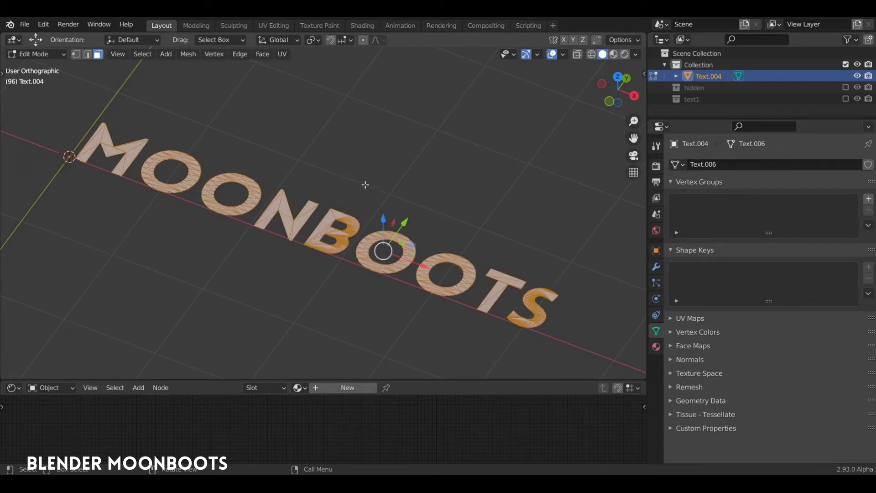
key("x")
left_click(365, 302)
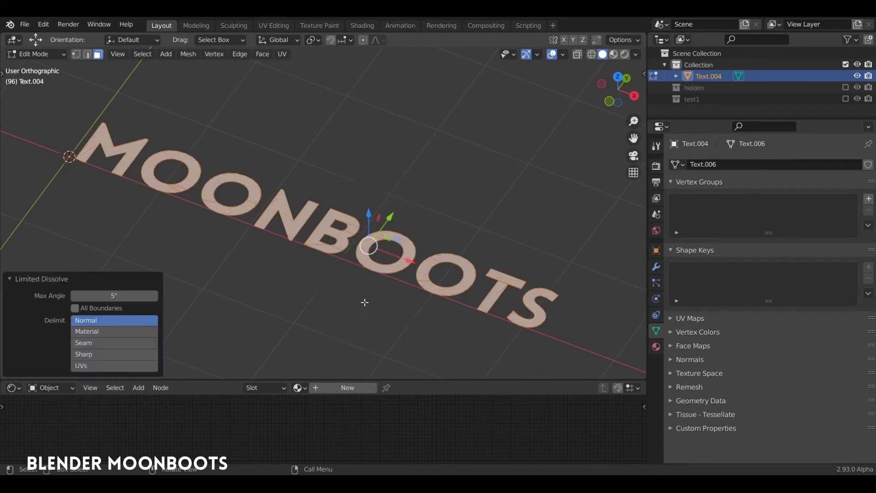
- Rotate all of the letters' geometry 90° about the X axis so the text stands upright
mouse_move(384, 243)
left_mouse_down("alt")
mouse_move(369, 244)
mouse_move(384, 264)
mouse_move(378, 228)
mouse_move(371, 252)
left_mouse_up("alt")
middle_click_drag(371, 251, 363, 235, "ctrl")
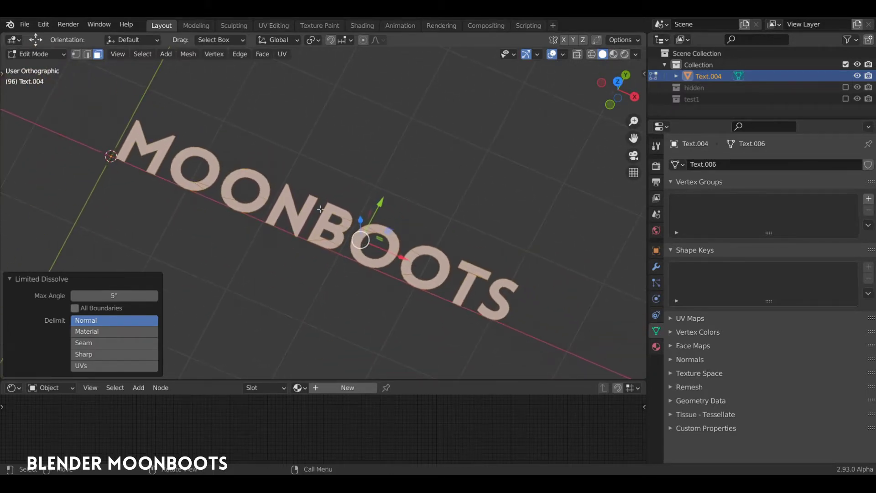
type("rx90")
key("Return")
middle_click_drag(400, 251, 359, 199)
- Return to object mode, raise the text about 0.83 m along Z, and set its origin to geometry
key("Tab")
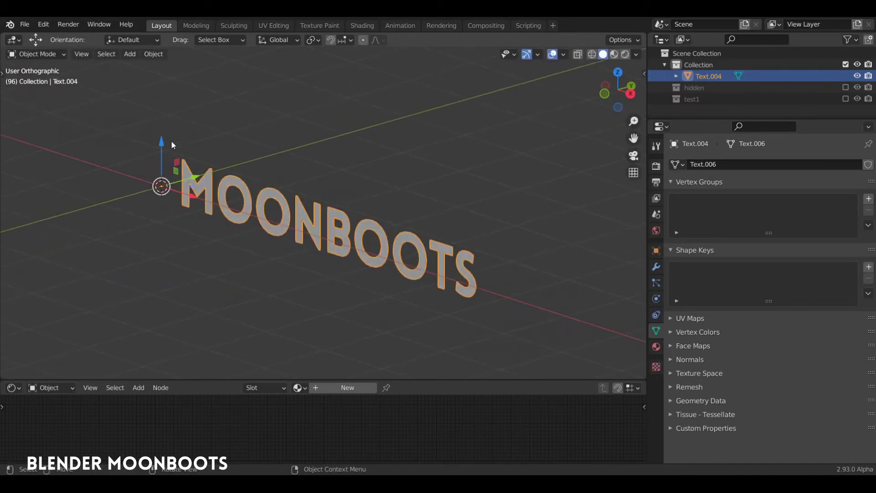
left_click_drag(171, 142, 209, 75)
right_click(308, 157)
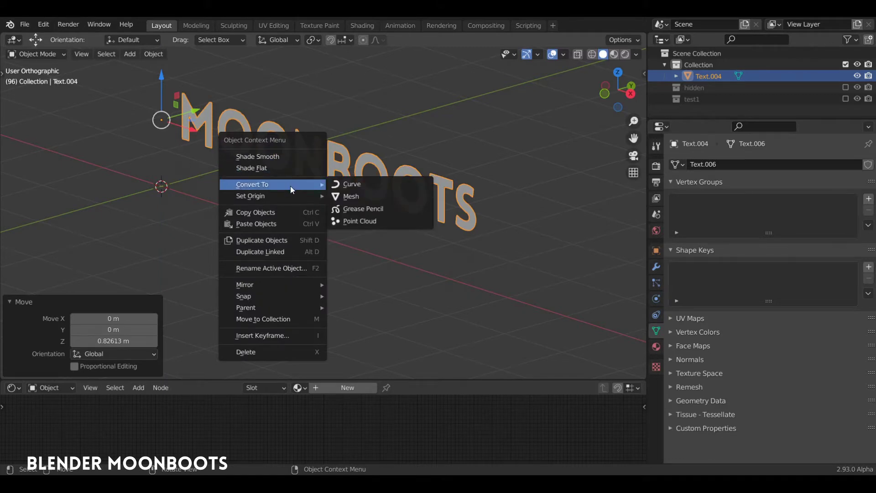
mouse_move(287, 198)
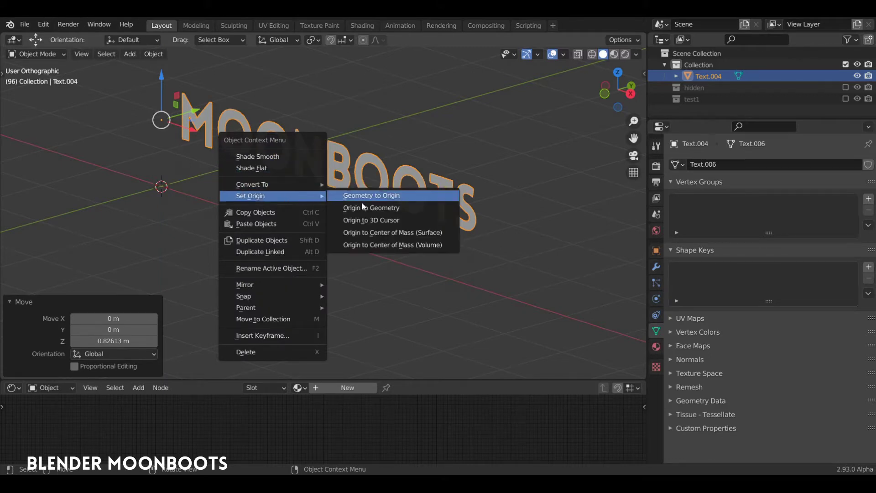
left_click(375, 212)
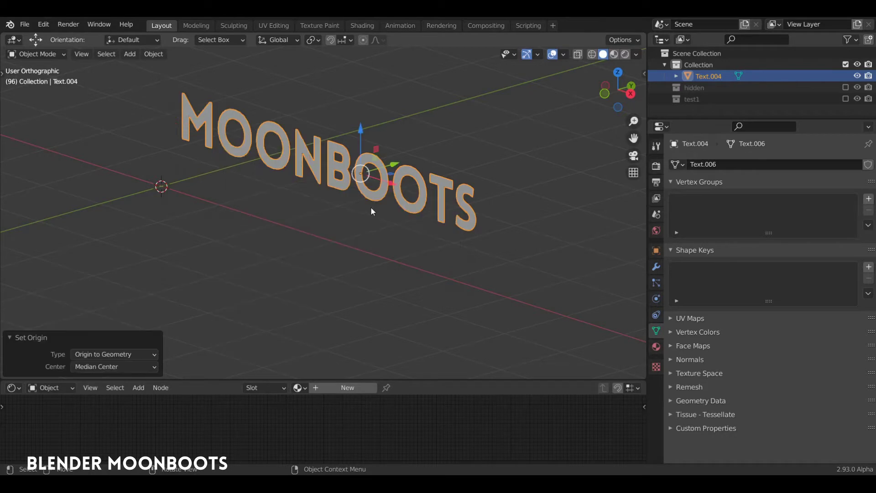
- Extrude all letter faces a short distance along global Y in edit mode to give the text thickness
middle_click_drag(370, 206, 357, 196)
key("Tab")
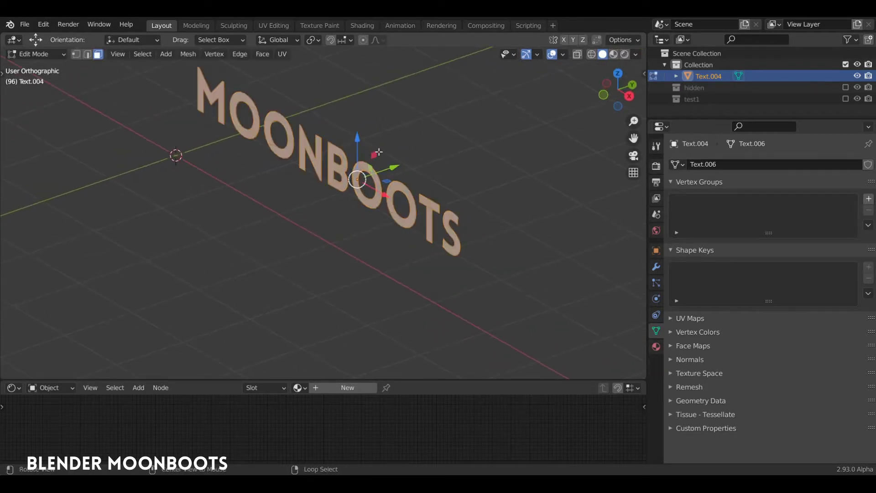
middle_click_drag(378, 152, 349, 186)
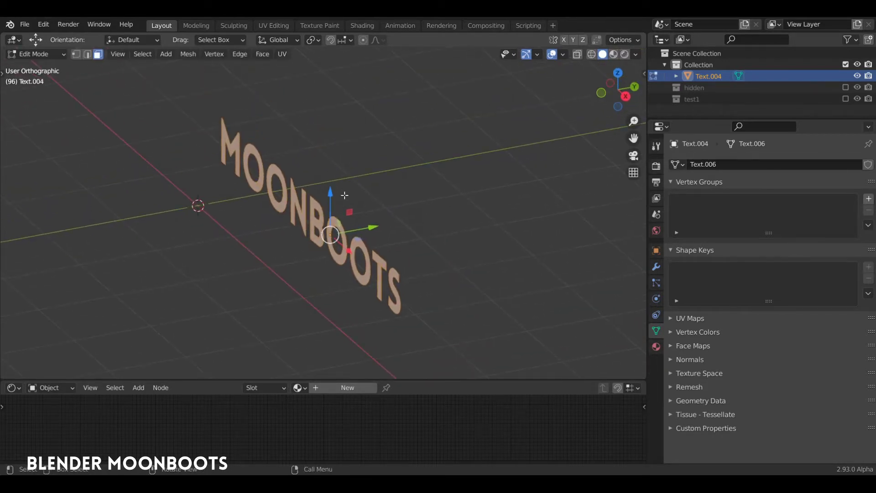
key("e")
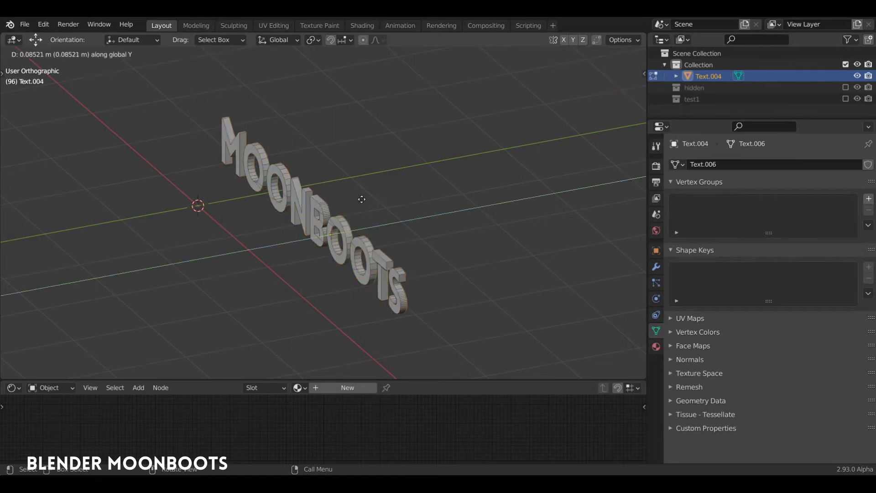
left_click(378, 210)
- Select one letter's front face, extend the selection to faces with the same normal, and delete them all
middle_click_drag(379, 211, 402, 132)
scroll(409, 179, "up", 5)
middle_click_drag(385, 133, 391, 181)
left_click(381, 180)
key("shift+g")
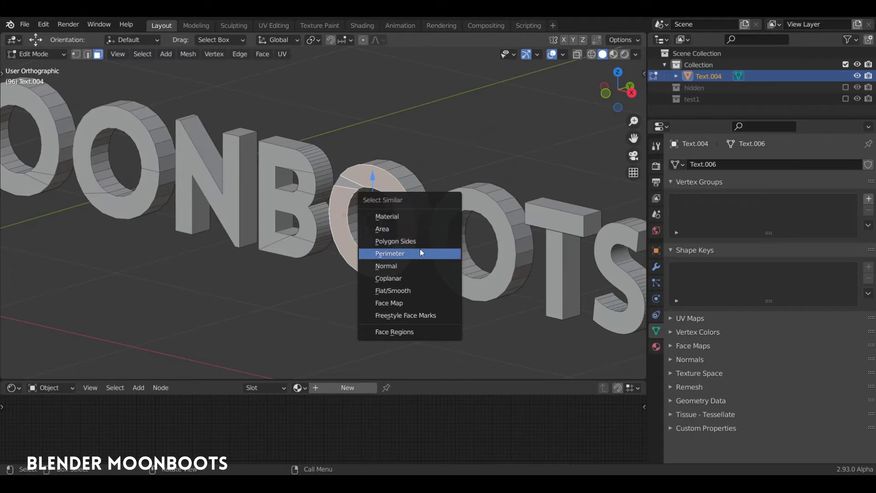
left_click(414, 265)
middle_click_drag(415, 261, 391, 252)
left_click_drag(391, 252, 428, 245, "alt+shift")
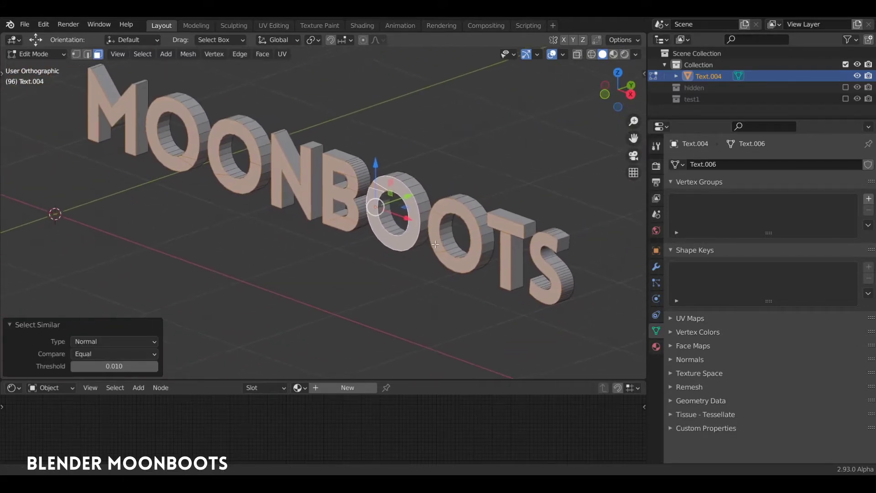
mouse_move(397, 219)
left_mouse_down("alt")
mouse_move(375, 215)
mouse_move(391, 210)
left_mouse_up("alt")
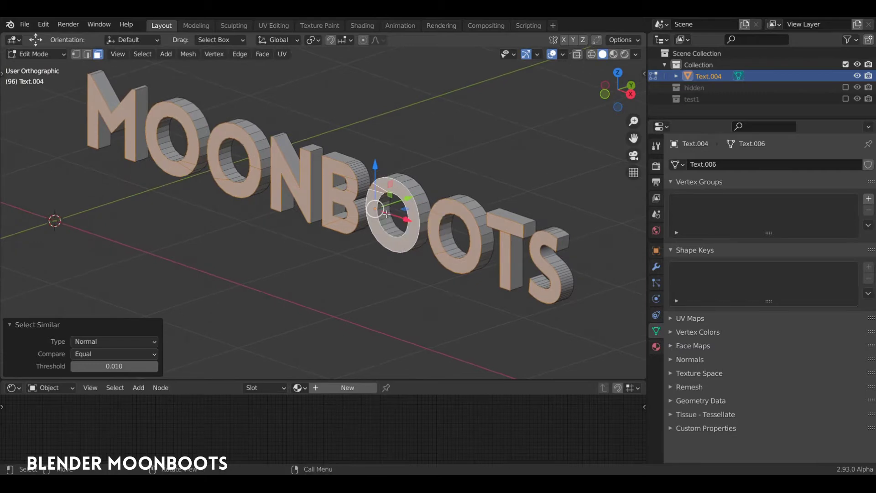
key("x")
left_click(374, 134)
- Select one letter's back face, extend the selection to faces with the same normal, and delete the back faces
left_click_drag(417, 150, 370, 197, "alt")
left_click(373, 197)
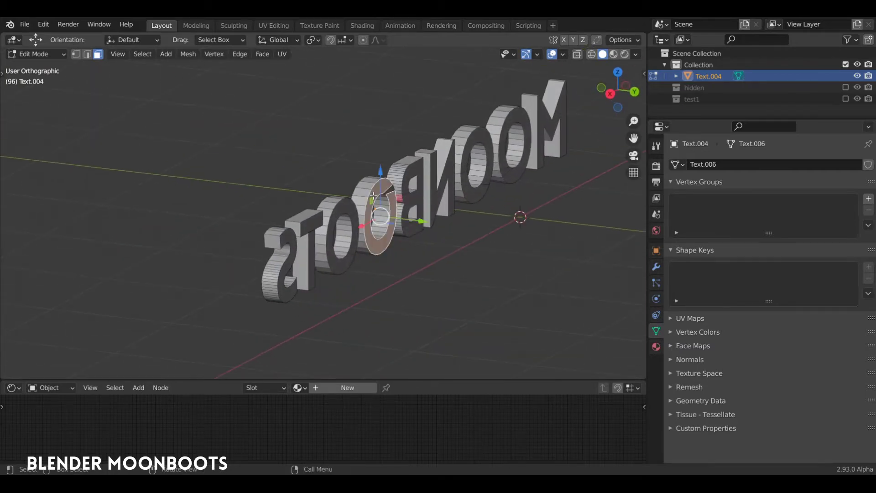
key("shift+g")
left_click(440, 195)
middle_click_drag(439, 195, 448, 230)
key("x")
left_click(434, 200)
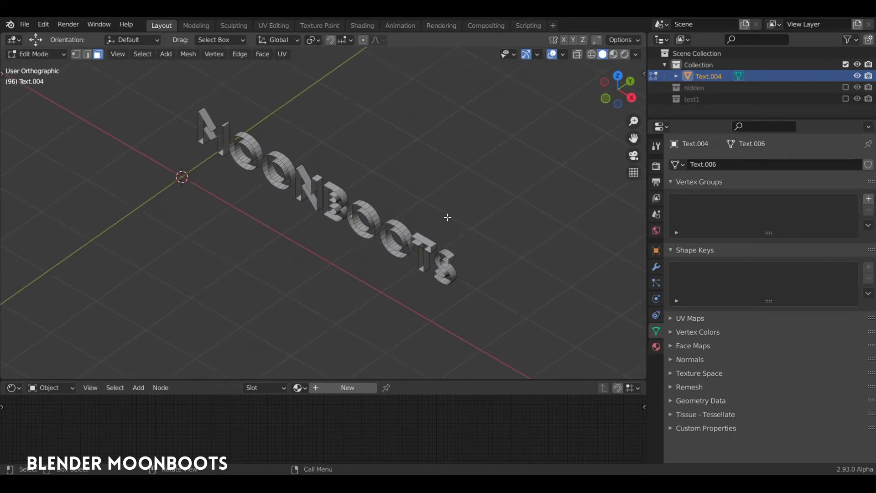
- Frame the text in top orthographic view with vertex selection and X-ray display enabled
key("KP_7")
left_click_drag(393, 195, 454, 347, "ctrl+alt")
left_click_drag(379, 213, 382, 267, "alt+shift")
left_click_drag(345, 243, 372, 157, "ctrl+alt")
left_click_drag(345, 185, 446, 180, "alt+shift")
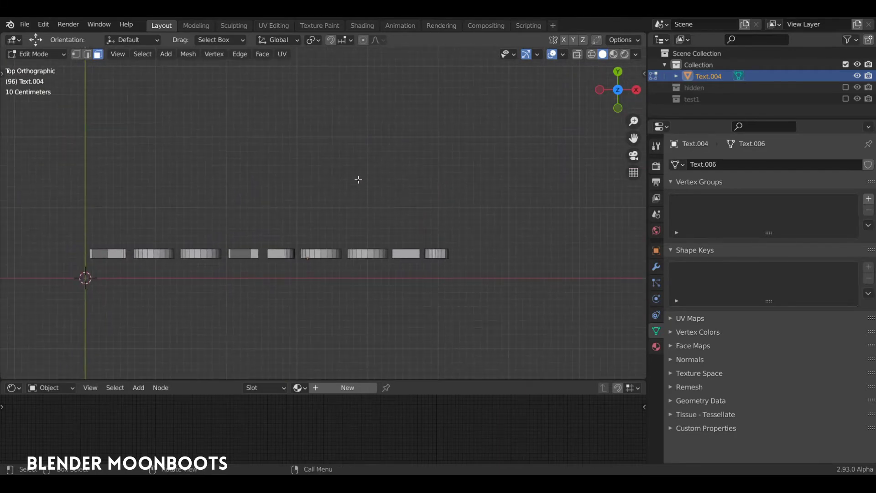
key("1")
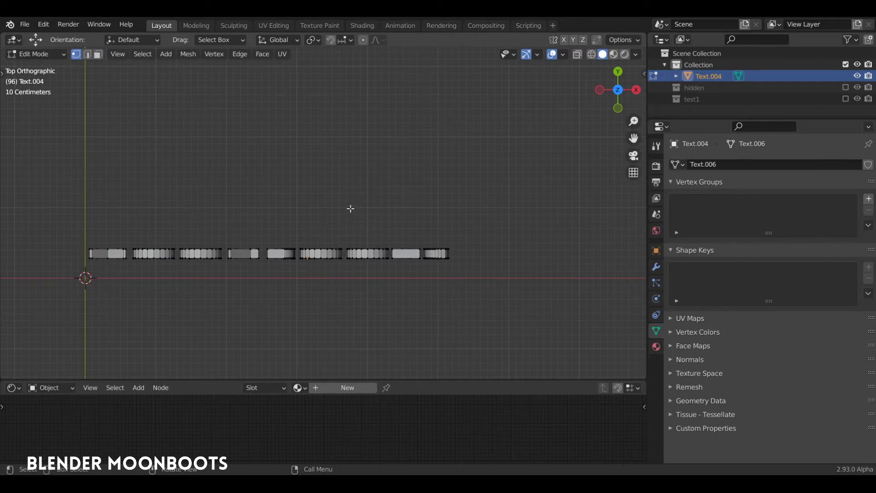
key("alt+z")
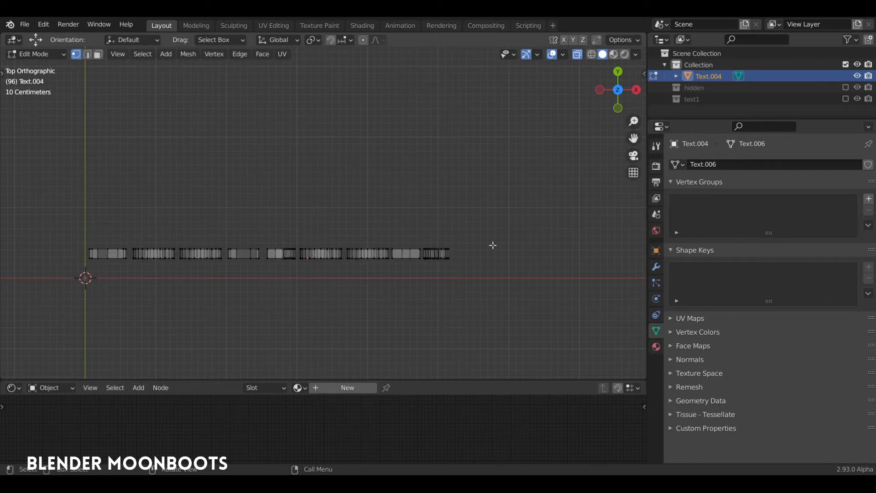
- Add the Basis and Key 1 shape keys to the text mesh in object mode
key("Tab")
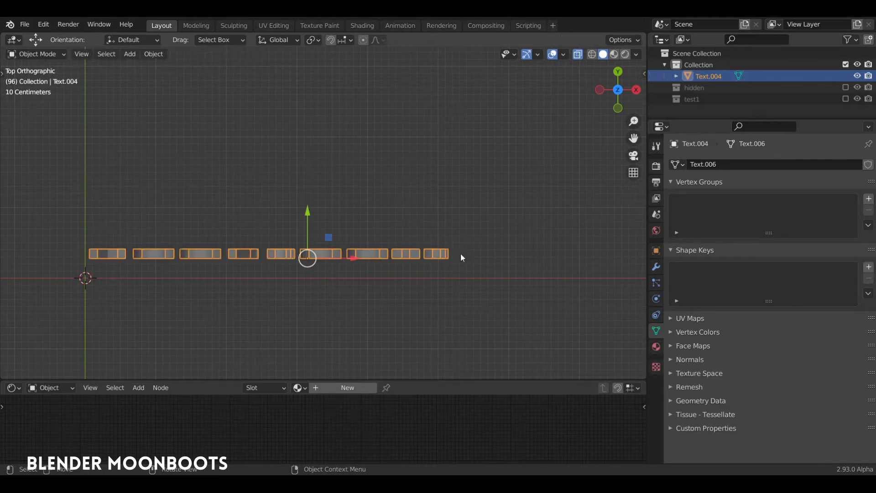
left_click(869, 268)
left_click(868, 267)
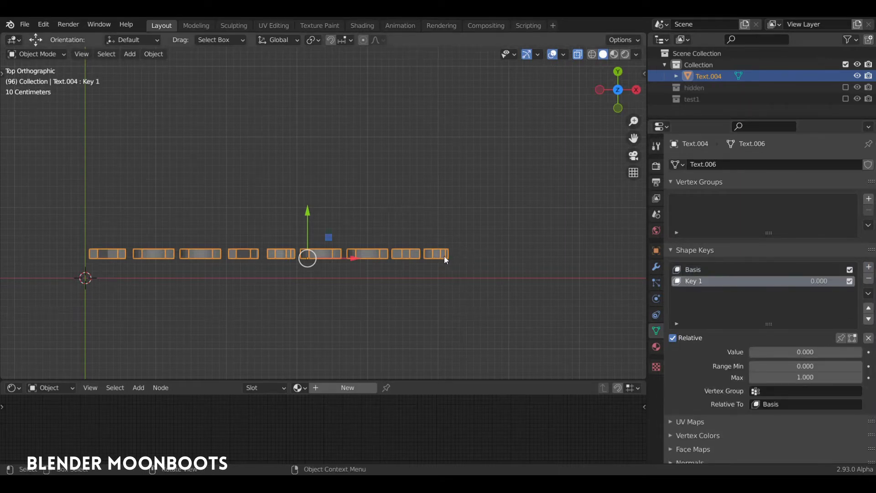
- In Key 1, pull the letters' front vertices far out along negative Y, ending with a move of about 4.78 m
key("Tab")
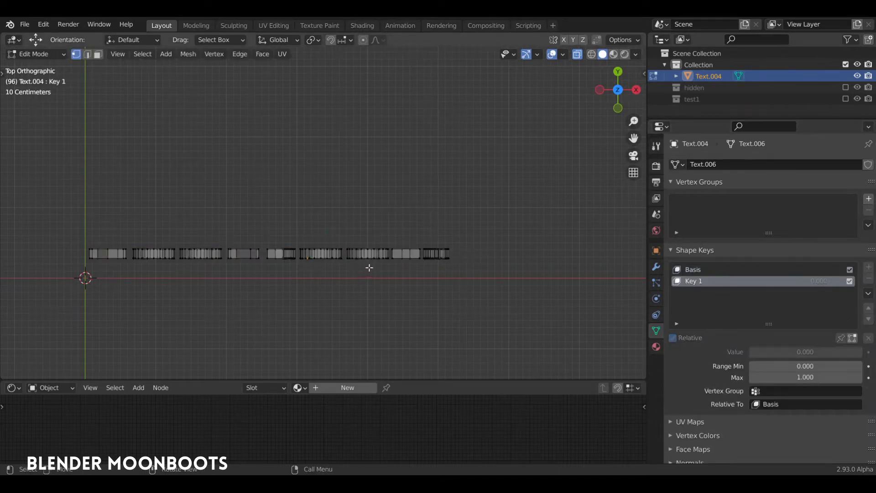
left_click_drag(507, 283, 57, 253)
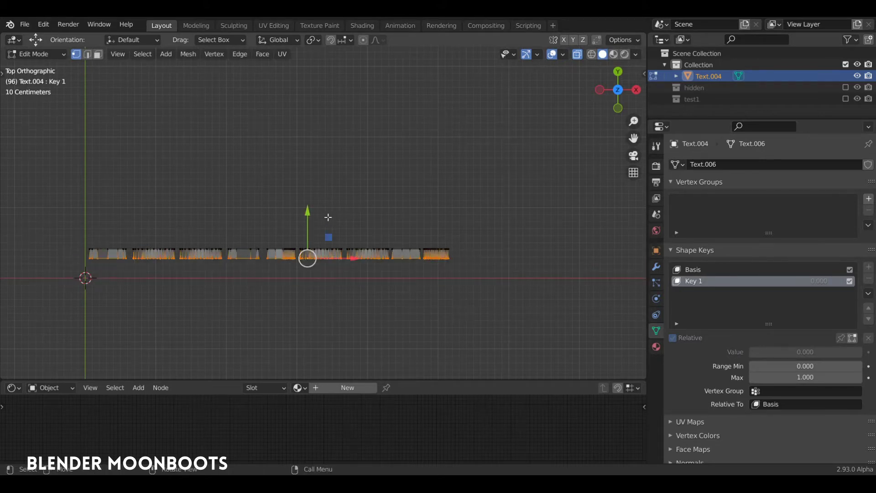
left_click_drag(308, 209, 307, 312)
middle_click_drag(315, 194, 326, 291, "ctrl")
middle_click_drag(327, 291, 333, 237, "shift")
left_click_drag(319, 173, 322, 322)
scroll(341, 284, "down", 2)
middle_click_drag(341, 284, 303, 182)
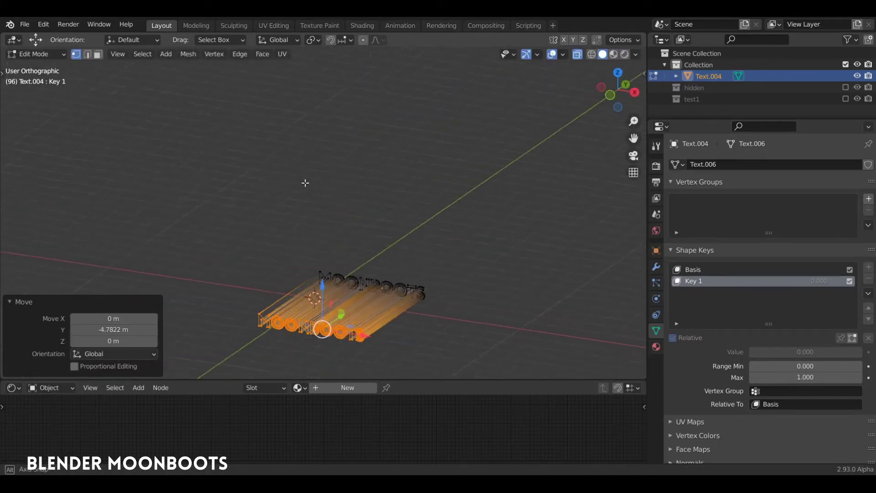
key("Tab")
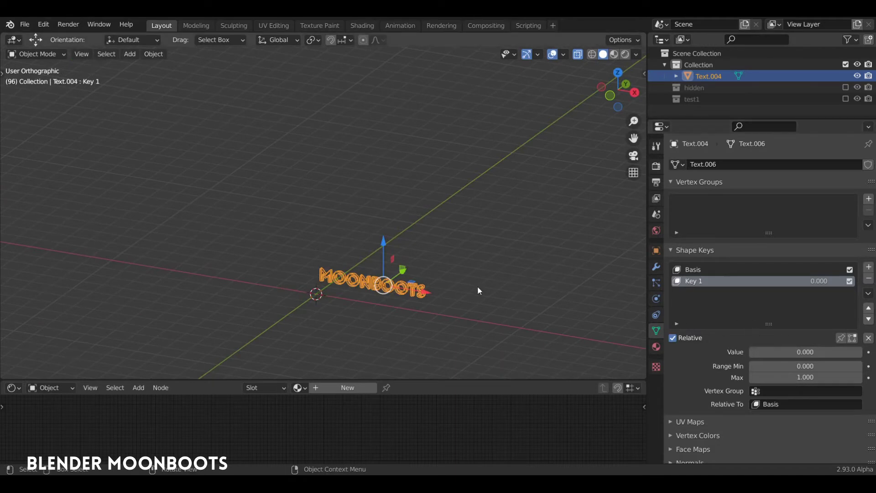
- Test the Key 1 value, leave it at 0.000, and save the file
scroll(475, 291, "up", 2)
middle_click_drag(472, 237, 438, 178, "shift")
left_click_drag(751, 352, 733, 358)
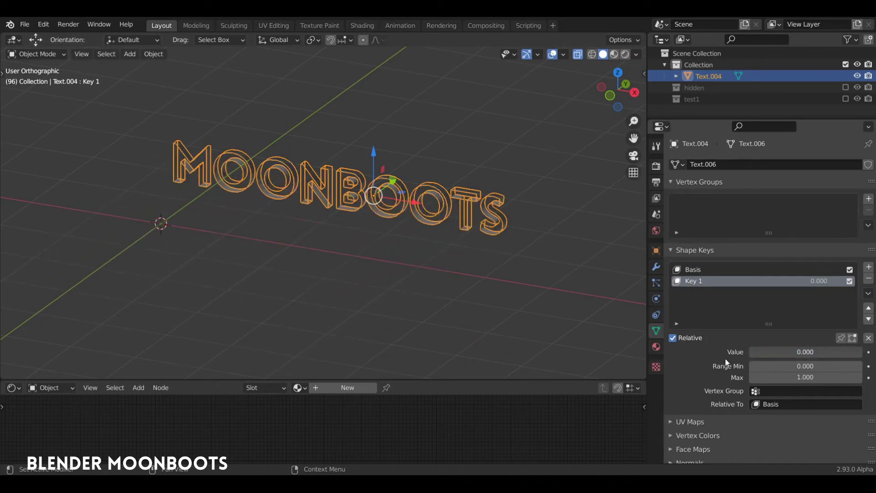
scroll(447, 230, "down", 1)
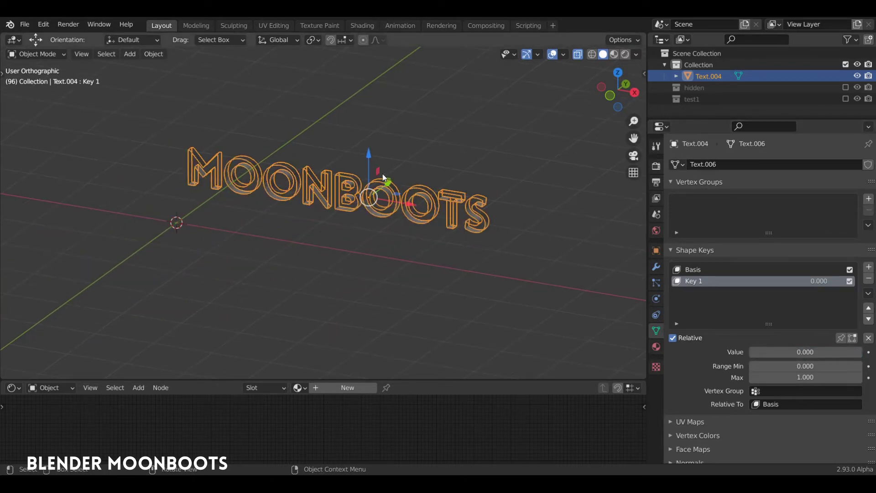
key("ctrl+s")
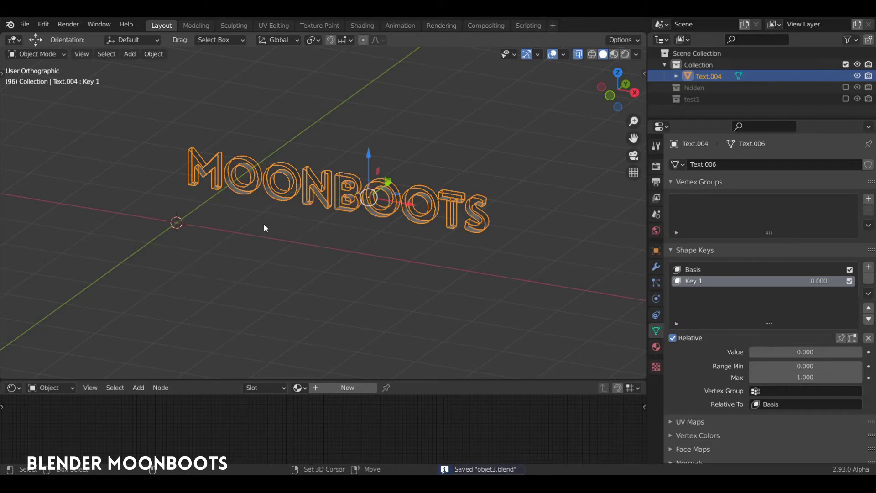
- Add a camera at the world origin and clear its rotation
key("shift+a")
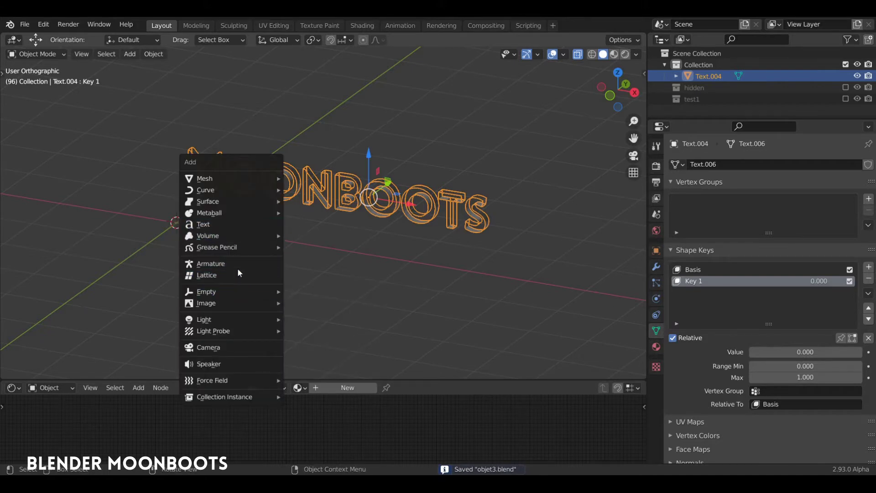
left_click(228, 349)
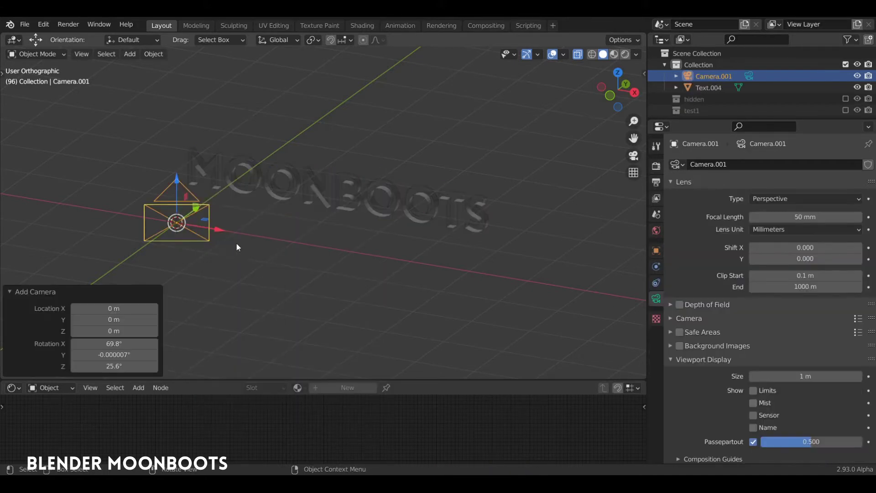
key("alt+r")
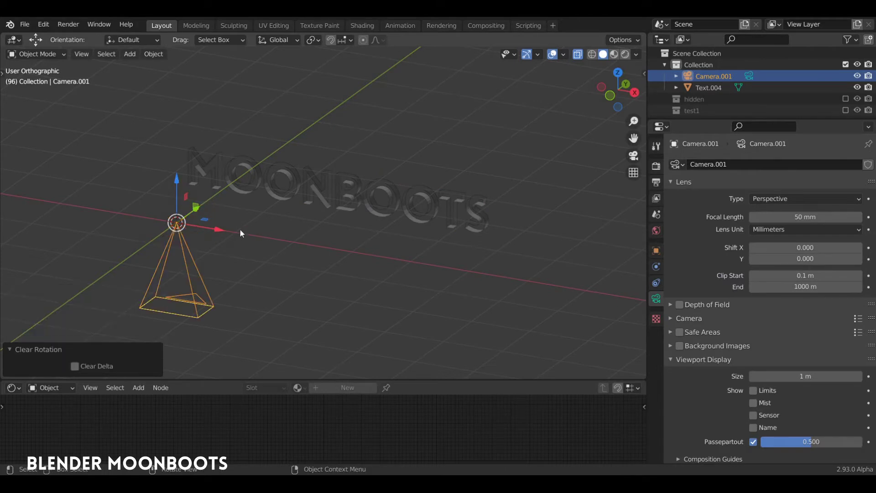
- Rotate the camera 90° about the global X axis
key("r")
key("x")
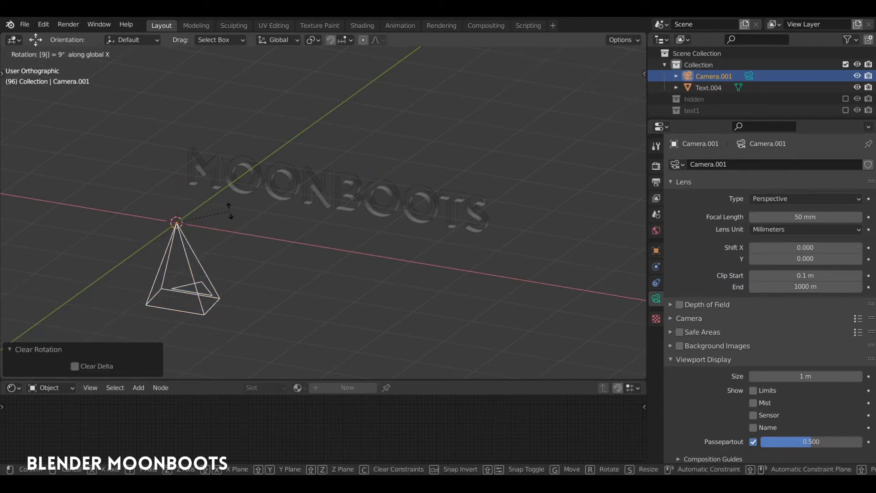
key("9")
key("0")
key("Return")
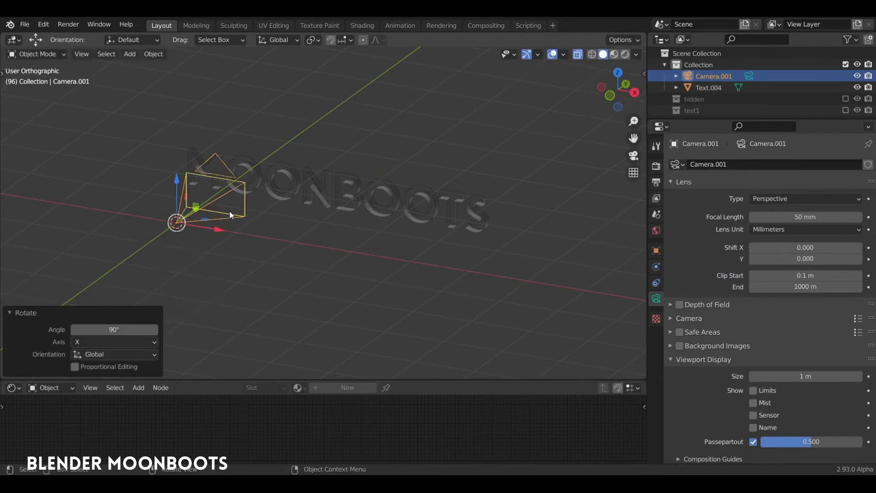
- Move the camera back a little over 2 m along the negative Y axis
left_click(197, 209)
key("g")
key("y")
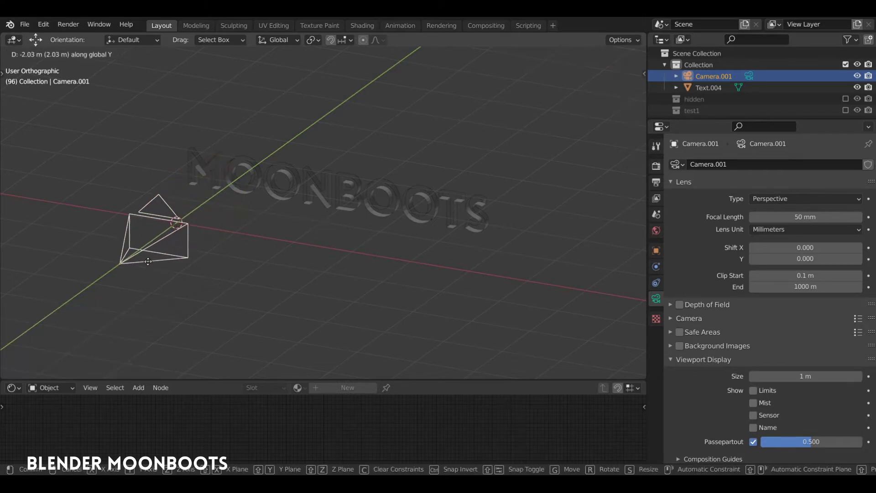
left_click(140, 268)
- Look through the camera and, with Camera to View locked, reposition it to face the MOONBOOTS letters at mid-height of the frame
key("KP_0")
key("n")
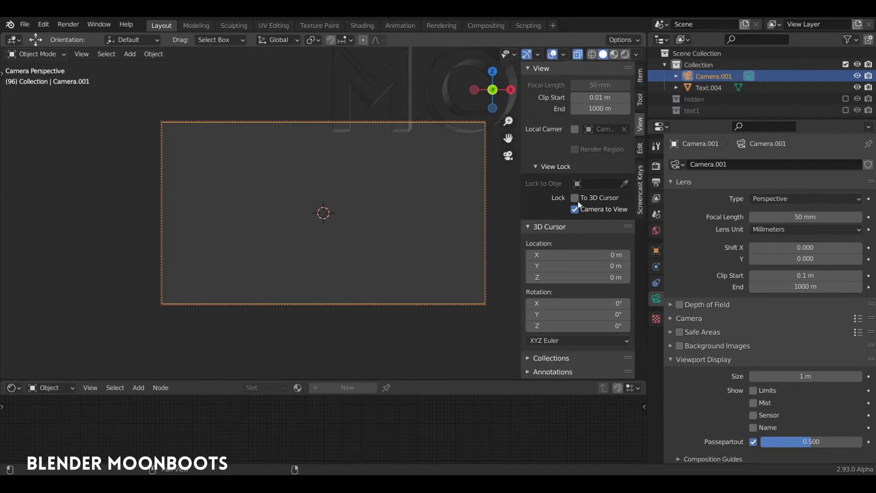
middle_click_drag(404, 191, 335, 235, "shift")
middle_click_drag(443, 173, 157, 304, "shift")
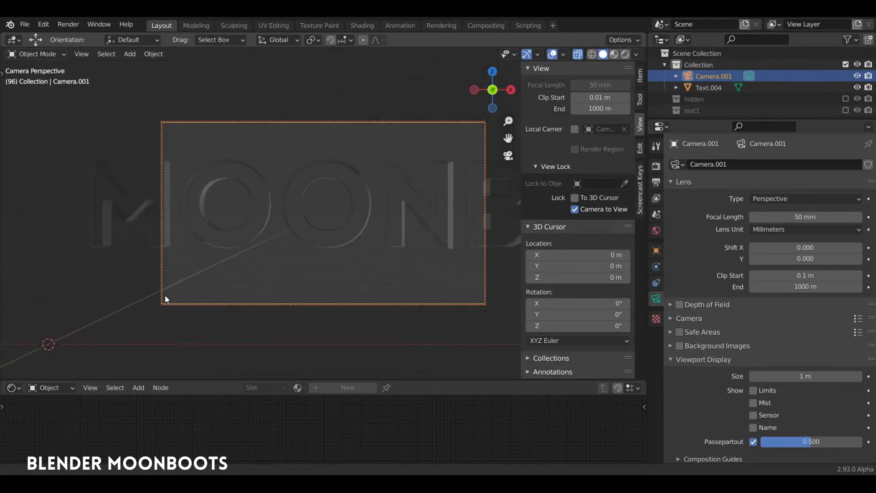
middle_click_drag(304, 266, 273, 273, "shift")
middle_click_drag(305, 245, 299, 323, "ctrl")
mouse_move(332, 202)
middle_mouse_down("ctrl")
mouse_move(333, 255)
mouse_move(258, 262)
mouse_move(228, 254)
mouse_move(273, 270)
mouse_move(269, 263)
middle_mouse_up("ctrl")
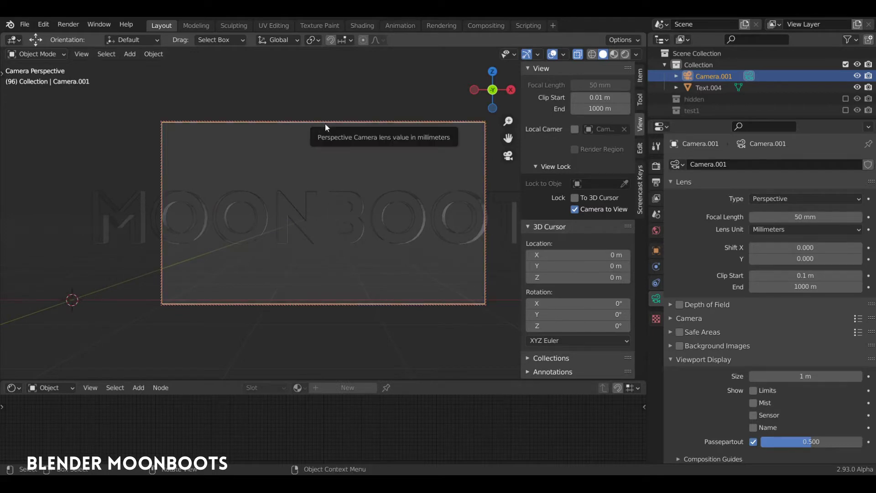
- Insert a Location, Rotation & Scale keyframe for the camera at frame 96, and leave the camera view
key("i")
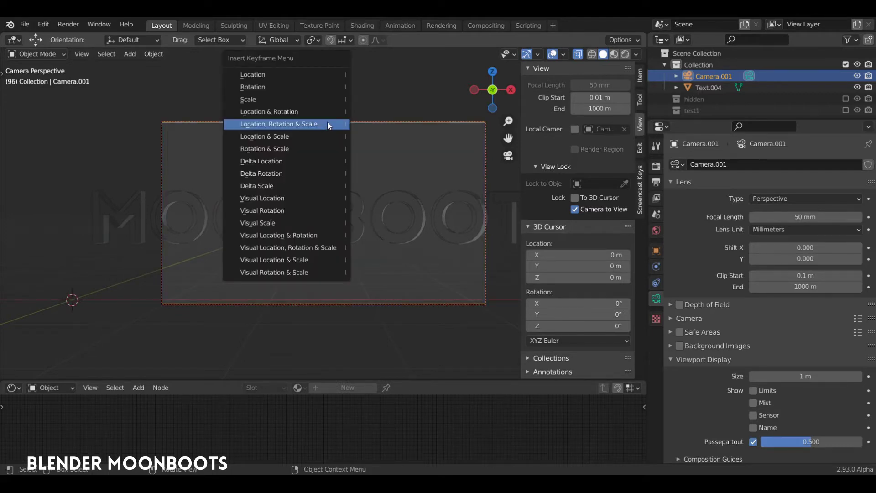
left_click(327, 124)
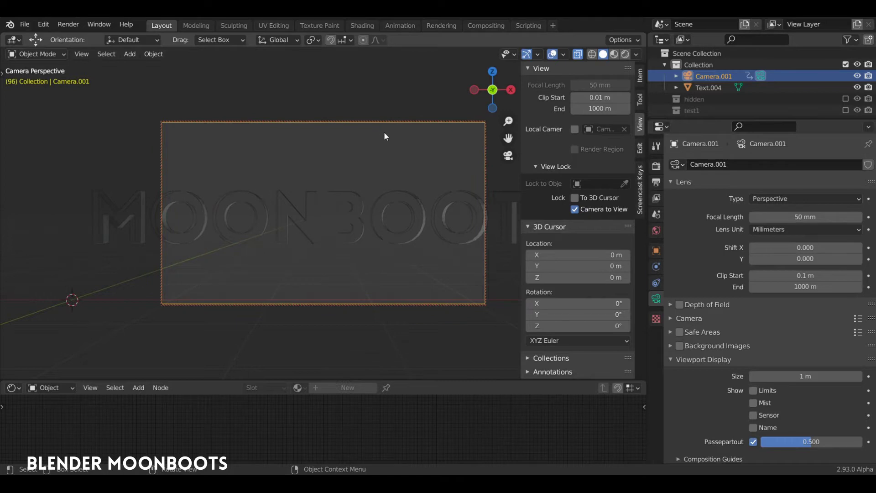
key("n")
key("KP_0")
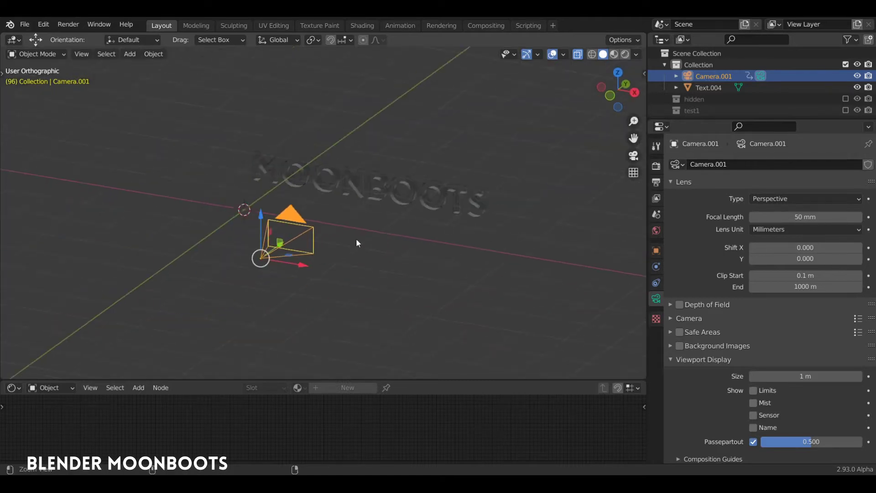
left_click_drag(356, 239, 393, 134, "ctrl+alt")
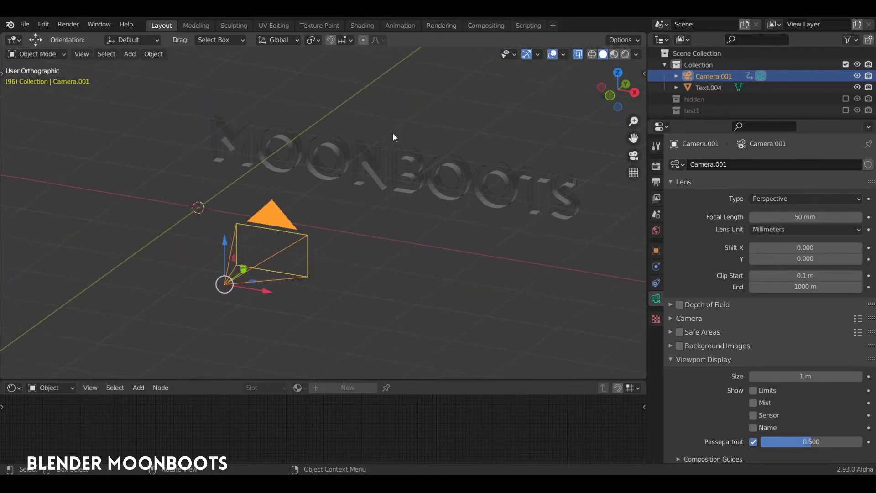
left_click(382, 180)
middle_click_drag(385, 179, 278, 210)
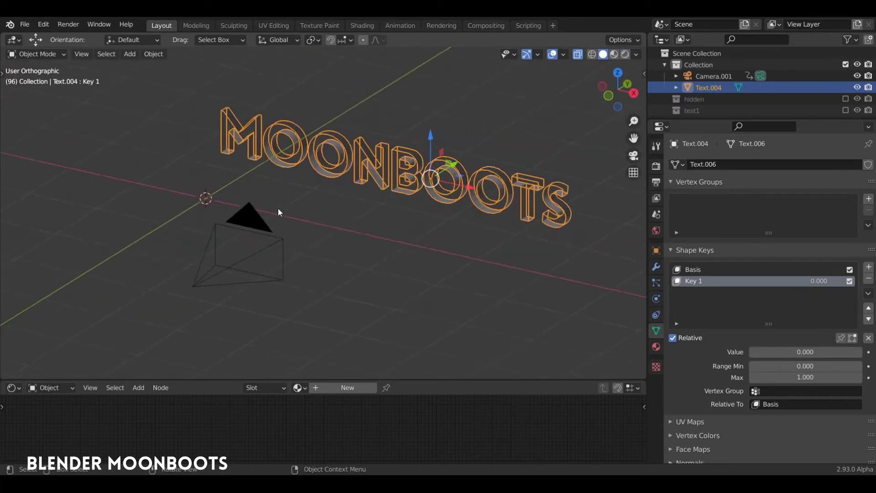
- Set the camera's focal length to 25 mm and adjust its distance to the text while looking through it
left_click(260, 221)
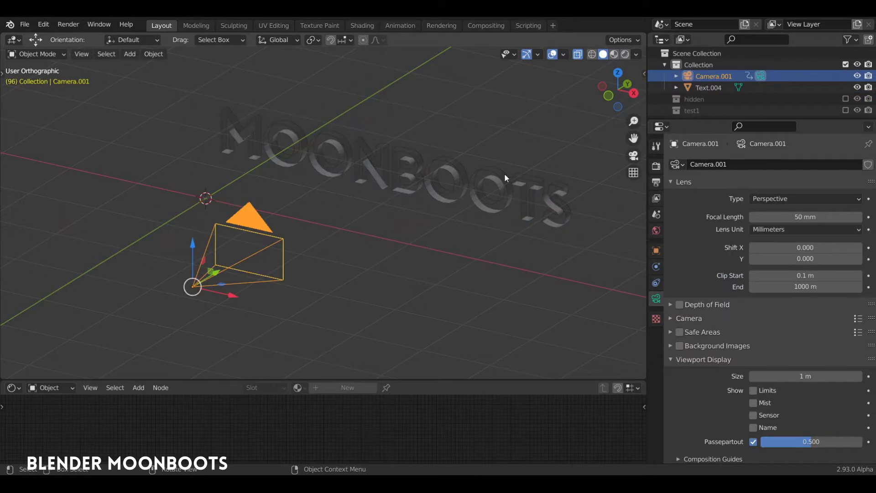
left_click(805, 217)
type("2")
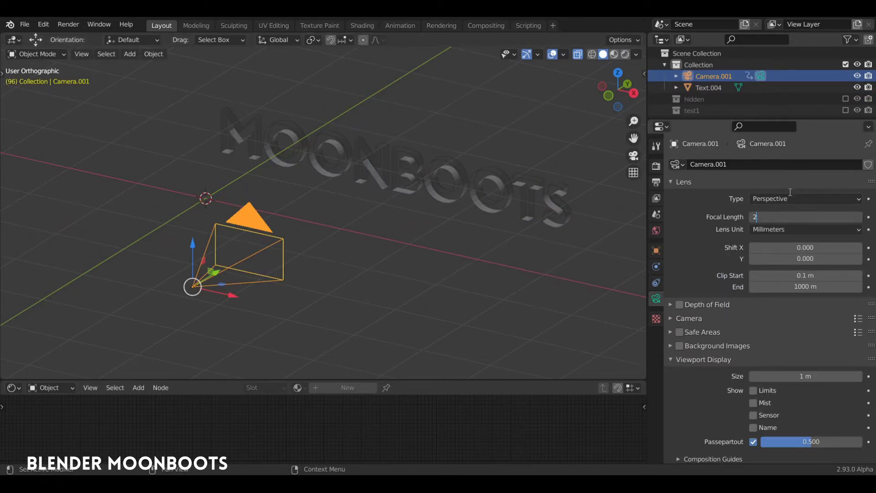
type("5")
key("Return")
key("KP_0")
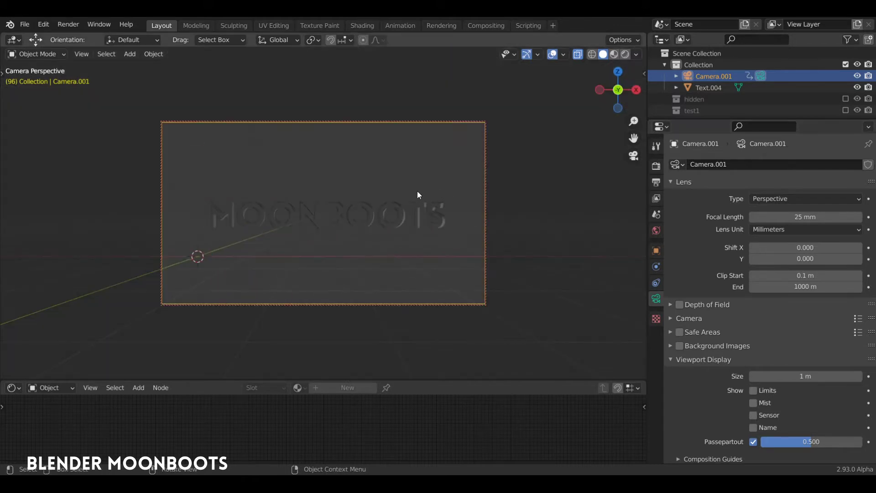
middle_click_drag(402, 210, 402, 191, "ctrl")
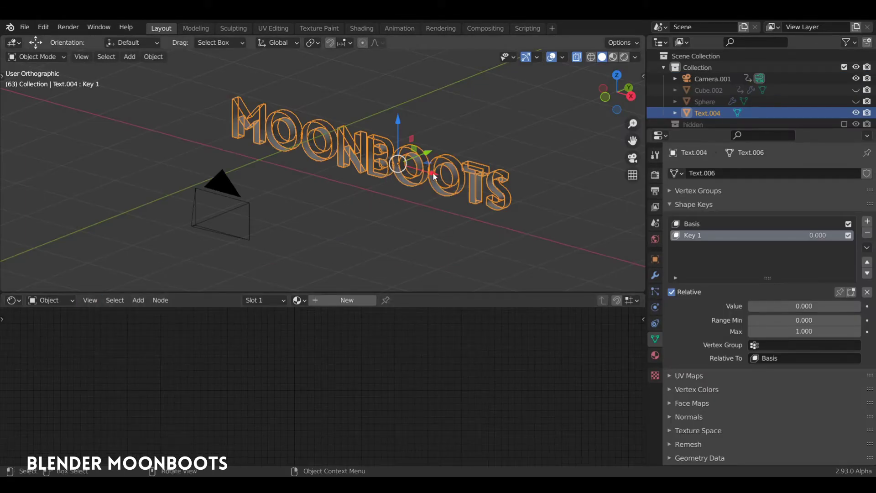
- Set the Key 1 value to 1.000 and move the stretched text along positive Y by about 3.02 m, plus a further 1.48 m
left_click_drag(751, 305, 875, 304)
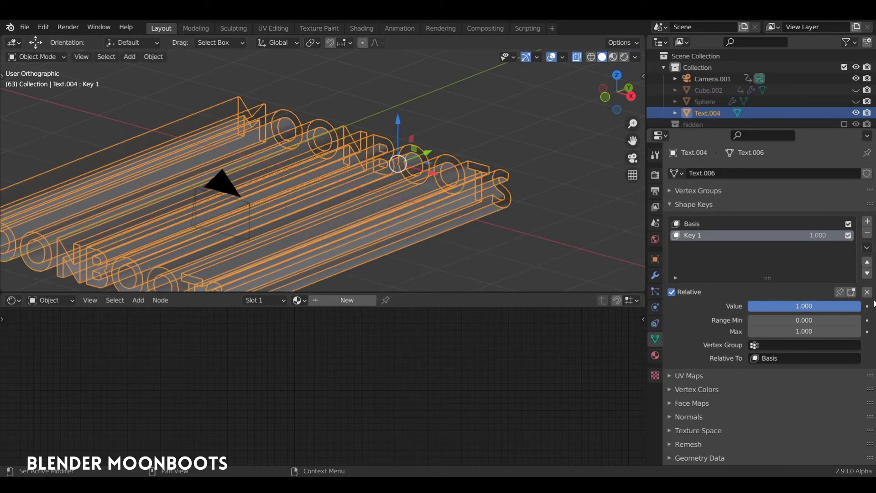
key("g")
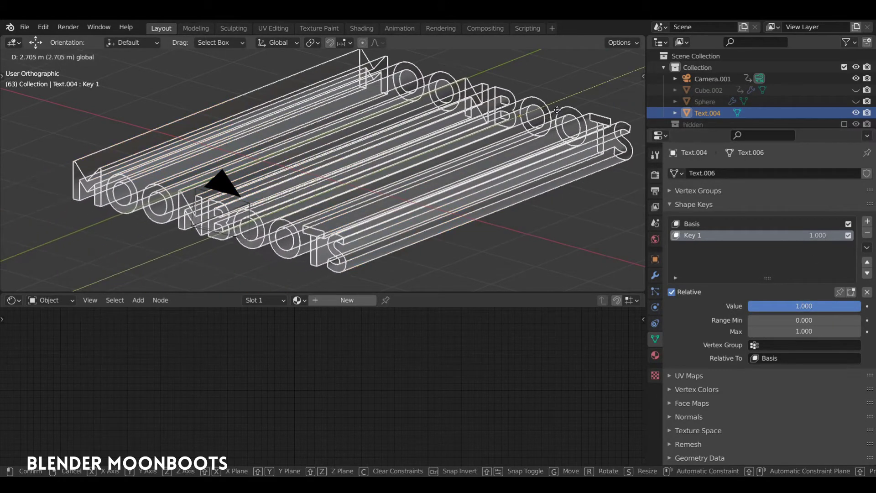
left_click(540, 106)
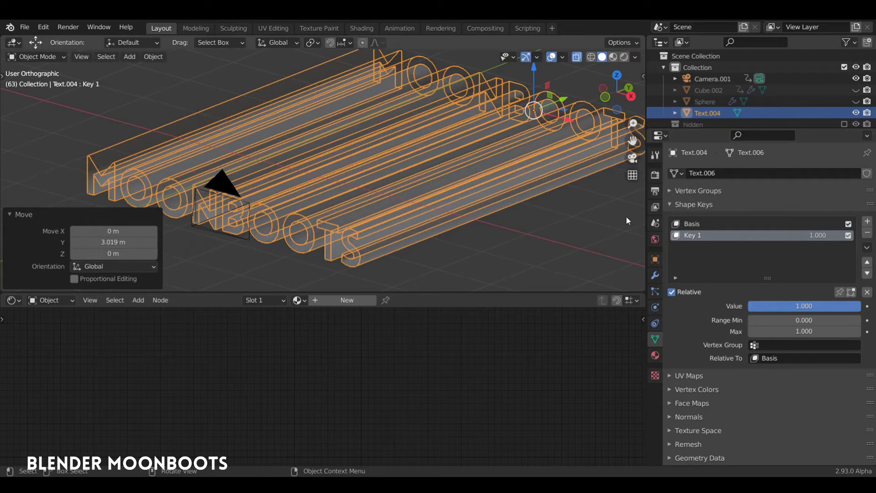
middle_click_drag(387, 198, 461, 183)
left_click_drag(498, 145, 568, 134)
middle_click_drag(501, 158, 478, 177)
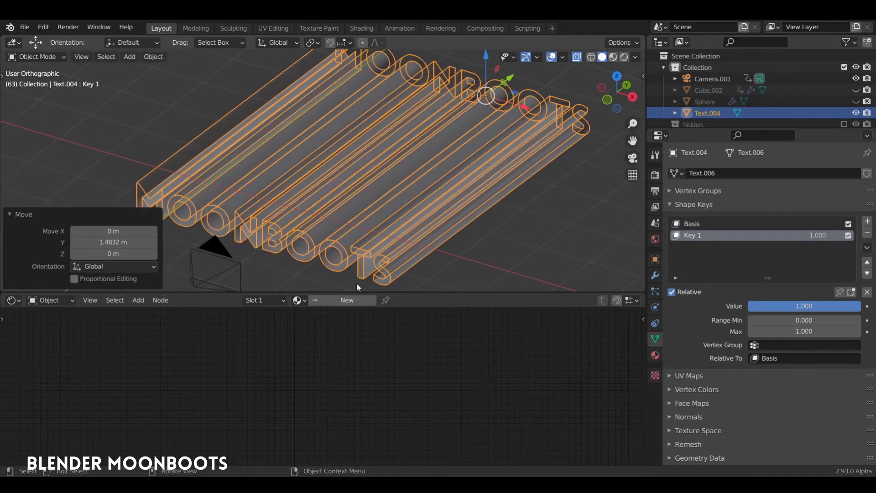
middle_click_drag(399, 240, 429, 207)
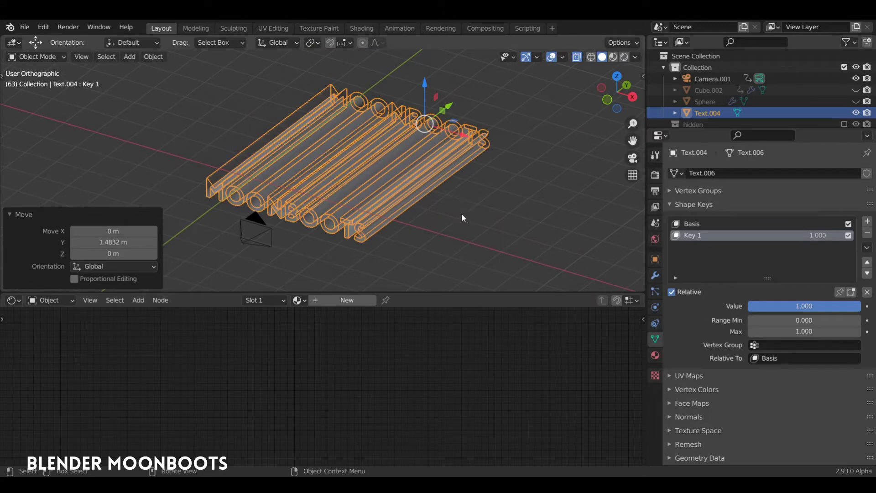
- Add the image capt2.jpg to the scene as a reference image
key("shift+a")
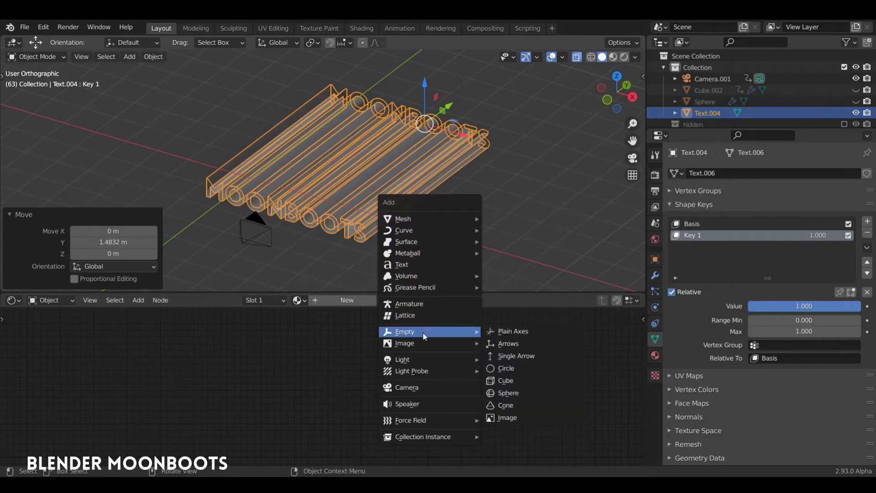
mouse_move(422, 344)
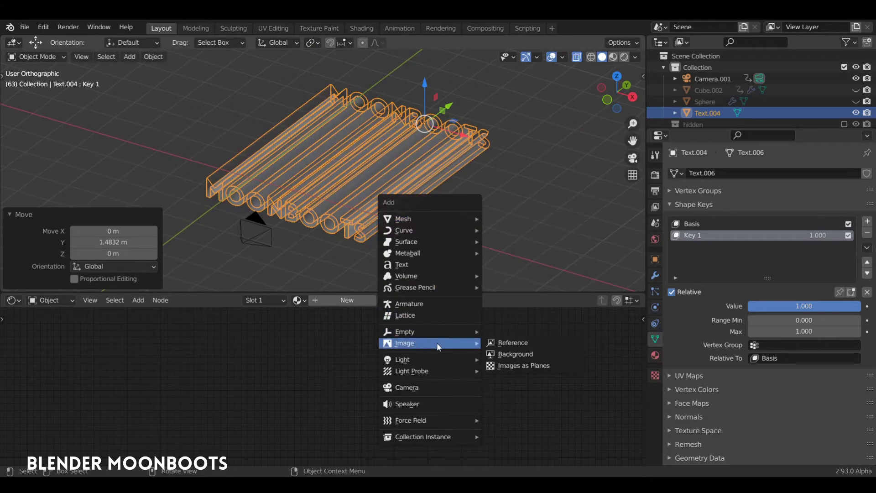
left_click(517, 342)
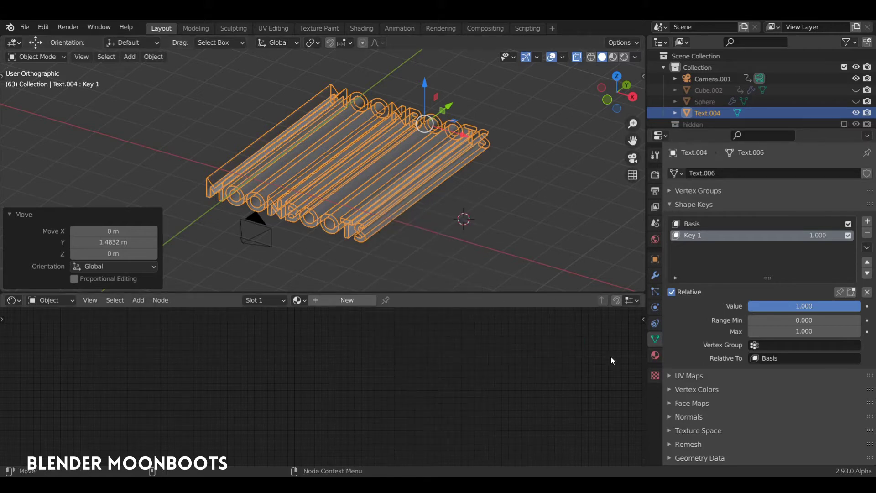
left_click(609, 412)
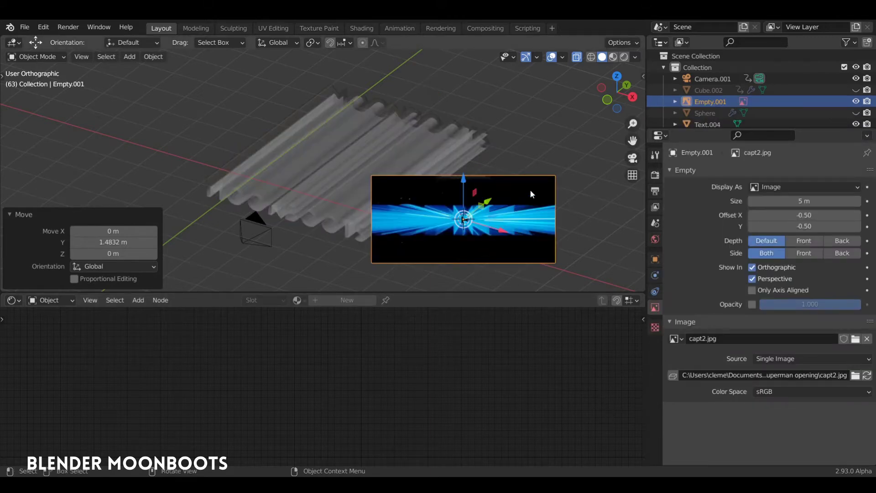
- Stand the reference image upright by clearing its rotation and rotating it 90° about X, and shift it about 0.78 m along X
left_click(546, 206)
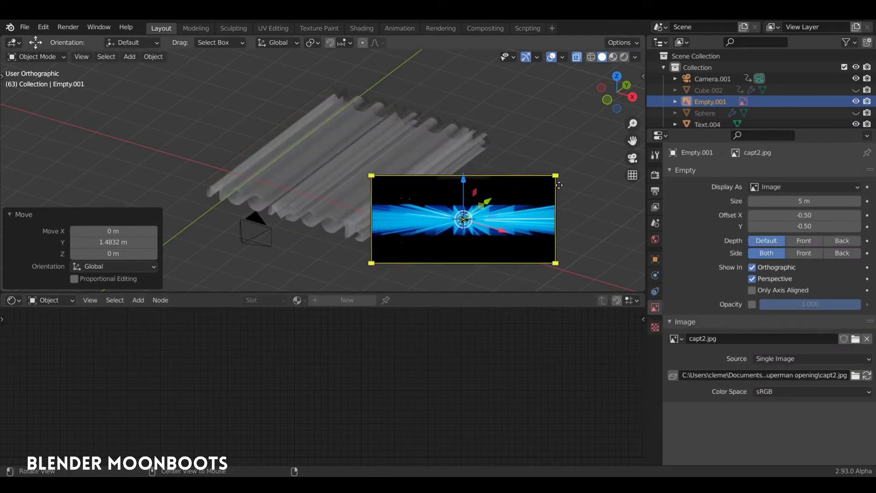
key("alt+r")
type("r")
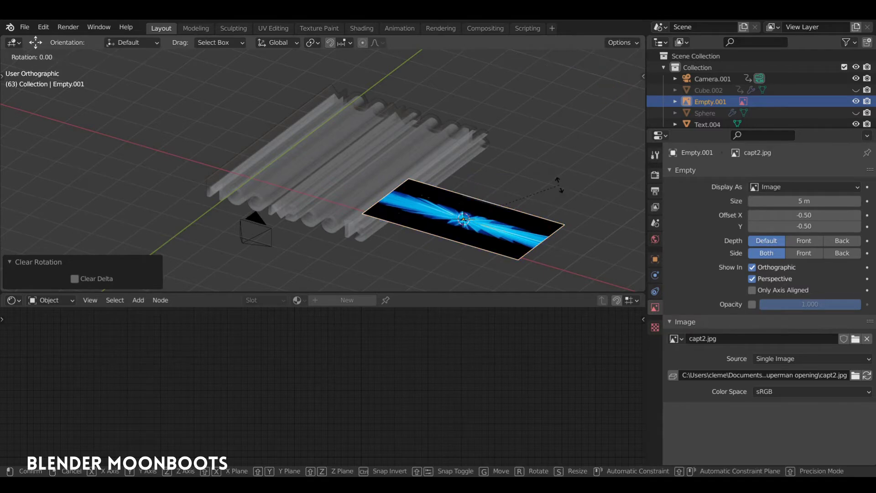
type("x90")
key("Return")
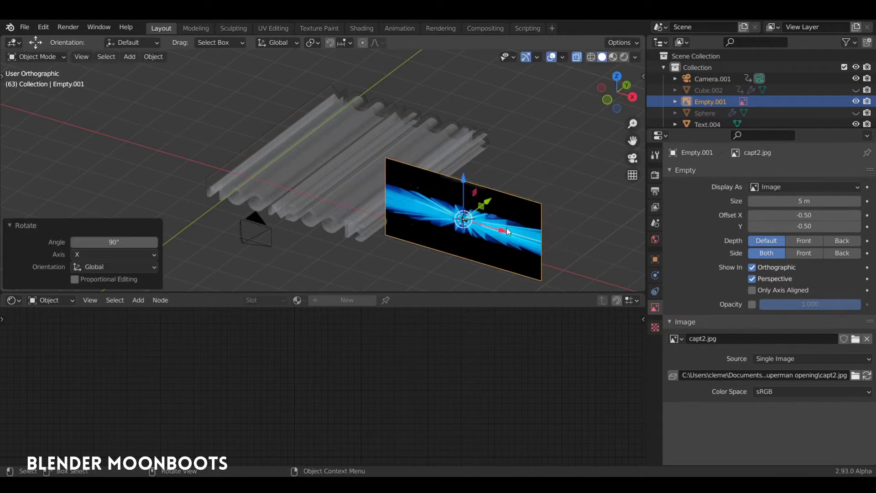
left_click(519, 233)
left_click_drag(499, 233, 524, 241)
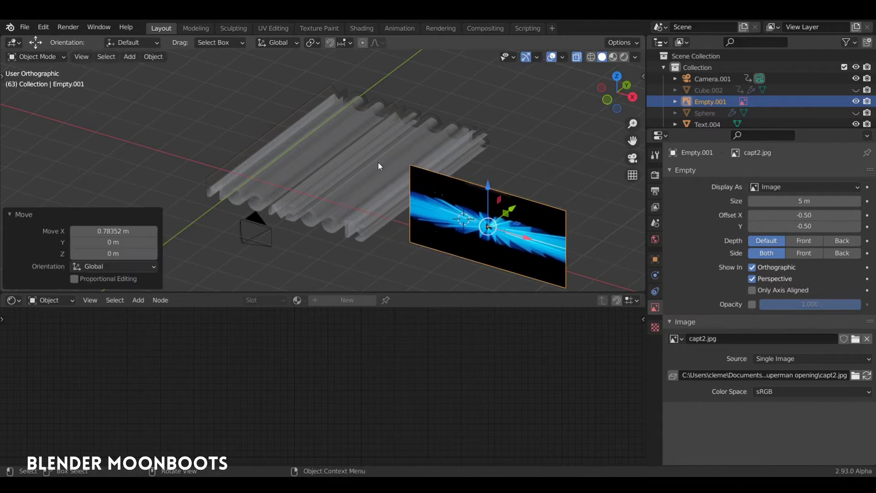
- Create a new material for the MOONBOOTS text and space its Principled BSDF node away from the Material Output node
left_click(378, 161)
middle_click_drag(419, 146, 386, 135)
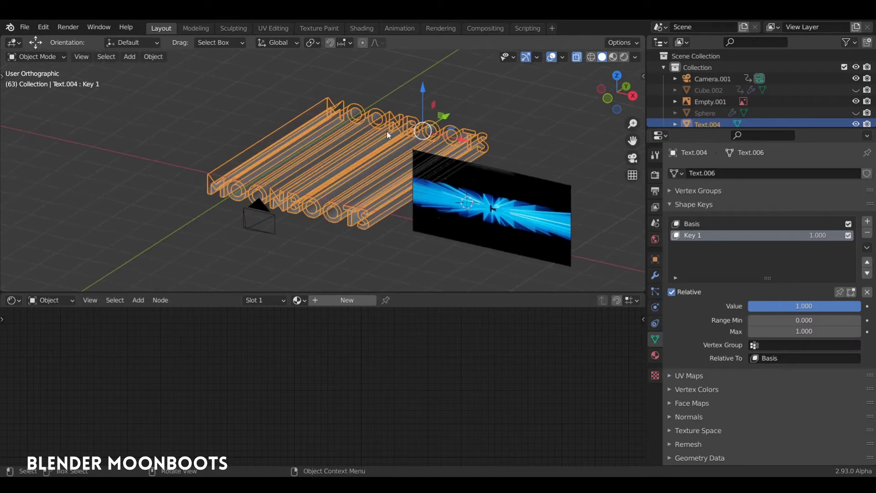
left_click(338, 298)
middle_click_drag(284, 339, 270, 332)
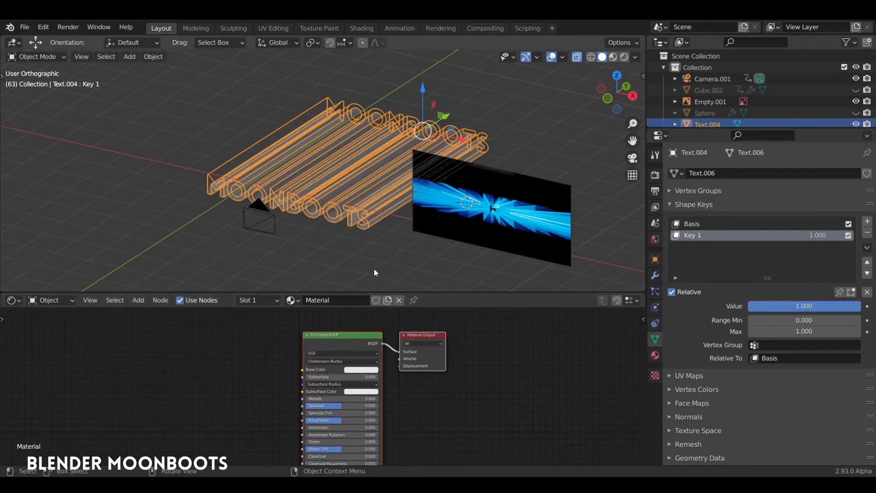
left_click(335, 336)
left_click_drag(334, 335, 295, 329)
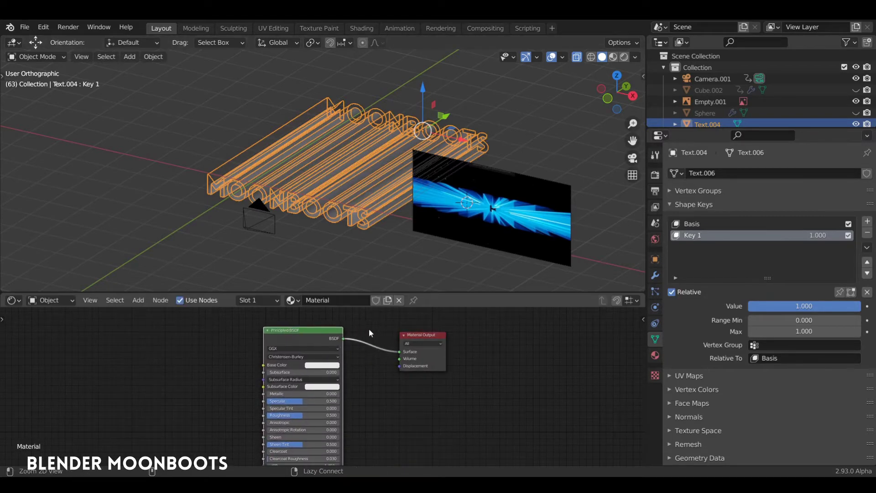
scroll(369, 332, "up", 3)
middle_click_drag(383, 346, 391, 359)
left_click_drag(334, 327, 347, 331)
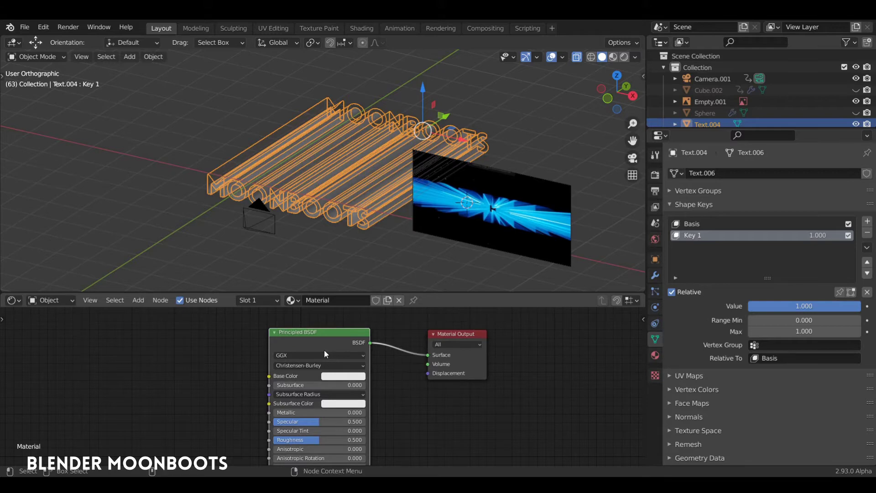
- Switch the Principled BSDF node to an Emission shader and place it beside the Material Output node
key("shift+s")
mouse_move(323, 349)
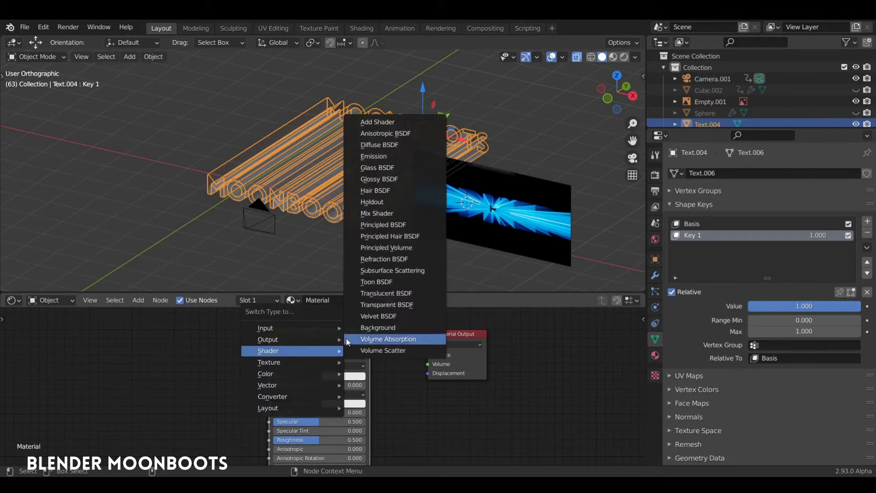
left_click(383, 156)
left_click_drag(314, 331, 388, 344)
left_click_drag(524, 372, 552, 293, "ctrl+alt")
left_click_drag(508, 399, 458, 449, "alt")
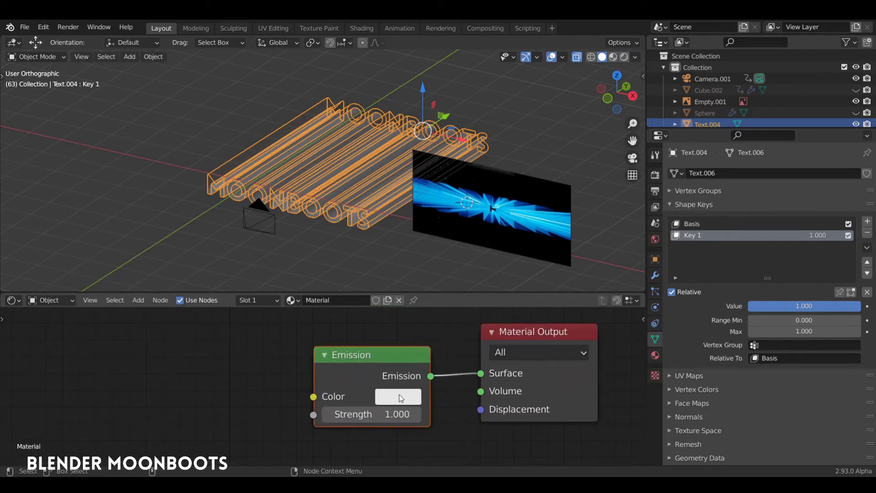
- Set the Emission color to the bright blue sampled from the light streaks in the reference image
key("e")
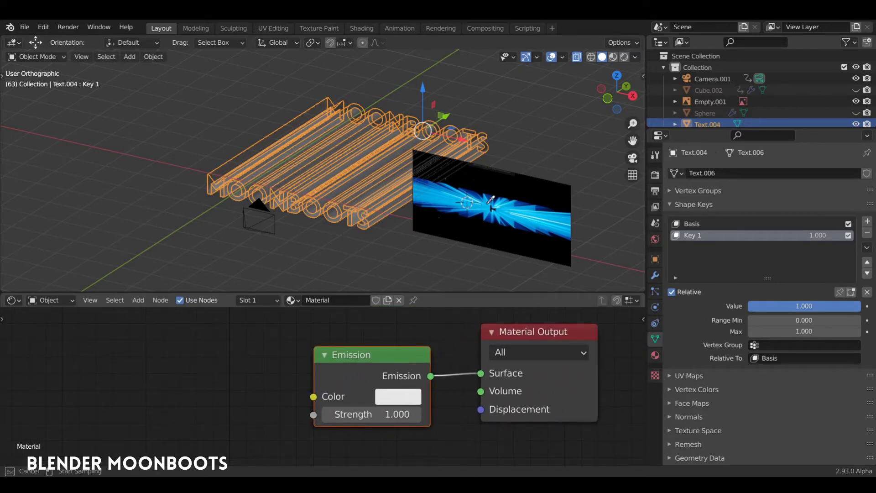
left_click(510, 205)
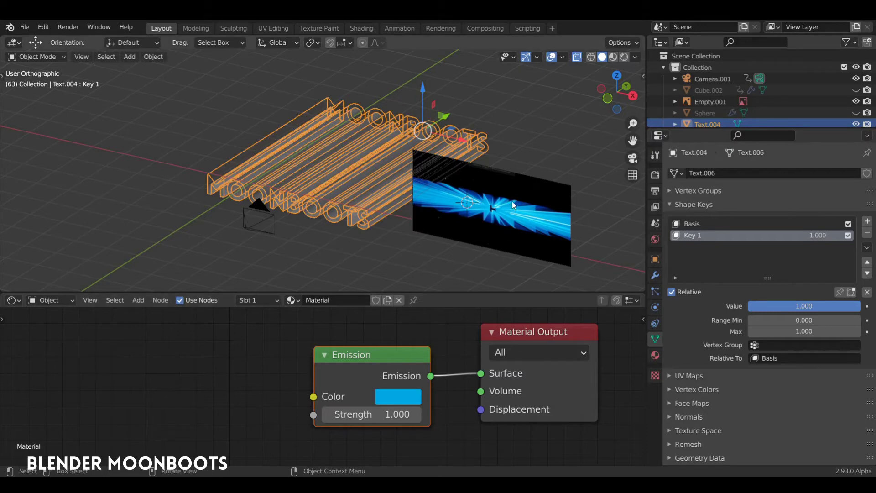
scroll(512, 201, "up", 3)
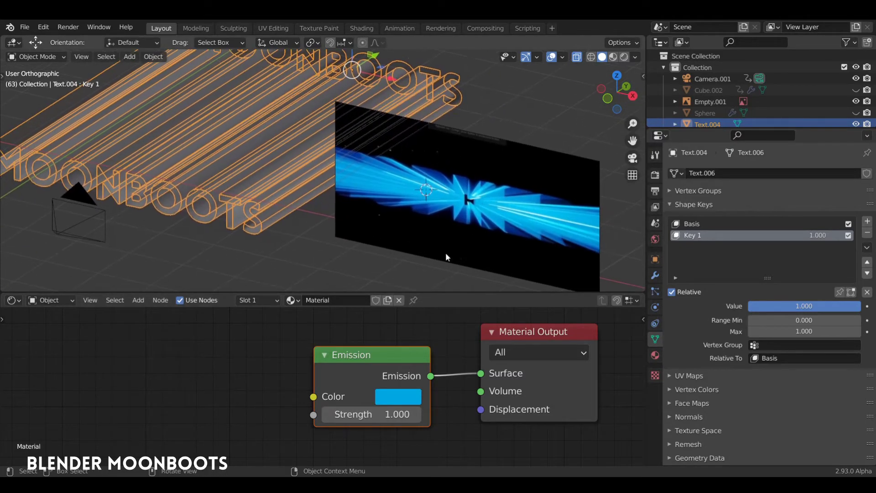
- Move the Emission node farther from the Material Output node and switch the viewport to Rendered shading
scroll(424, 221, "down", 3)
middle_click_drag(425, 221, 441, 225, "shift")
mouse_move(387, 354)
left_mouse_down()
mouse_move(308, 333)
mouse_move(271, 346)
left_mouse_up()
key("z")
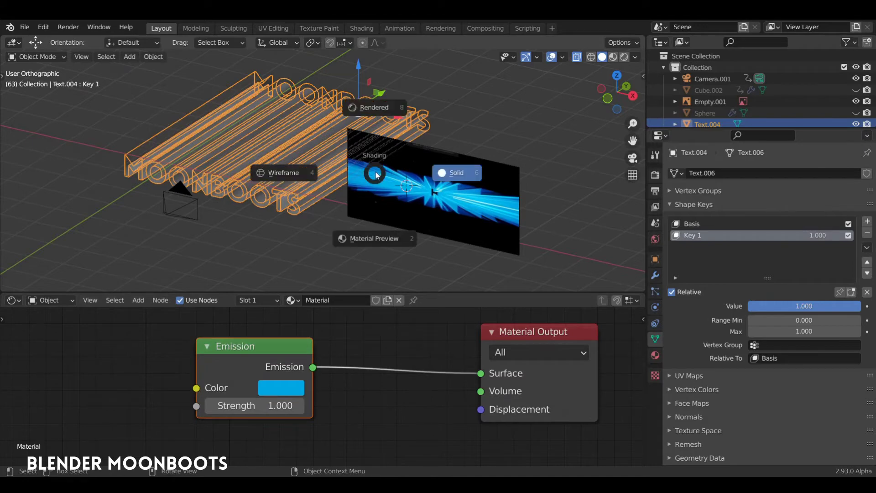
left_click(377, 108)
mouse_move(375, 158)
middle_mouse_down()
mouse_move(386, 144)
mouse_move(373, 173)
middle_mouse_up()
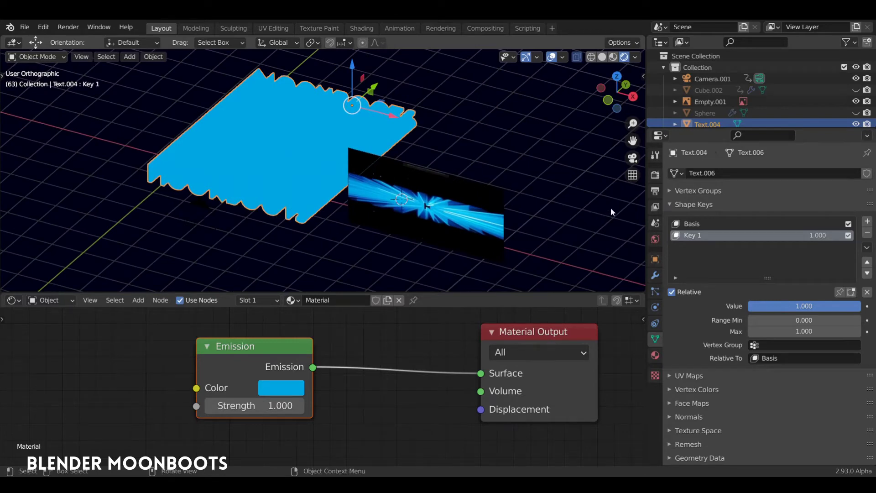
- Enable Bloom in the Eevee render settings and raise the Emission strength to 1.560
left_click(656, 175)
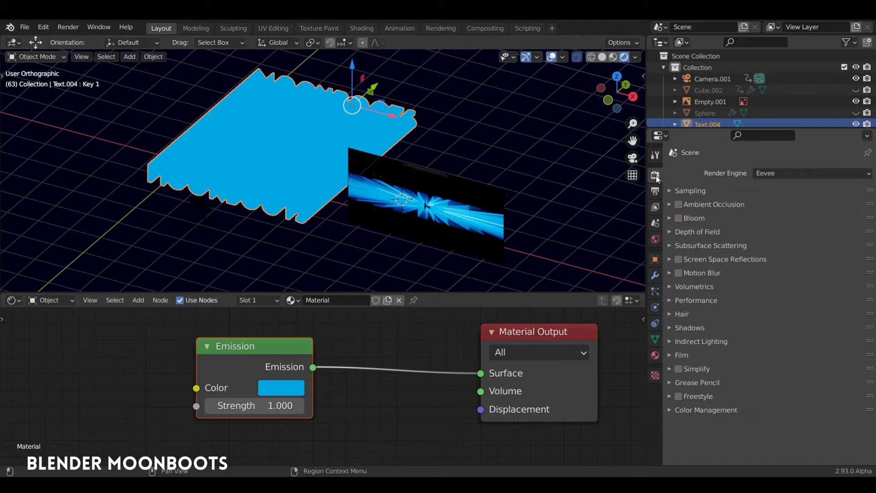
left_click(679, 219)
left_click(669, 218)
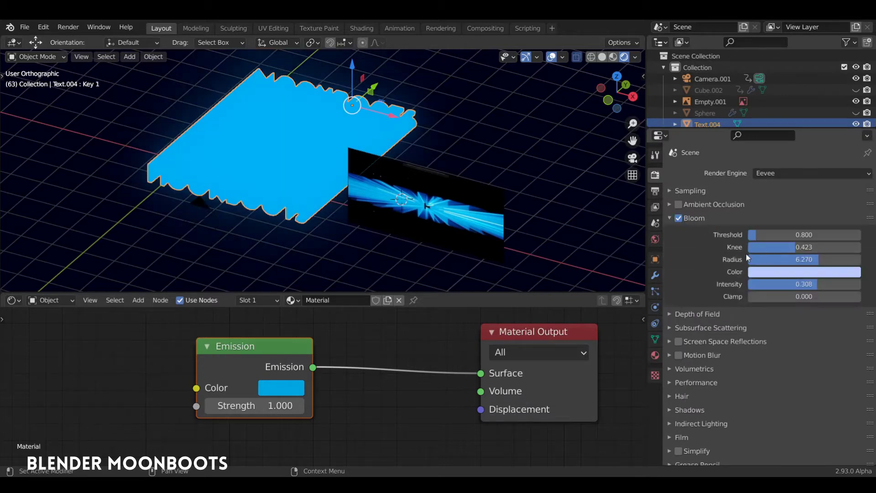
left_click_drag(301, 407, 310, 409)
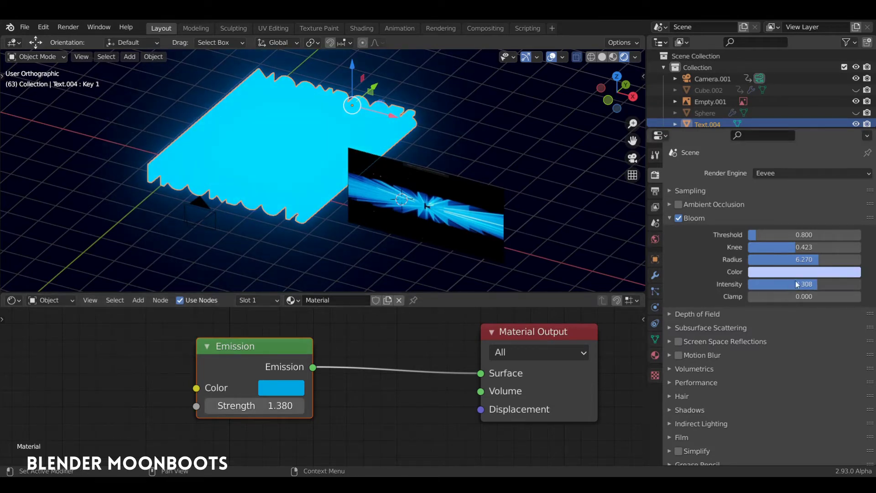
left_click_drag(789, 287, 785, 285)
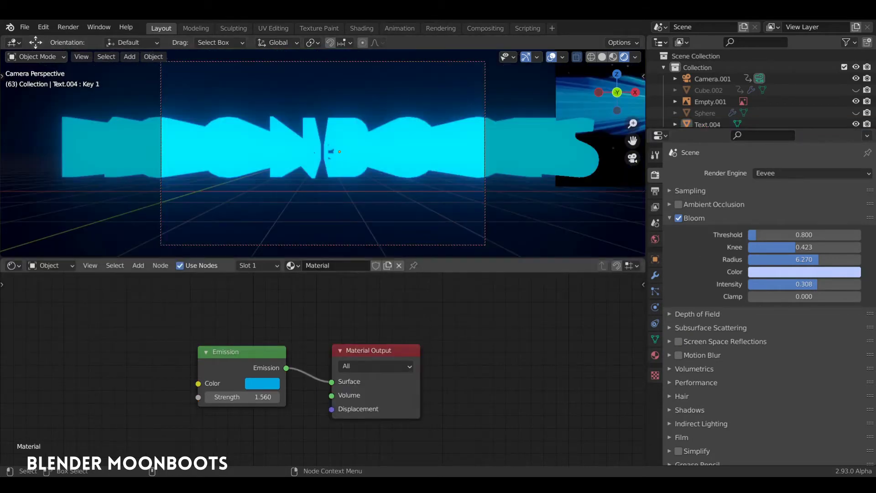
- Spread the Emission and Material Output nodes apart and insert a Mix Shader on the link between them
left_click_drag(376, 353, 498, 325)
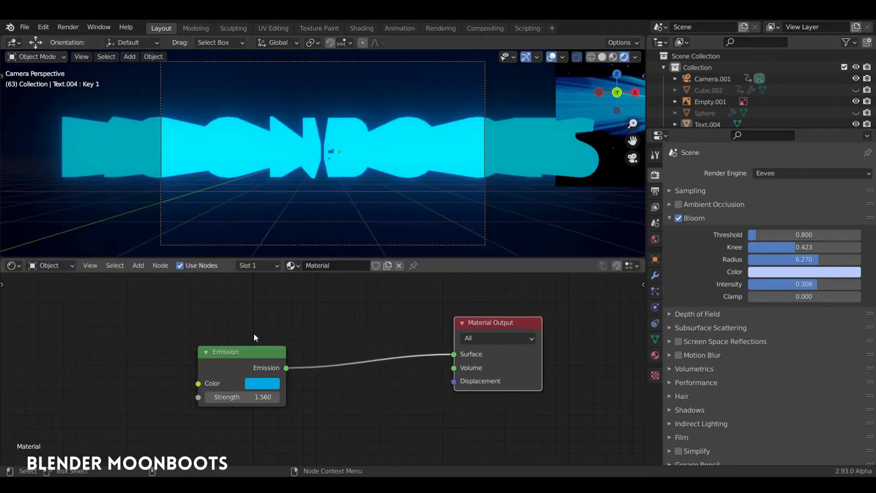
left_click_drag(250, 351, 158, 297)
key("shift+a")
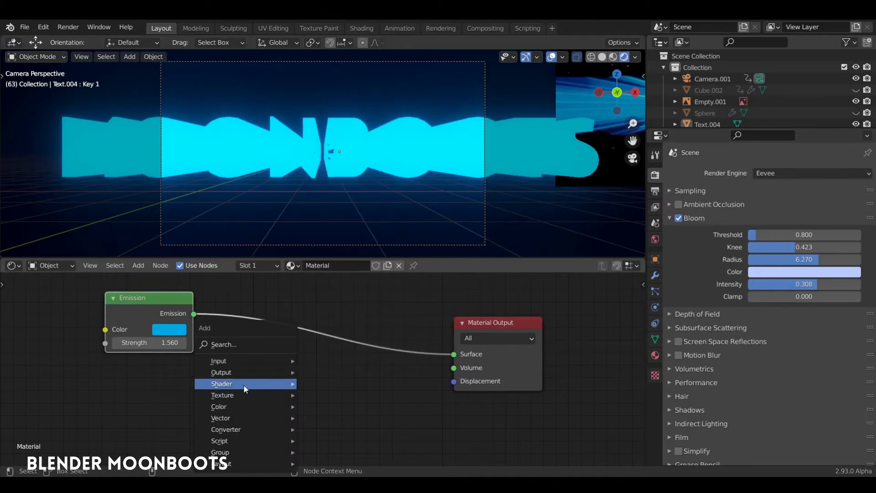
mouse_move(243, 384)
left_click(330, 272)
left_click(321, 292)
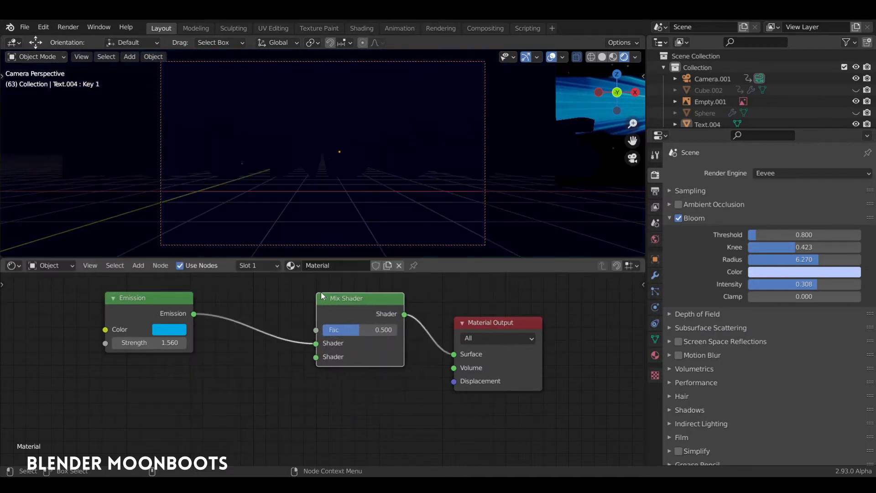
- Add a Transparent BSDF, connect it to the Mix Shader's second shader input, and rearrange the three shader nodes
left_click_drag(158, 301, 175, 305)
key("shift+a")
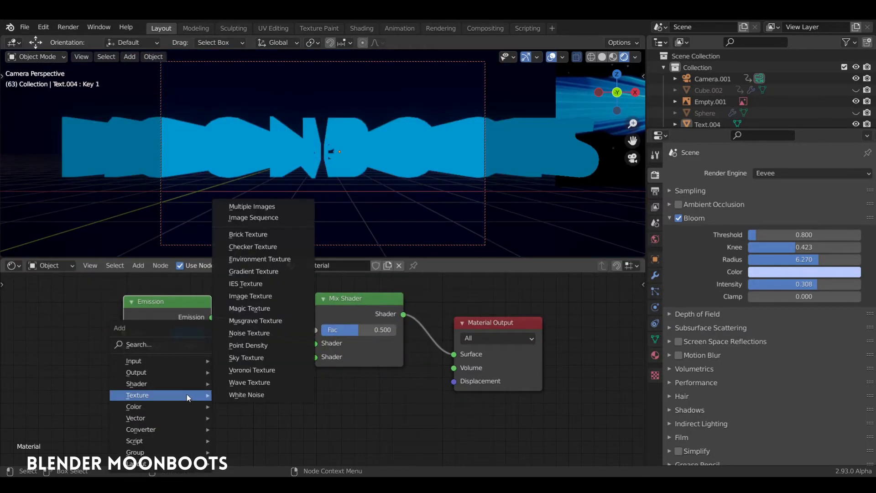
mouse_move(170, 382)
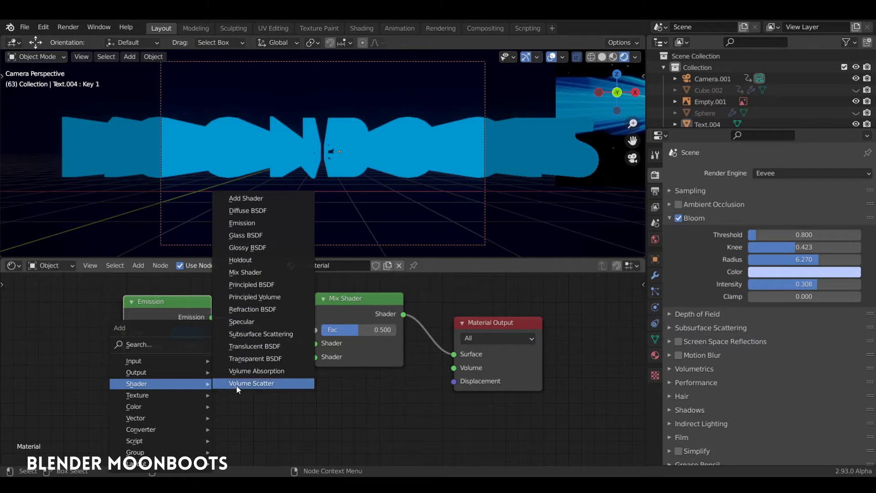
left_click(264, 360)
left_click(193, 394)
left_click_drag(249, 404, 315, 357)
left_click_drag(224, 395, 184, 431)
left_click_drag(192, 305, 150, 396)
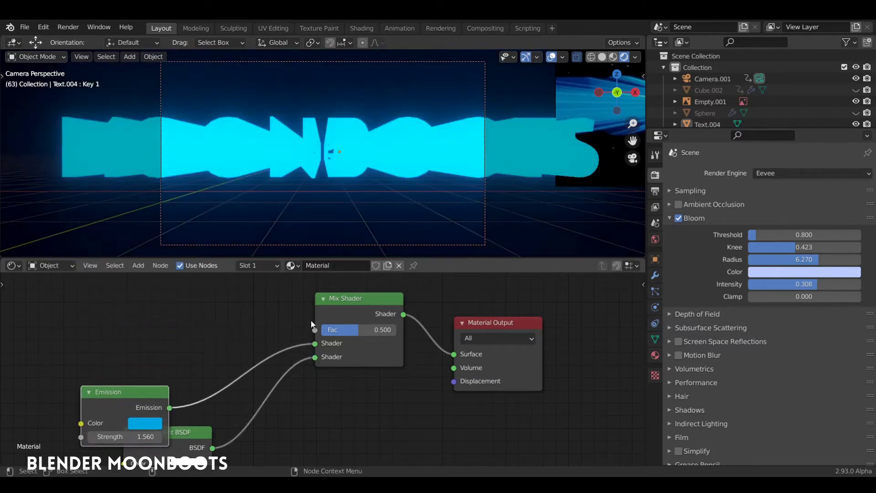
left_click_drag(380, 296, 377, 354)
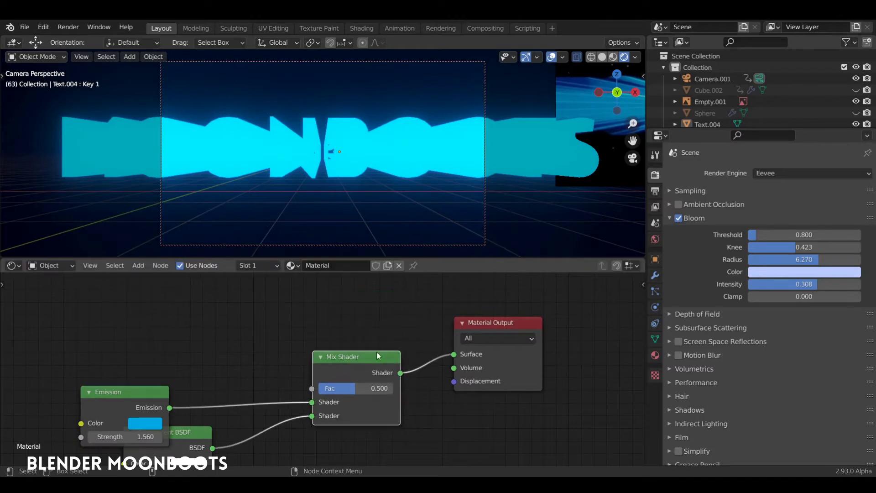
- Set the material's blend mode to Alpha Blend and its shadow mode to None
left_click(656, 355)
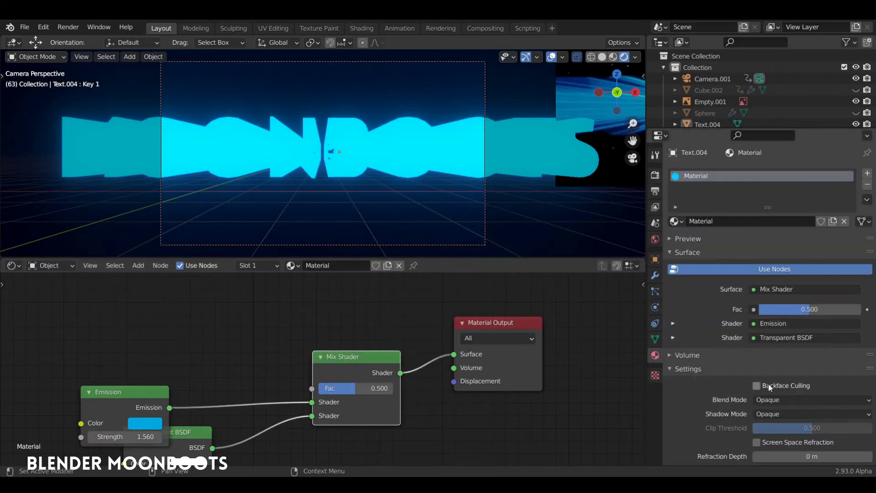
scroll(753, 351, "down", 3)
scroll(778, 320, "up", 3)
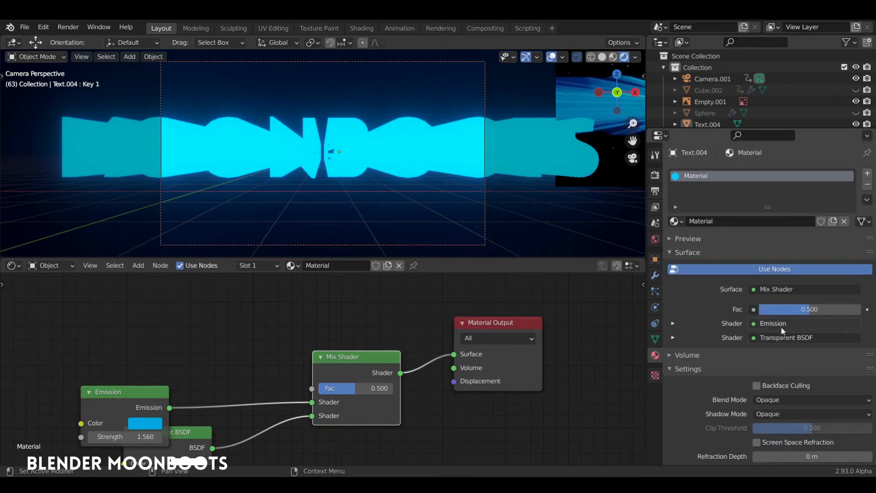
scroll(781, 327, "down", 3)
left_click(778, 341)
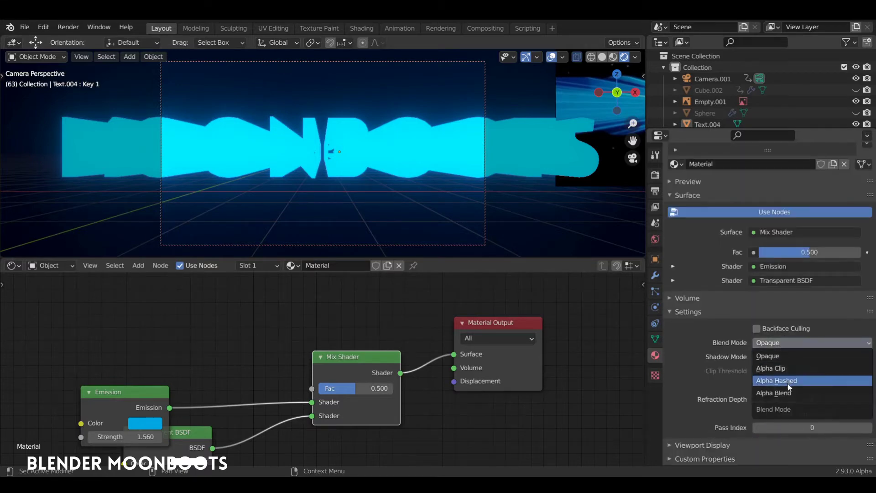
left_click(784, 392)
left_click(784, 355)
left_click(784, 366)
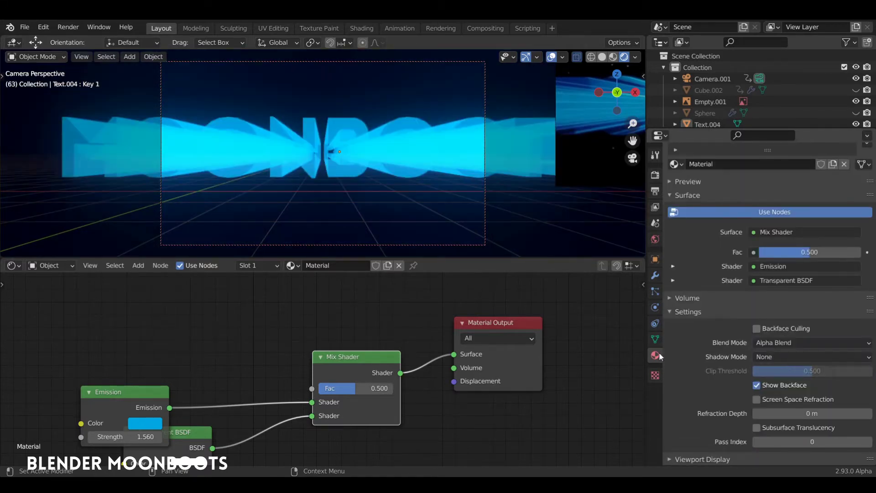
- Set the Mix Shader factor to 0.627 and move the Emission and Transparent BSDF nodes closer to it
mouse_move(365, 386)
left_mouse_down()
mouse_move(399, 387)
mouse_move(376, 390)
left_mouse_up()
left_click_drag(151, 404, 235, 368)
left_click_drag(189, 435, 229, 414)
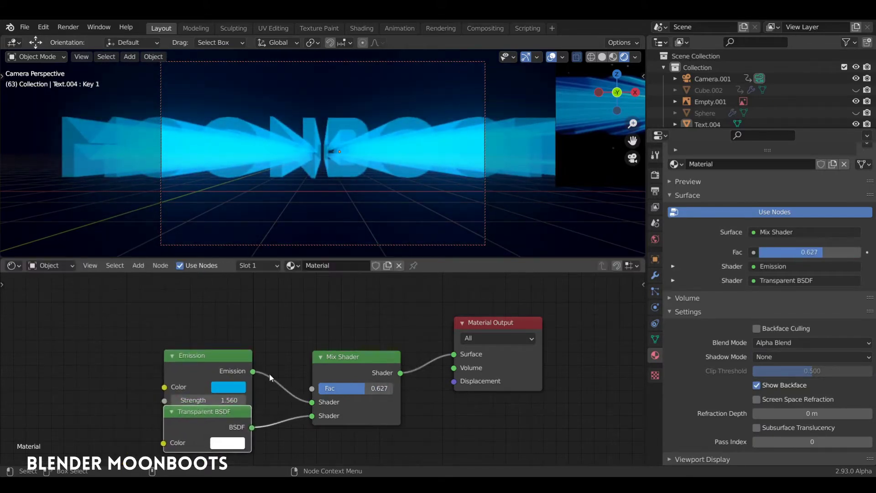
- Add a Noise Texture and connect its Fac output to the Mix Shader's Fac input, shifting the Emission node slightly aside
middle_click_drag(211, 297, 281, 319)
key("shift+a")
mouse_move(201, 330)
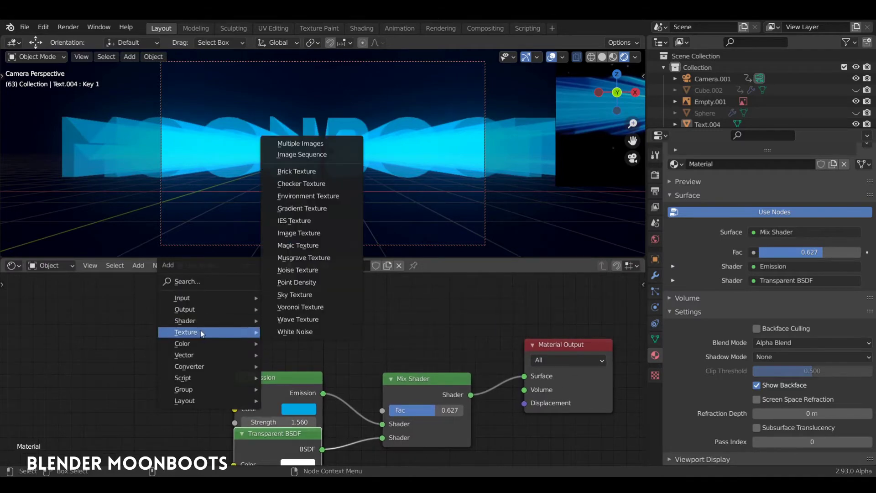
left_click(315, 270)
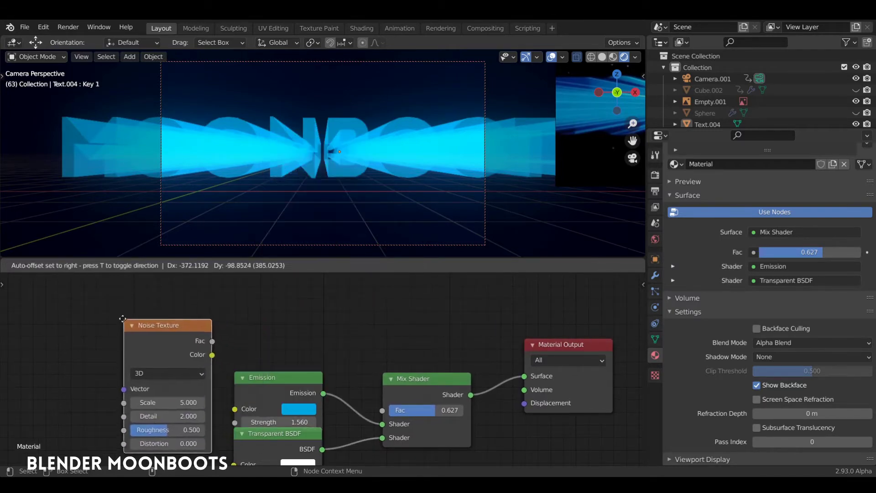
left_click(138, 307)
left_click_drag(211, 335, 382, 410)
left_click_drag(294, 378, 281, 386)
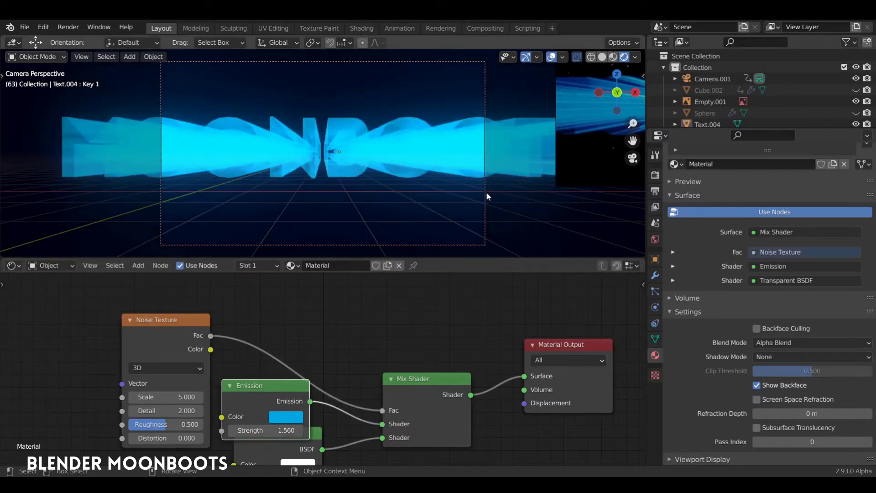
- Add Mapping and Texture Coordinate nodes to the Noise Texture, tidy them, and drive the Mapping vector from Object coordinates
middle_click_drag(486, 193, 463, 196)
middle_click_drag(352, 160, 380, 189, "ctrl")
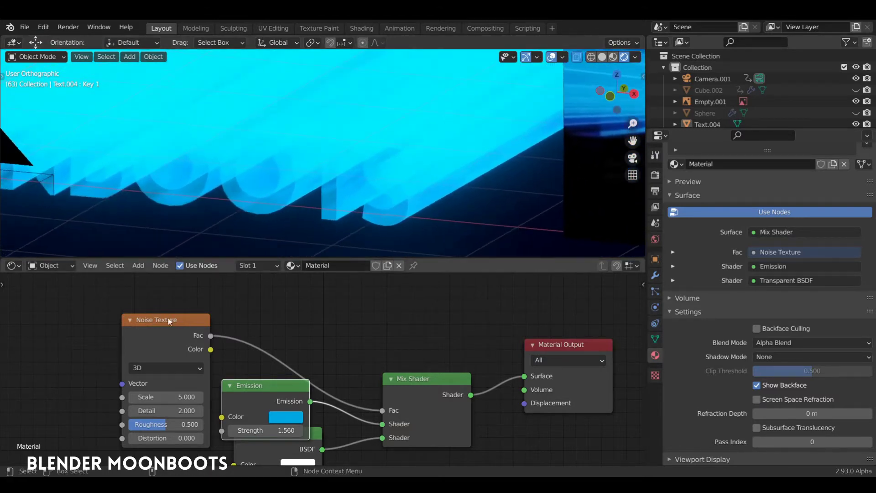
left_click_drag(168, 317, 170, 312)
middle_click_drag(236, 312, 345, 310)
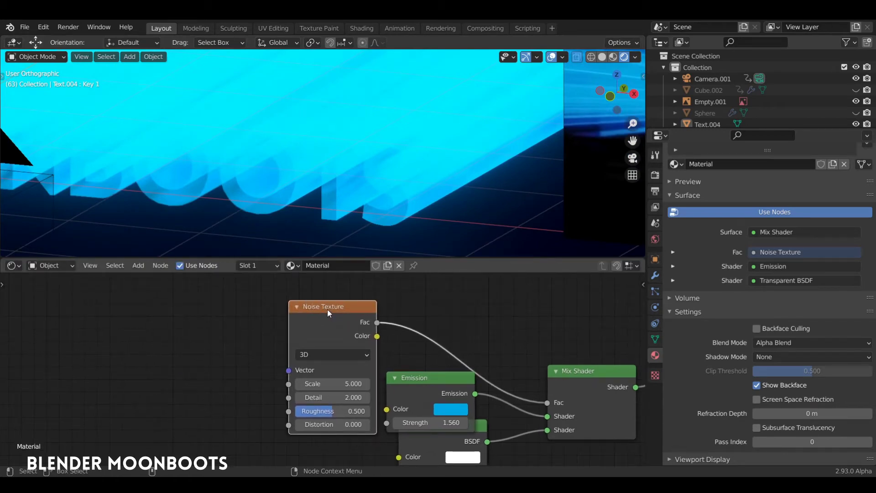
key("ctrl+t")
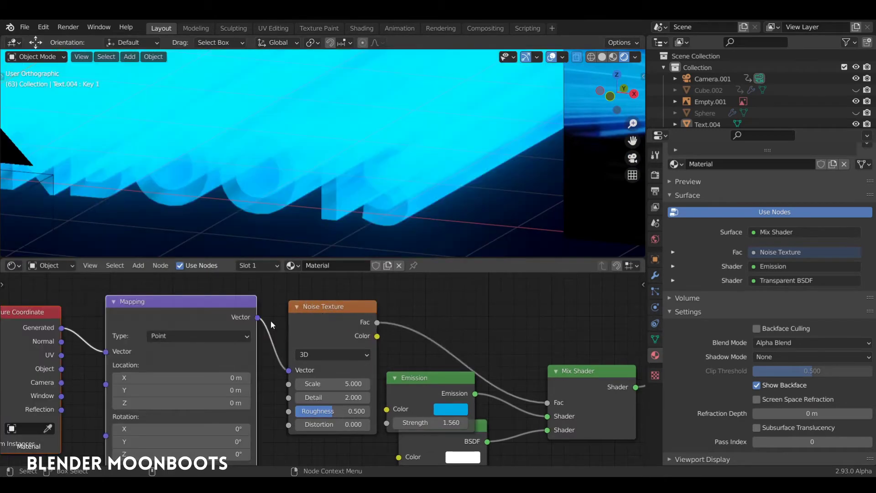
left_click_drag(49, 310, 88, 299)
left_click(56, 307)
left_click_drag(161, 294, 161, 297)
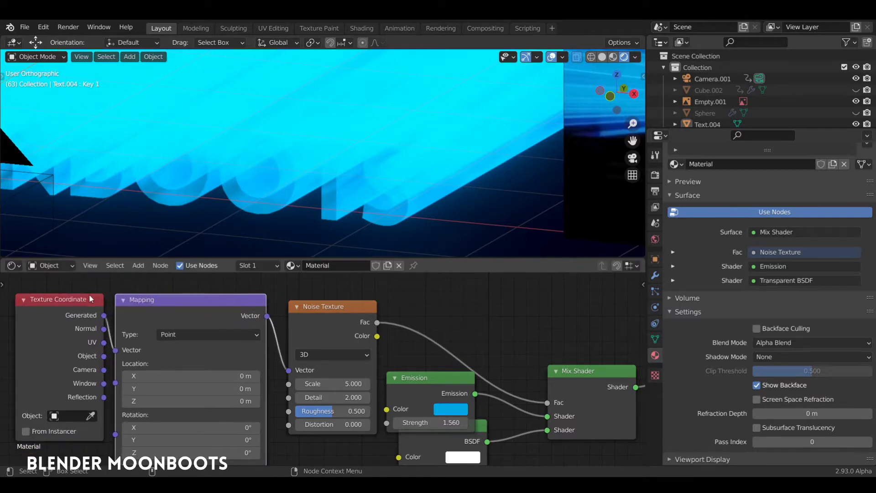
left_click_drag(90, 299, 85, 304)
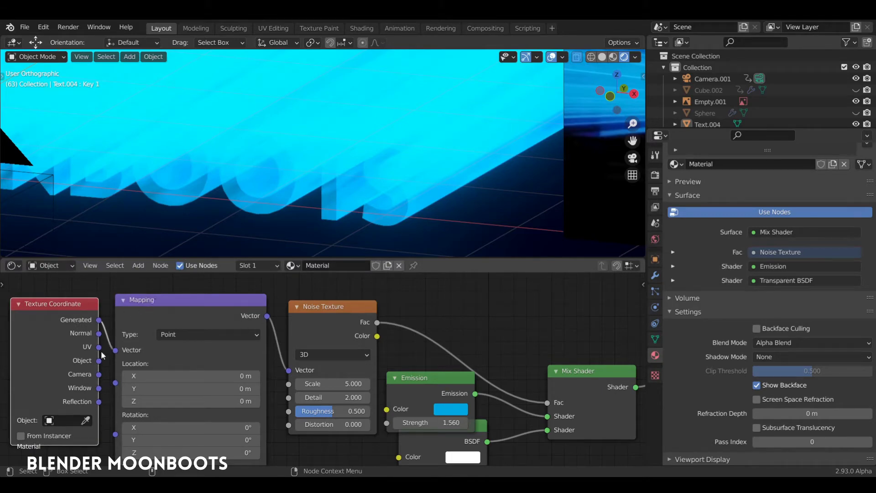
left_click_drag(99, 361, 120, 350)
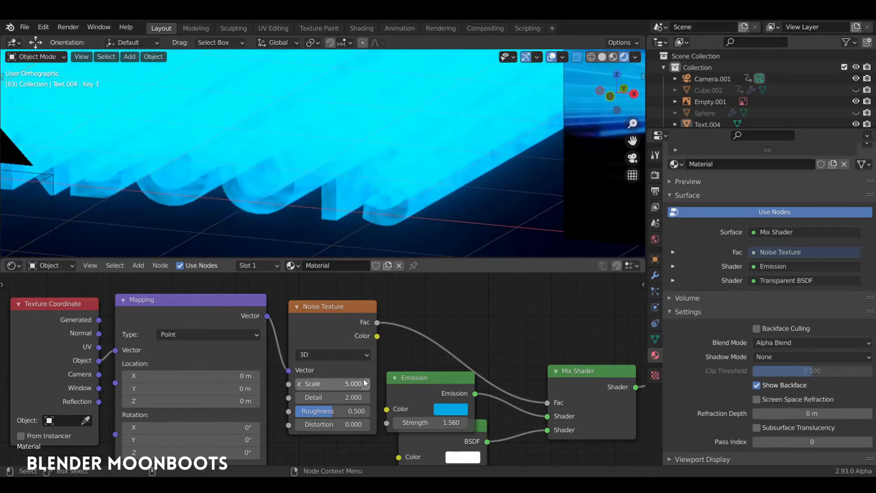
- Raise the Noise Texture scale to about 249 for a fine grain on the letters
left_click_drag(368, 382, 412, 381)
middle_click_drag(402, 228, 402, 251)
left_click_drag(368, 384, 436, 370)
middle_click_drag(365, 216, 384, 183, "ctrl")
left_click_drag(366, 384, 476, 365)
middle_click_drag(474, 246, 471, 145)
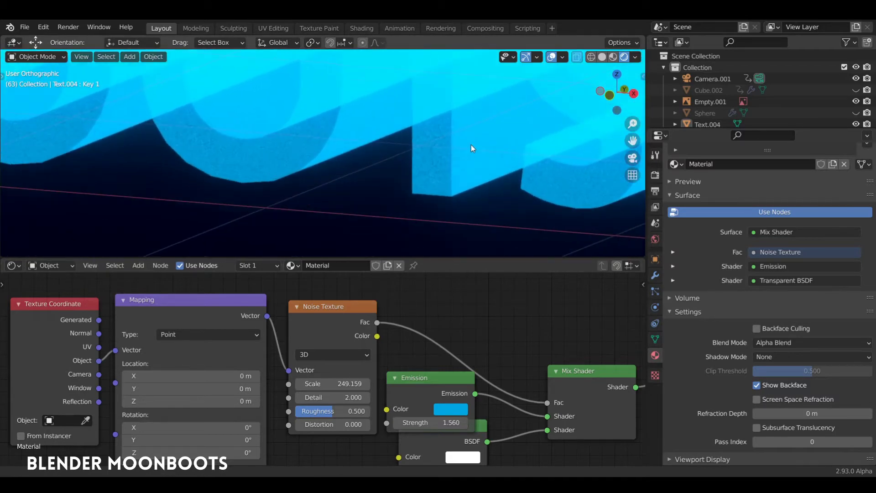
- Set the Noise Texture detail to about 2.036 and its roughness to about 0.573
left_click_drag(367, 395, 410, 388)
middle_click_drag(460, 205, 483, 144)
scroll(483, 145, "up", 1)
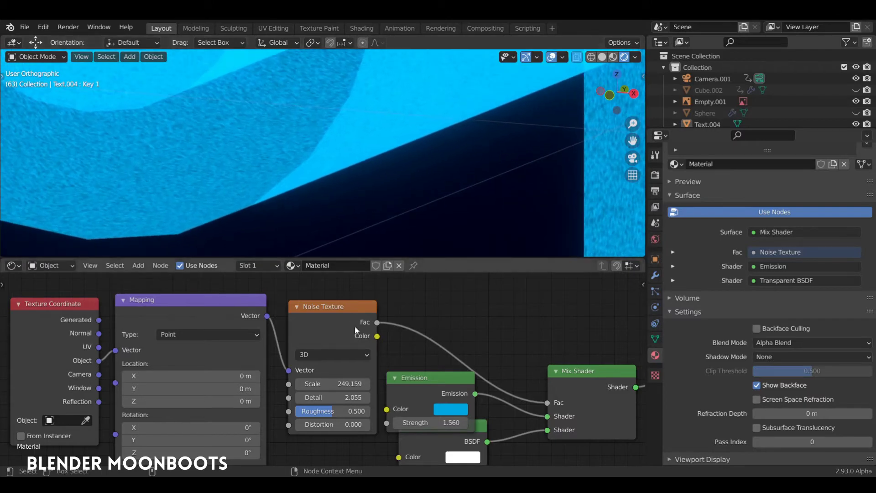
left_click_drag(369, 396, 385, 432)
- Move the Transparent BSDF clear below the Emission node and tint its color light blue with hue 0.630 and saturation 0.666
scroll(384, 412, "down", 3)
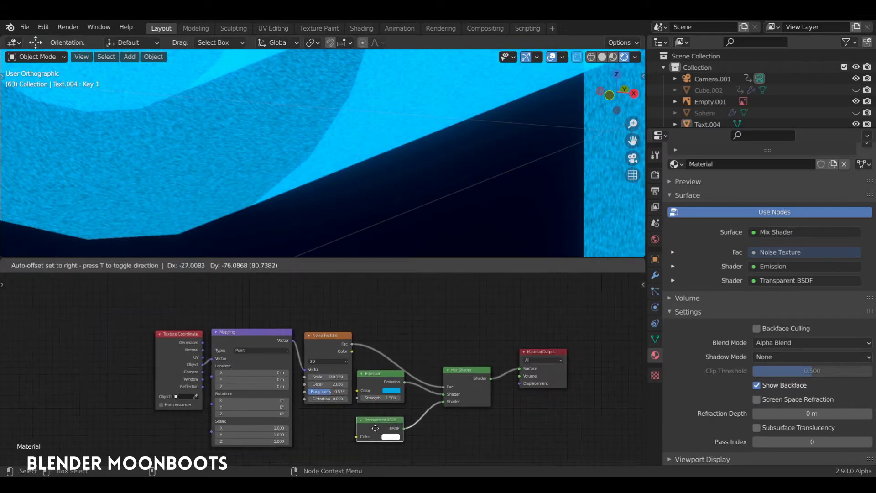
scroll(411, 431, "up", 3)
left_click(421, 432)
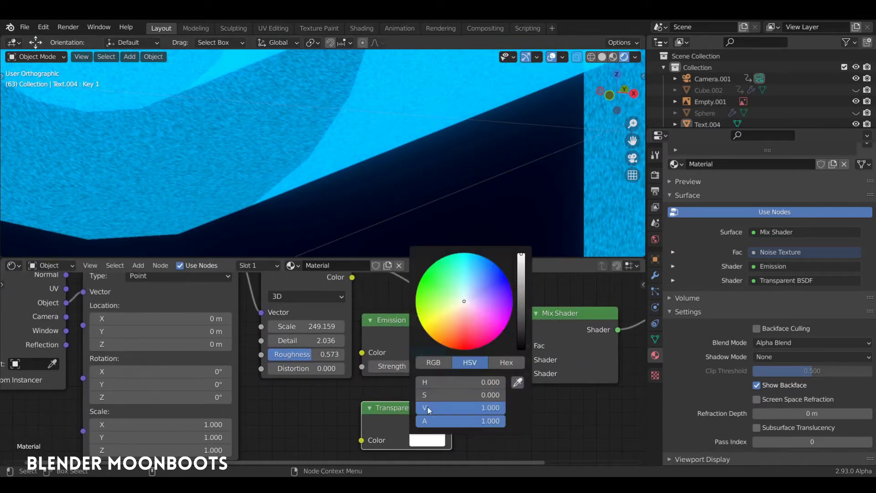
left_click_drag(467, 297, 477, 288)
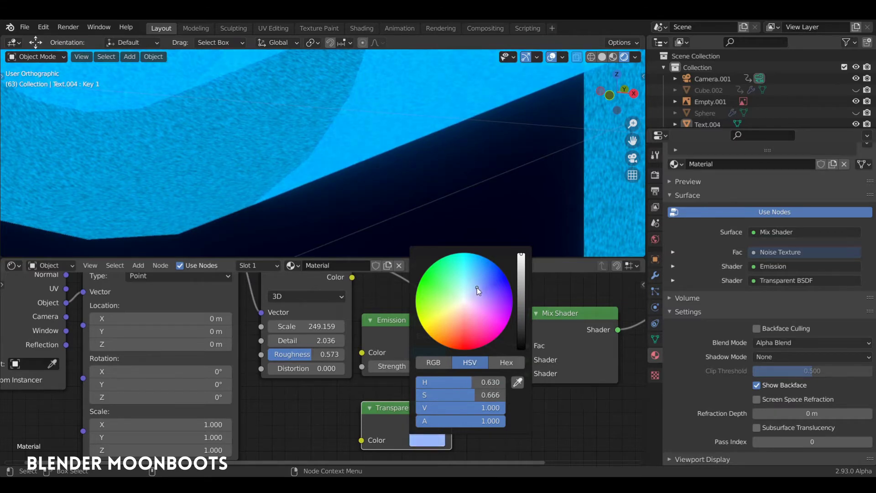
- Make room before the Material Output, insert a duplicate of the Mix Shader on its surface link, and select the Emission node
key("Home")
scroll(338, 204, "down", 13)
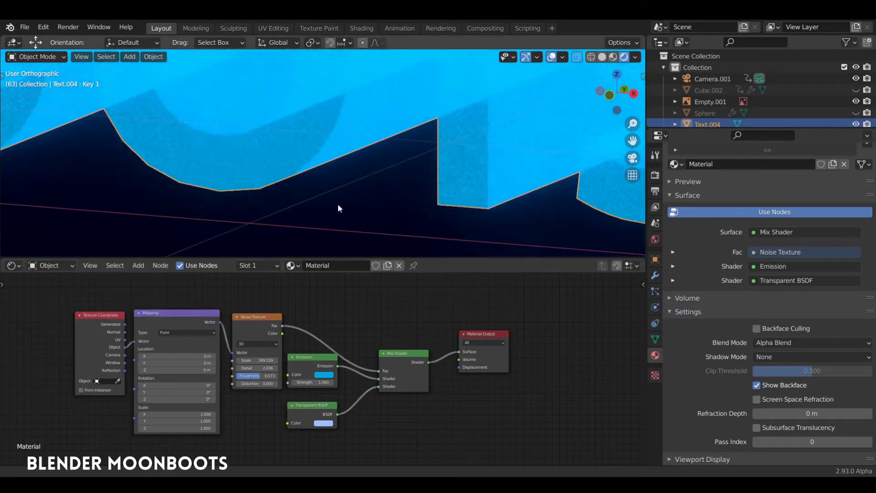
middle_click_drag(356, 153, 457, 161)
scroll(321, 130, "up", 2)
left_click_drag(476, 334, 523, 319)
left_click_drag(407, 353, 383, 348)
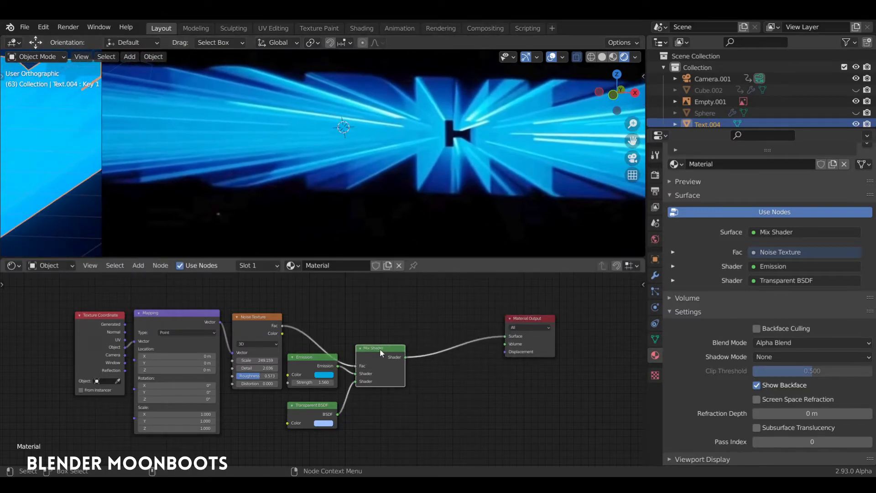
key("shift+d")
left_click(462, 328)
left_click(310, 362)
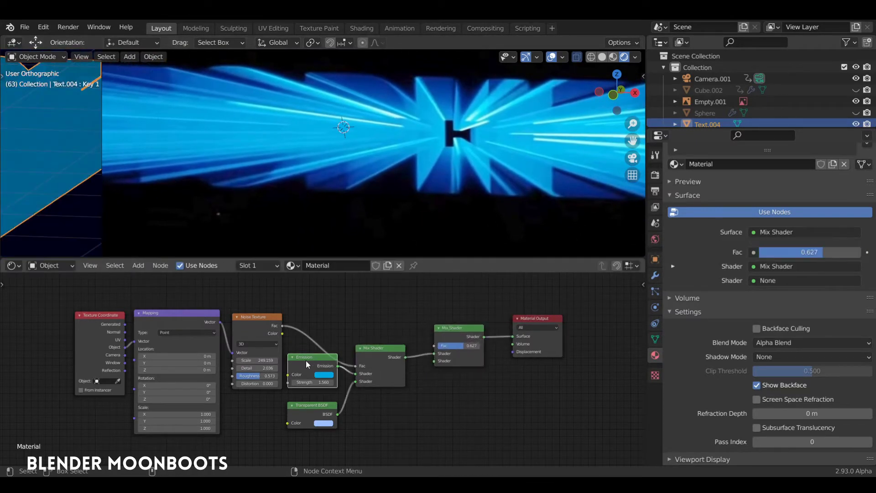
- Duplicate the Emission node below the first Mix Shader and connect the copy to the second Mix Shader's free shader input
key("shift+d")
left_click(389, 410)
left_click_drag(411, 404, 434, 361)
- Tint the duplicated Emission node's color pale blue with hue about 0.570 and saturation about 0.535
scroll(436, 360, "up", 2)
left_click(435, 435)
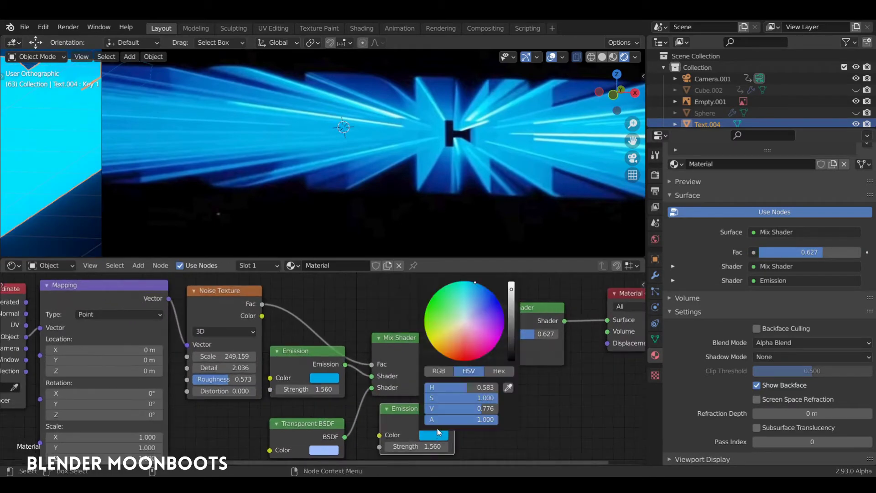
left_click_drag(464, 310, 467, 310)
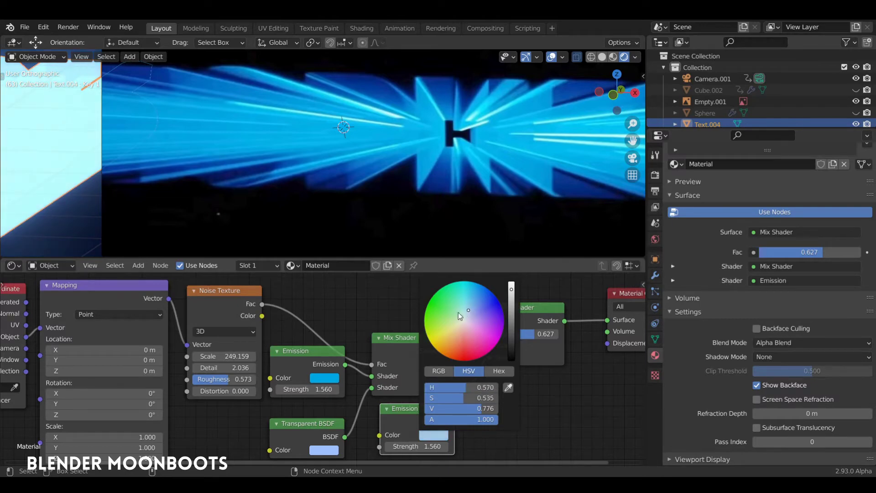
scroll(380, 311, "down", 6)
middle_click_drag(306, 186, 431, 173, "shift")
middle_click_drag(343, 310, 428, 341)
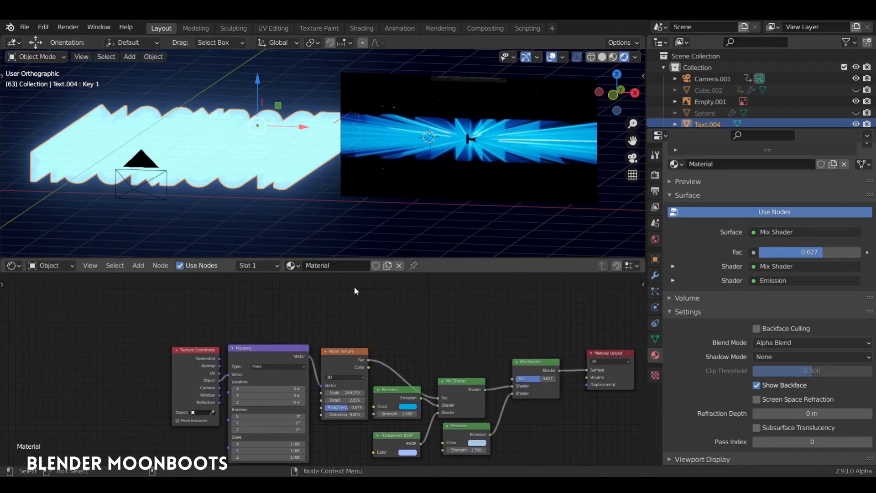
- Shift the Texture Coordinate and Mapping nodes down and add a Geometry node in the free space above them
left_click_drag(205, 349, 190, 368)
left_click_drag(261, 348, 261, 364)
key("shift+a")
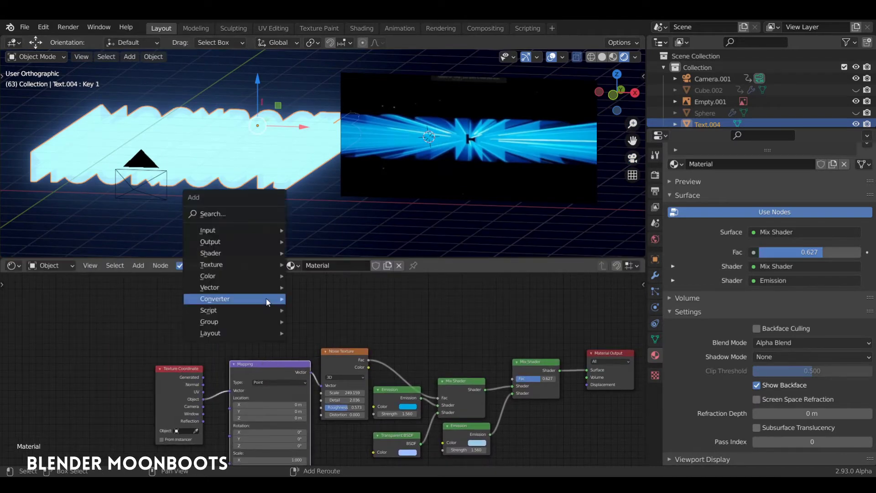
mouse_move(232, 228)
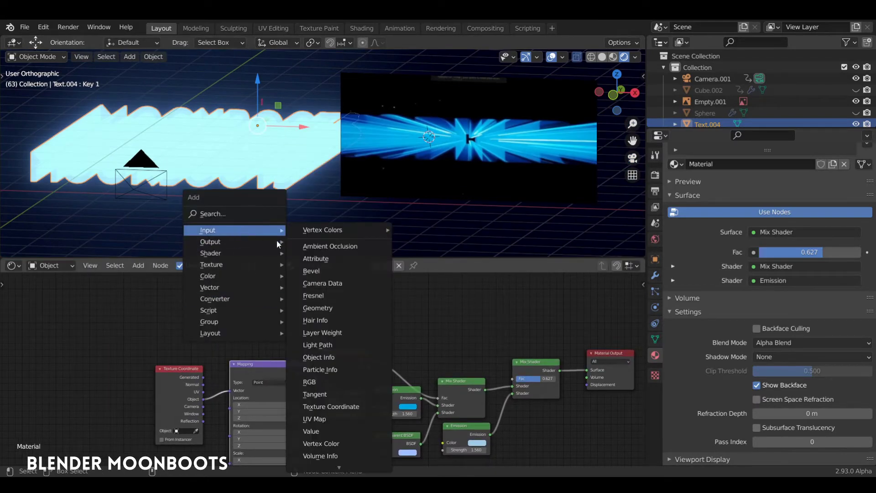
left_click(330, 308)
left_click(244, 279)
middle_click_drag(307, 291, 270, 315, "ctrl")
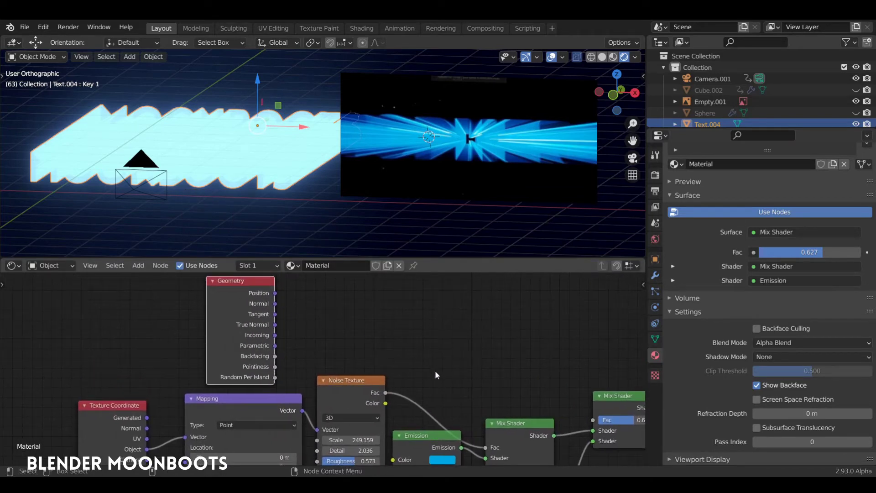
middle_click_drag(443, 367, 439, 359)
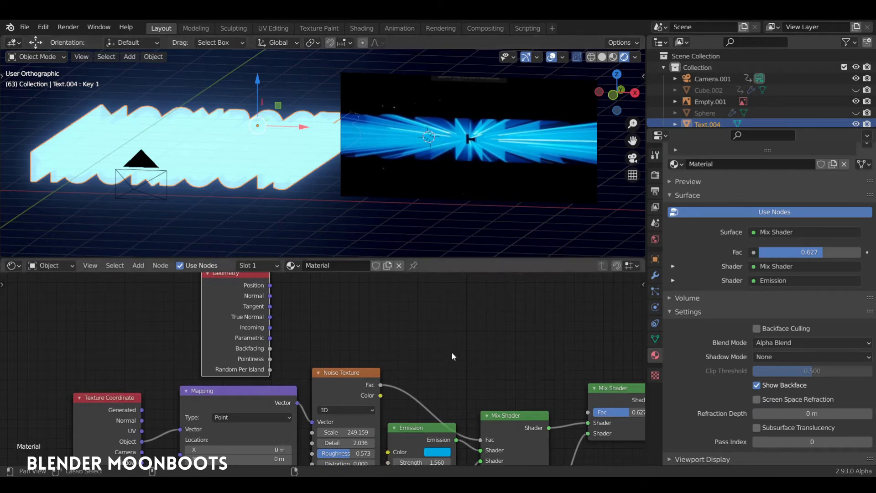
middle_click_drag(451, 354, 424, 302)
middle_click_drag(514, 450, 485, 407)
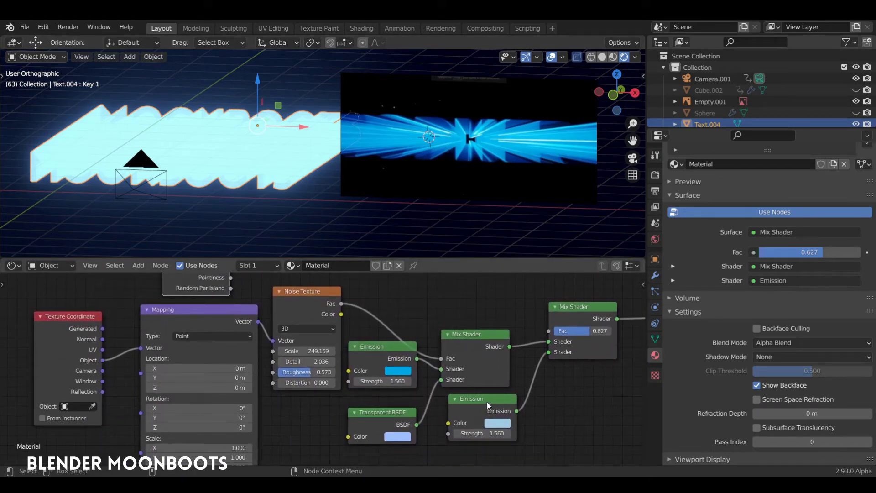
- Pin the material in the node editor and place a Separate XYZ node beside the Geometry node
left_click(413, 265)
middle_click_drag(429, 296, 499, 371)
middle_click_drag(354, 315, 376, 342)
key("shift+a")
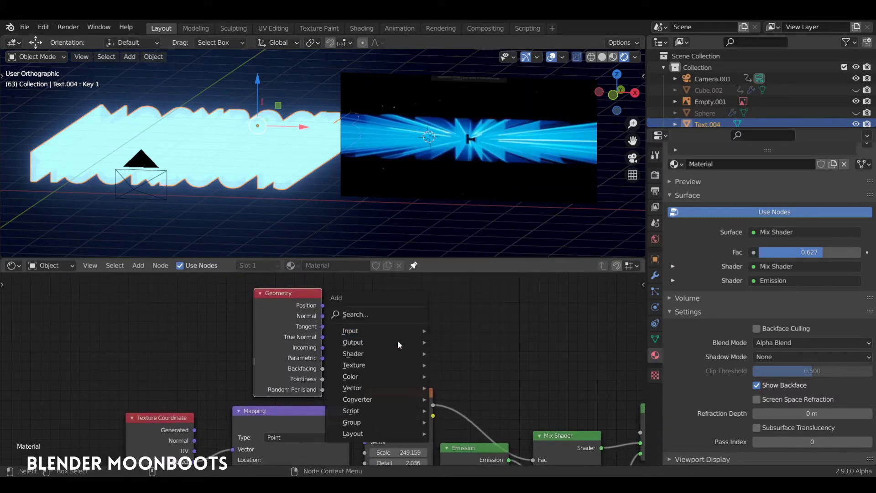
mouse_move(377, 391)
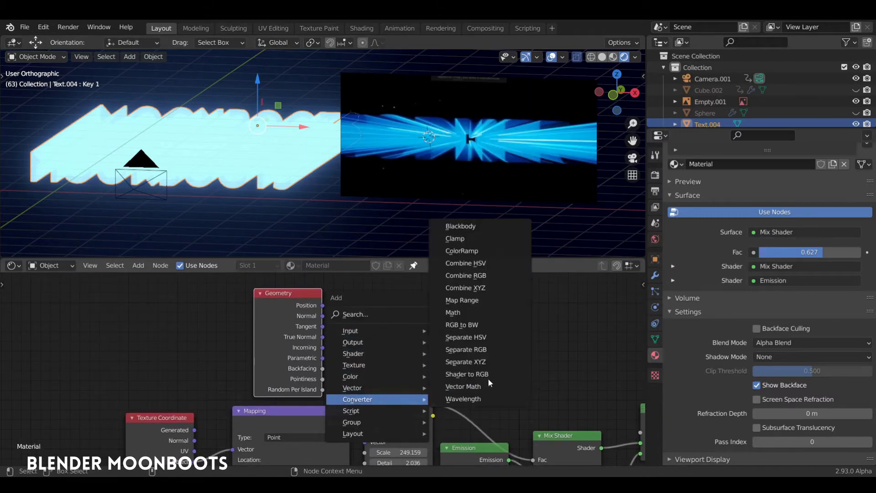
left_click(497, 360)
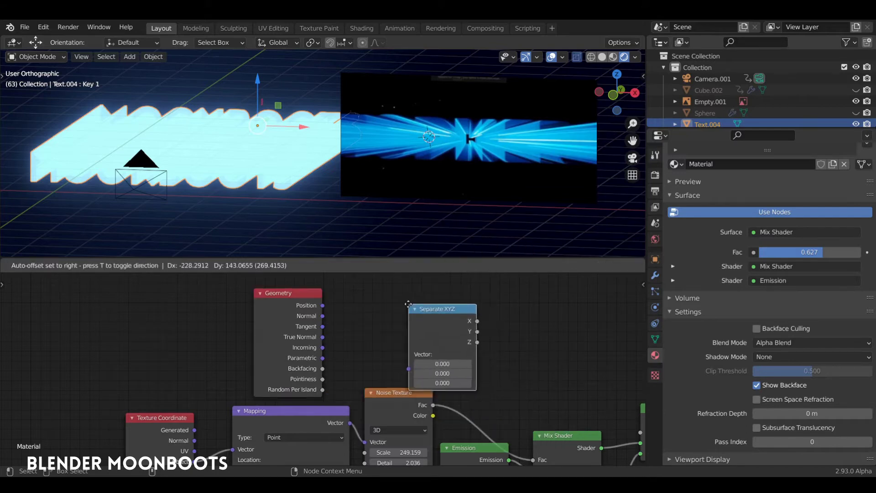
left_click(351, 295)
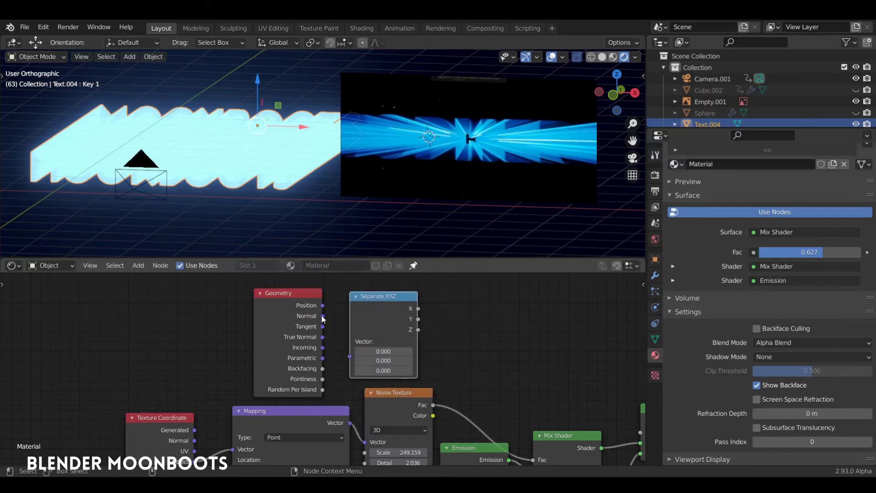
- Feed the Geometry Normal into the Separate XYZ vector and connect its X output to the second Mix Shader's Fac
left_click_drag(322, 316, 353, 353)
left_click_drag(322, 316, 350, 356)
left_click_drag(396, 301, 382, 305)
middle_click_drag(476, 328, 337, 323)
key("shift+a")
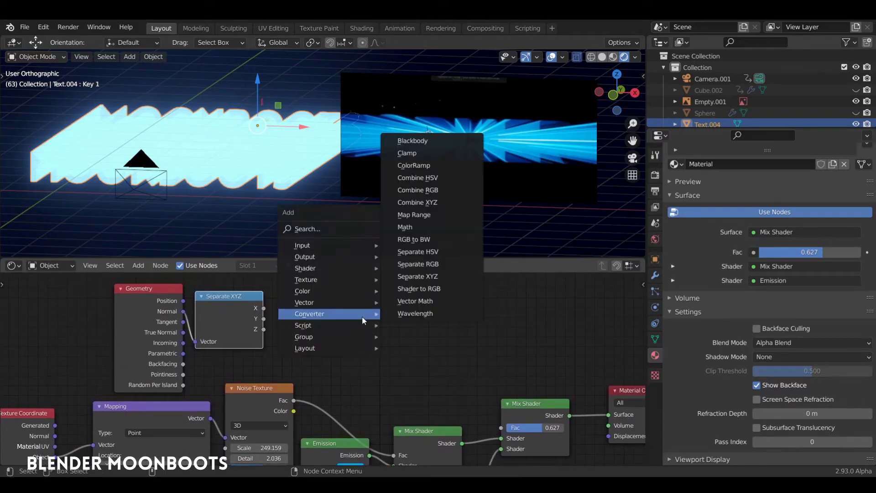
left_click(402, 333)
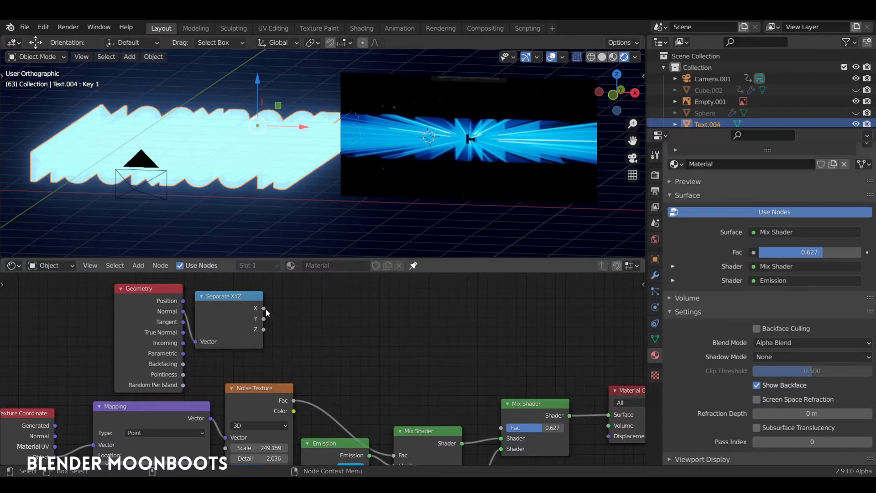
mouse_move(264, 308)
left_mouse_down()
mouse_move(339, 334)
mouse_move(510, 429)
left_mouse_up()
mouse_move(389, 204)
middle_mouse_down()
mouse_move(417, 191)
mouse_move(394, 199)
middle_mouse_up()
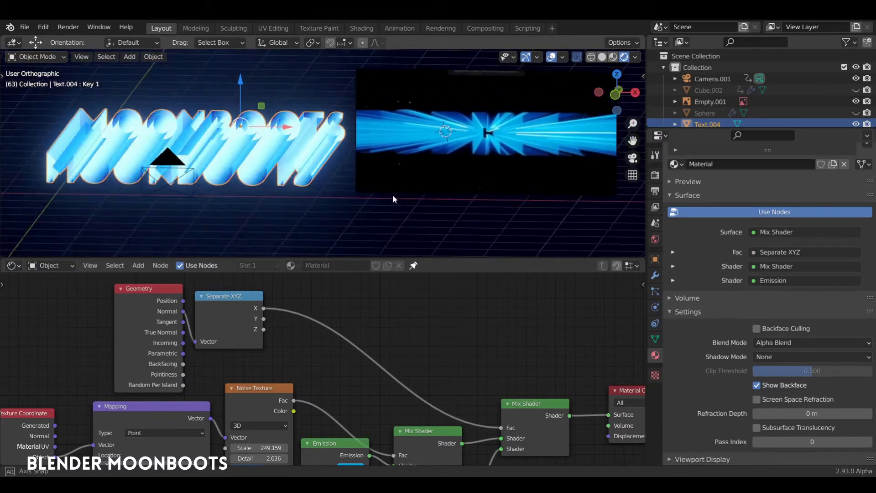
key("KP_0")
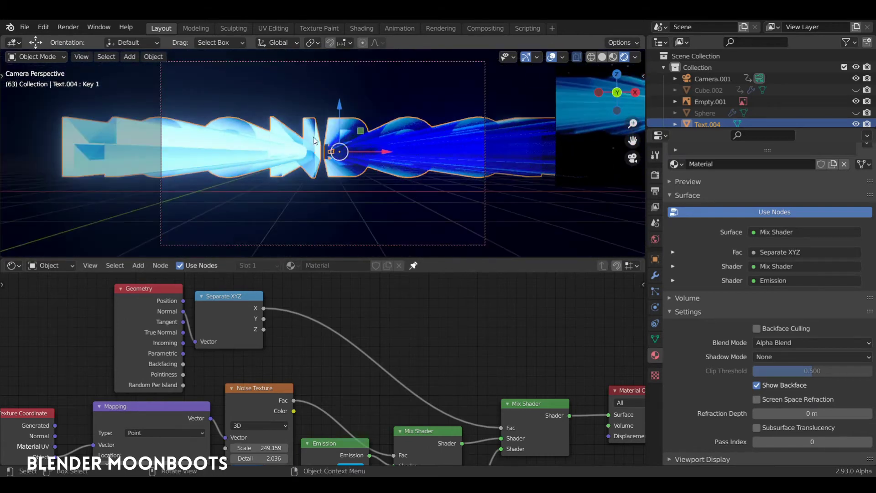
- Move the Geometry and Separate XYZ nodes back and insert a ColorRamp on the link from X to the Mix Shader's Fac
left_click_drag(149, 287, 132, 287)
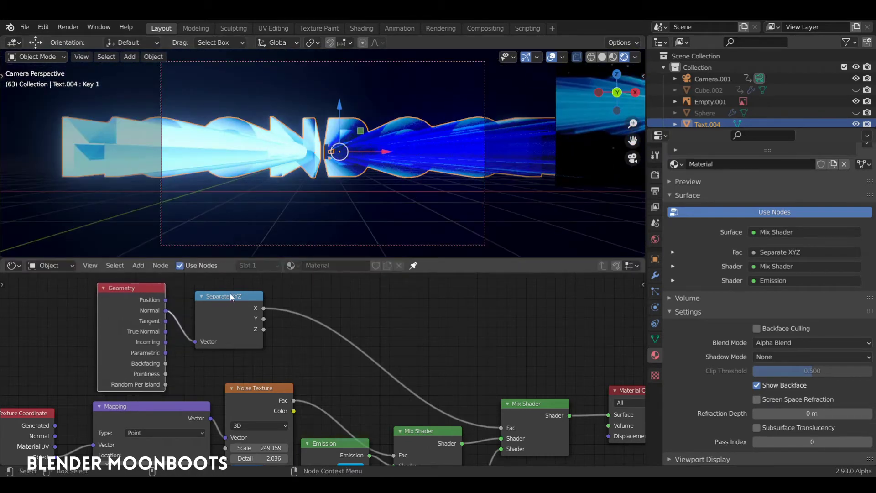
left_click_drag(230, 295, 213, 296)
key("shift+a")
mouse_move(335, 309)
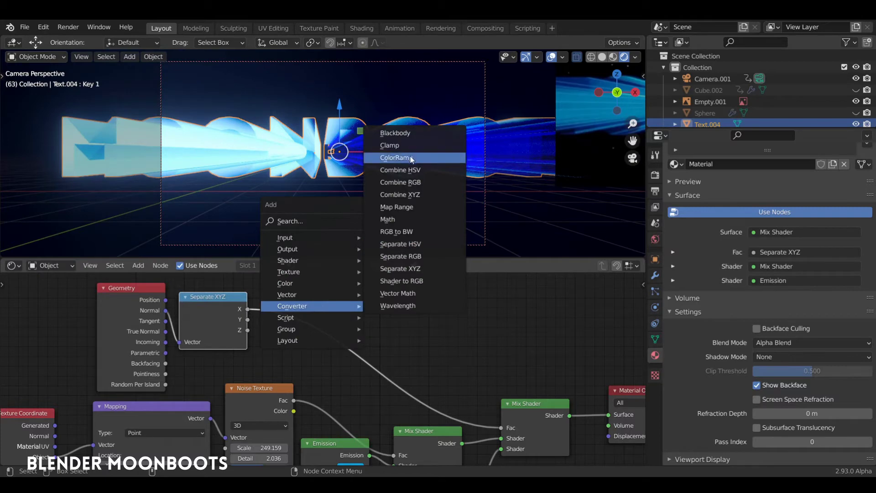
left_click(396, 157)
left_click(268, 269)
- Move the ColorRamp's black stop to position 0.373
mouse_move(300, 329)
left_mouse_down()
mouse_move(344, 330)
mouse_move(300, 313)
mouse_move(331, 330)
left_mouse_up()
left_click(394, 328)
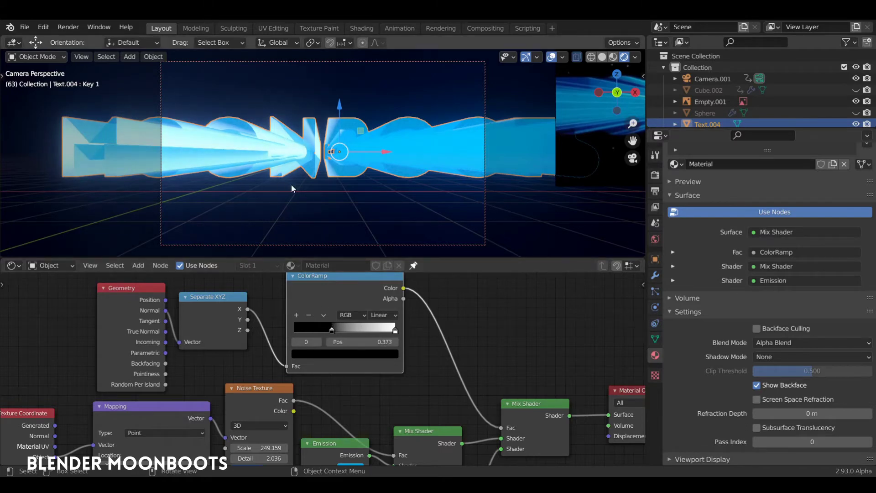
middle_click_drag(489, 333, 478, 271)
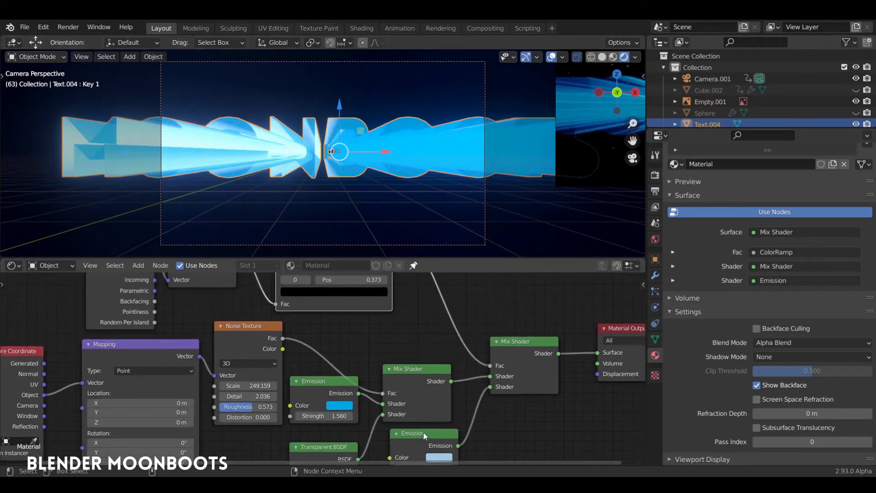
middle_click_drag(410, 342, 450, 399)
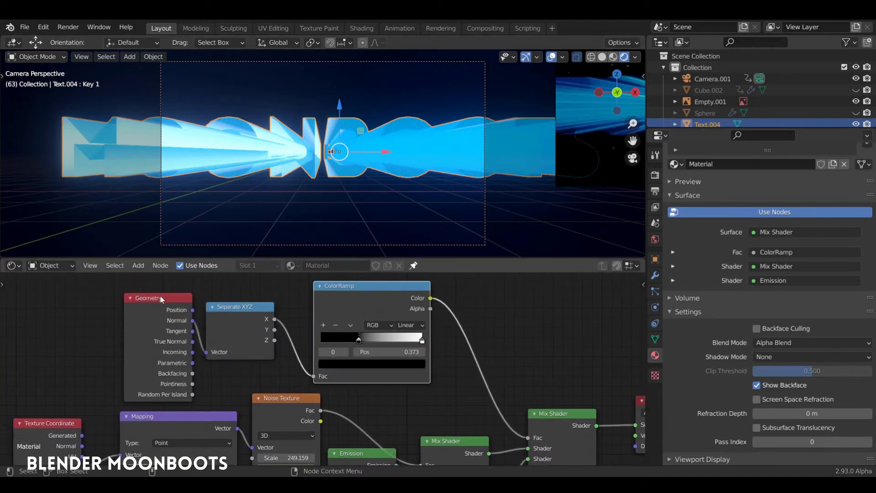
- Spread the Geometry and Separate XYZ nodes away from the ColorRamp to open a gap for another node
left_click_drag(160, 298, 97, 293)
left_click_drag(236, 307, 189, 302)
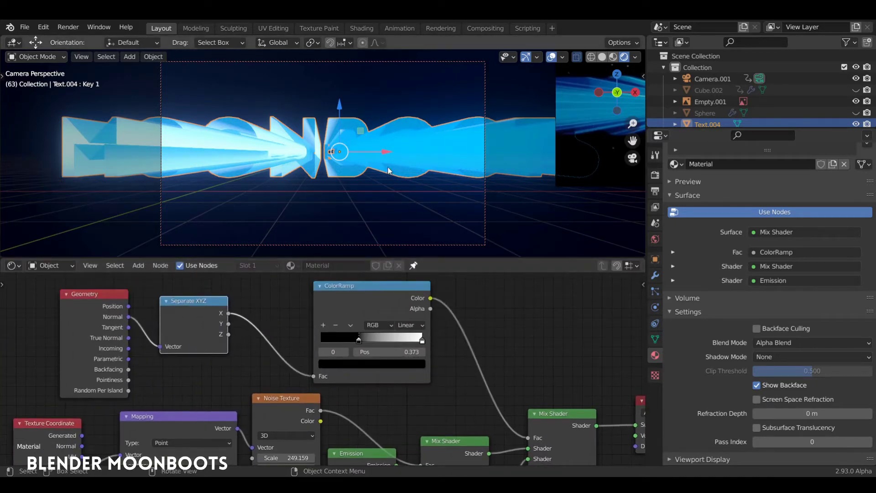
left_click_drag(343, 291, 385, 297)
left_click_drag(127, 297, 103, 294)
left_click_drag(205, 303, 171, 302)
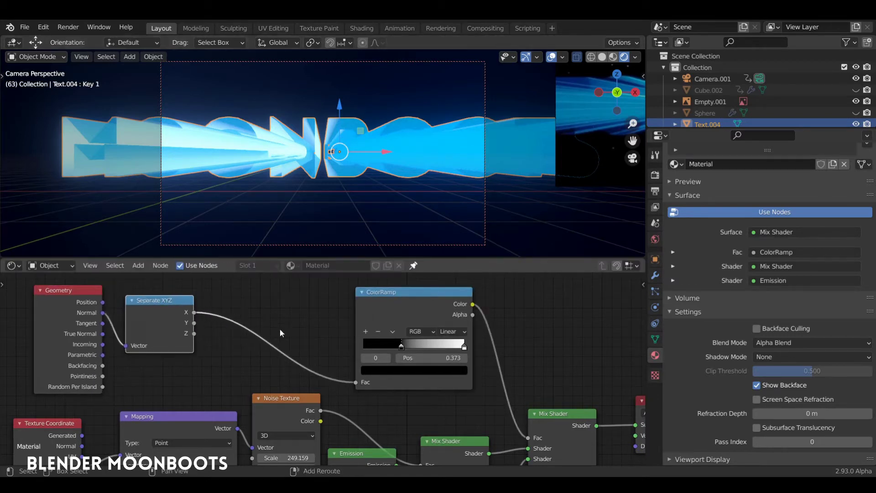
- Insert a Math node between Separate XYZ and the ColorRamp and set its operation to Absolute
key("shift+a")
mouse_move(271, 328)
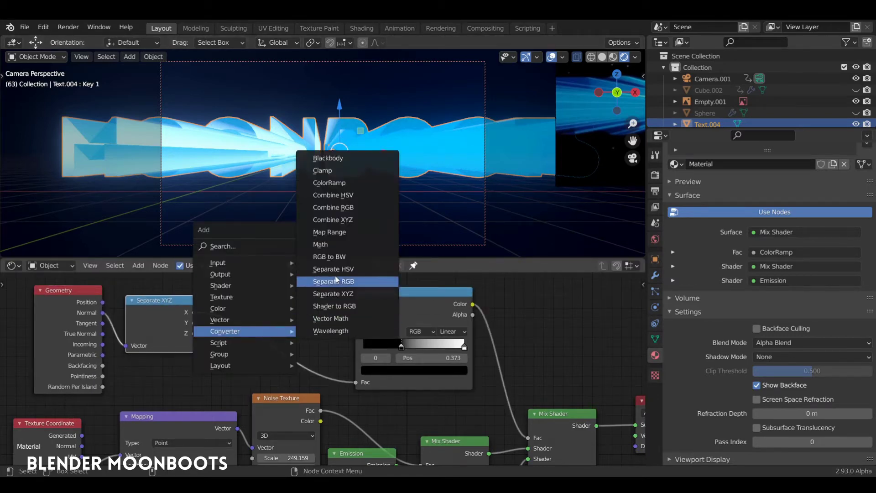
left_click(333, 243)
left_click(250, 288)
left_click(276, 319)
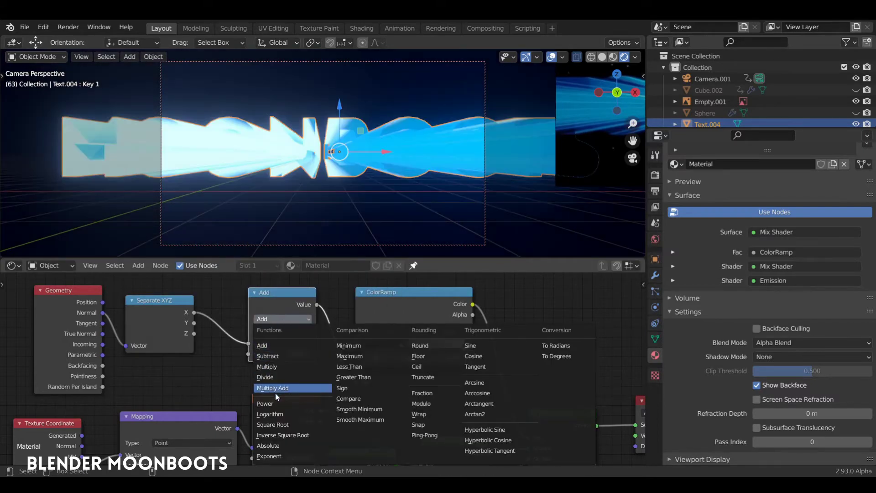
left_click(270, 446)
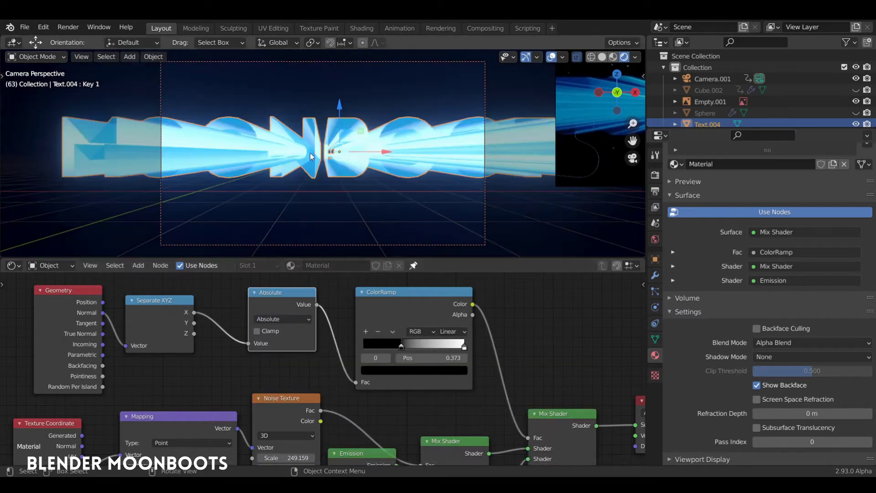
- Move the ColorRamp's black stop to about 0.609 and bring the Transparent BSDF closer beneath the first Emission node
left_click_drag(403, 341, 424, 346)
left_click(465, 345)
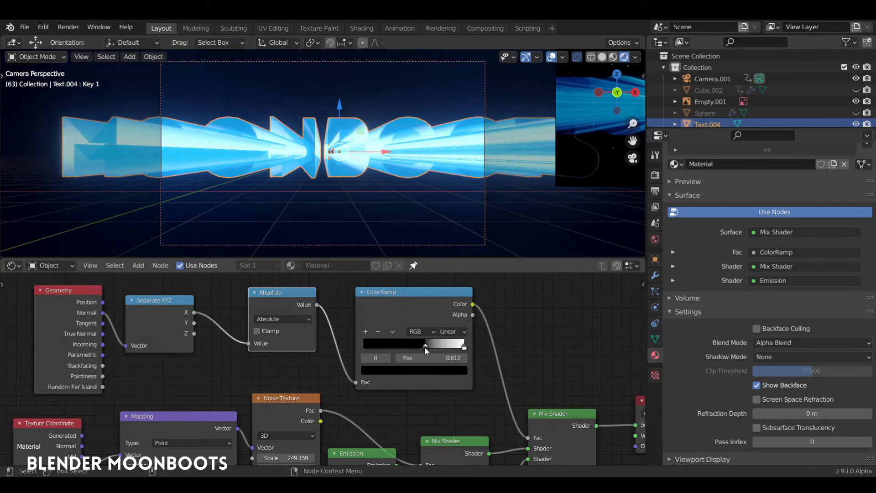
middle_click_drag(554, 355, 555, 282)
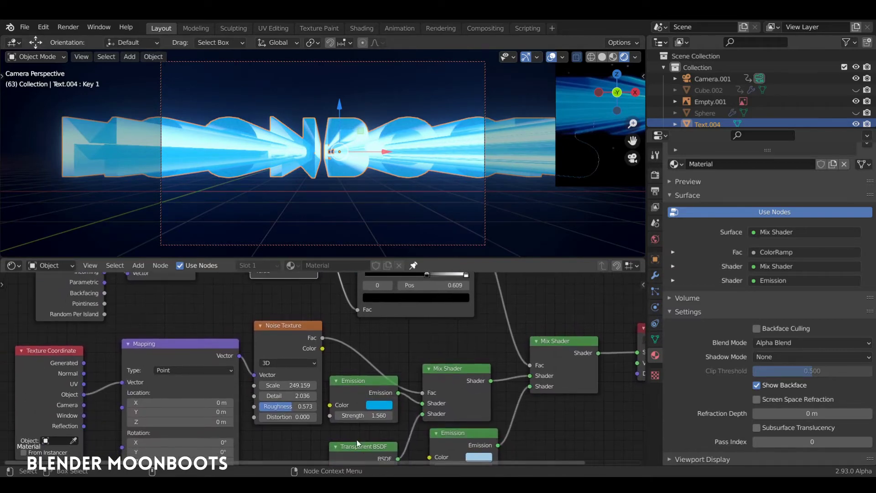
left_click_drag(363, 444, 371, 430)
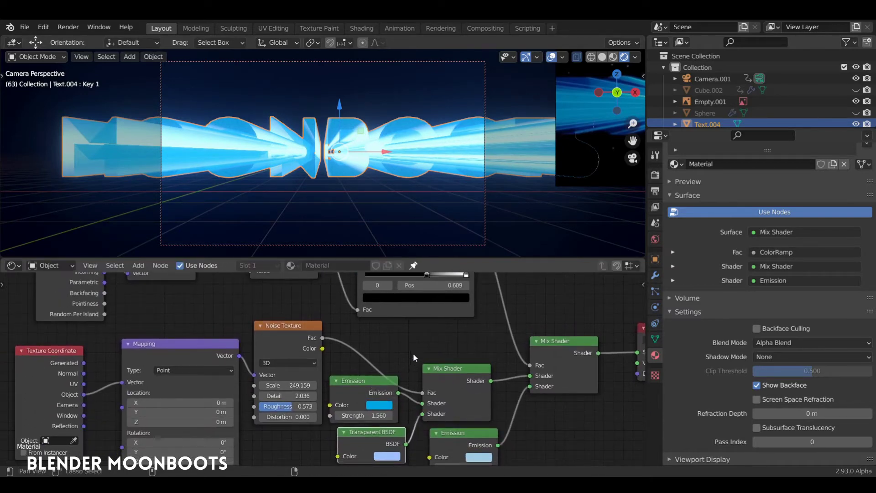
middle_click_drag(412, 353, 402, 331)
- Adjust the first Emission node's blue color to hue about 0.586 and saturation 1.000, comparing the letters with the reference image
left_click(382, 385)
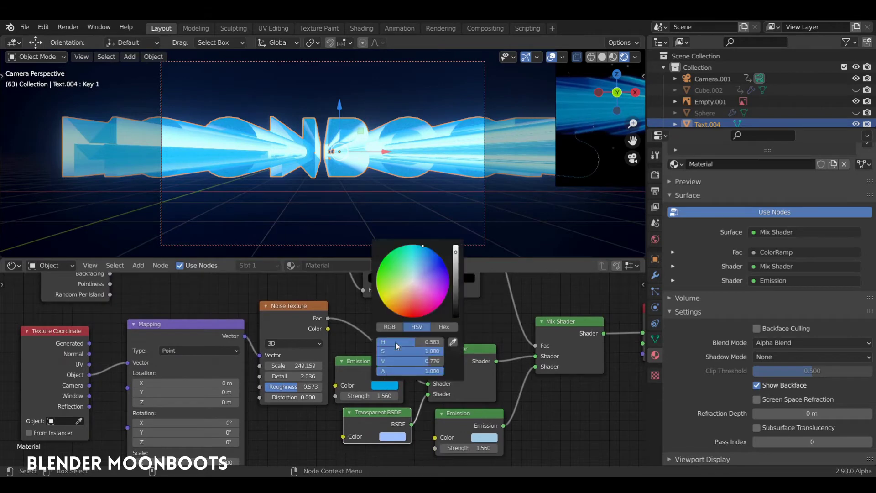
mouse_move(425, 250)
left_mouse_down()
mouse_move(421, 244)
mouse_move(424, 250)
left_mouse_up()
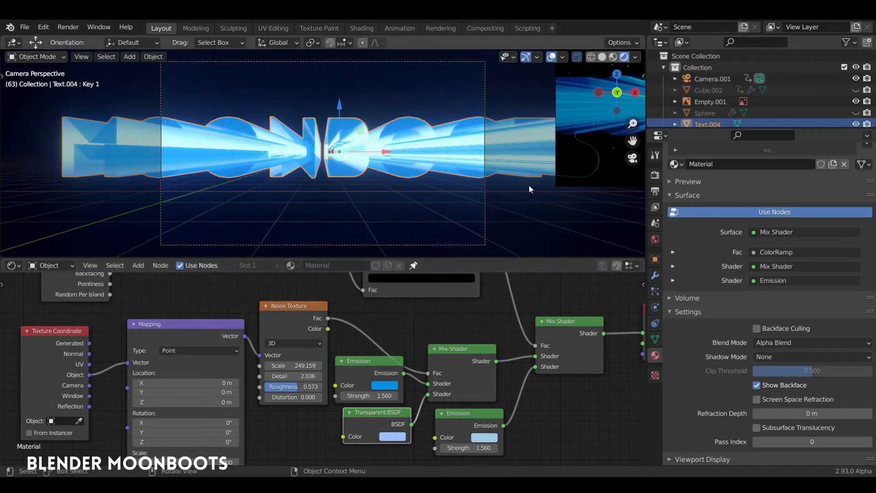
middle_click_drag(529, 185, 430, 162)
left_click(385, 386)
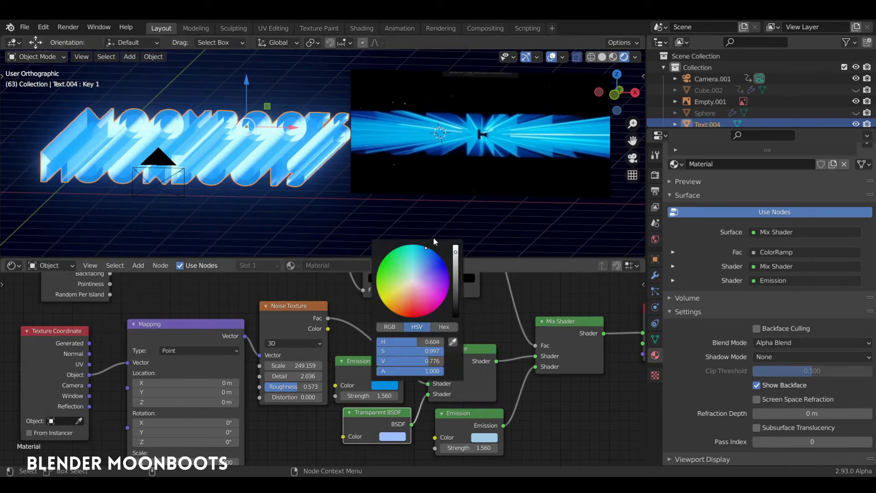
left_click(422, 247)
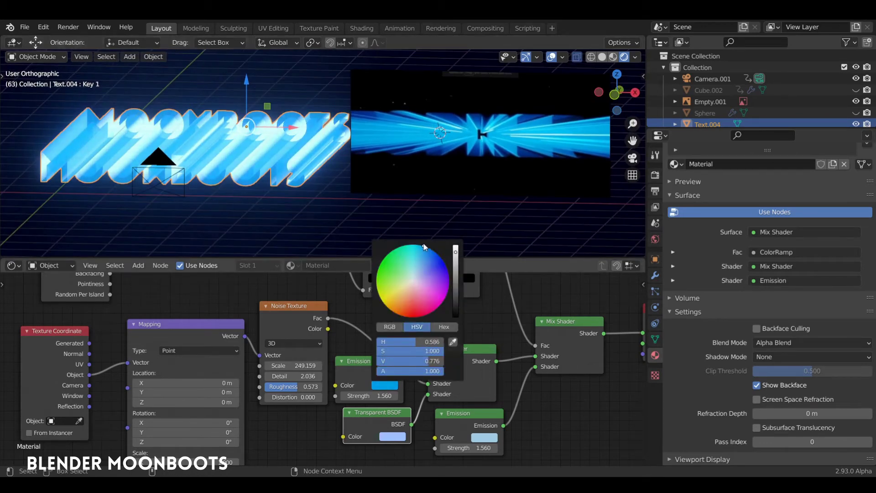
- Save the file and deselect everything in the scene
key("ctrl+s")
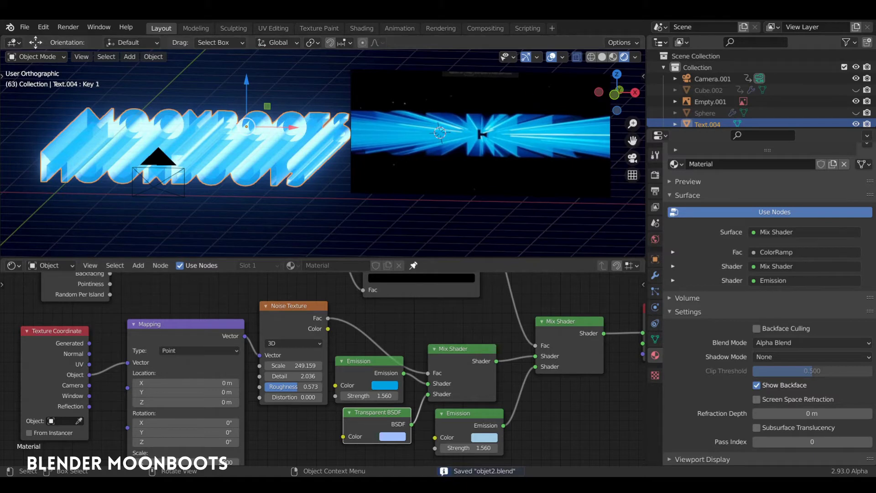
key("alt+a")
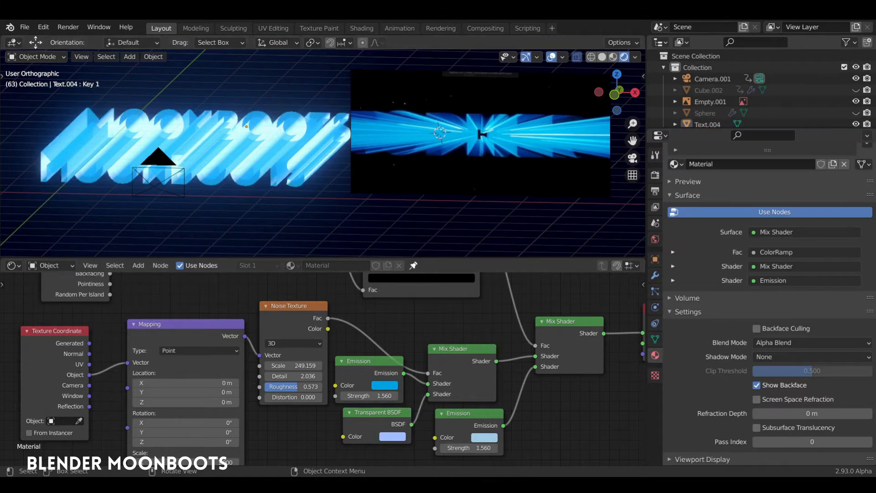
- Space out the shader nodes, leaving room between the final Mix Shader and Material Output, and view the scene through the camera
middle_click_drag(394, 333, 131, 354)
left_click_drag(419, 336, 554, 337)
mouse_move(295, 347)
left_mouse_down()
mouse_move(292, 307)
mouse_move(286, 362)
left_mouse_up()
key("KP_0")
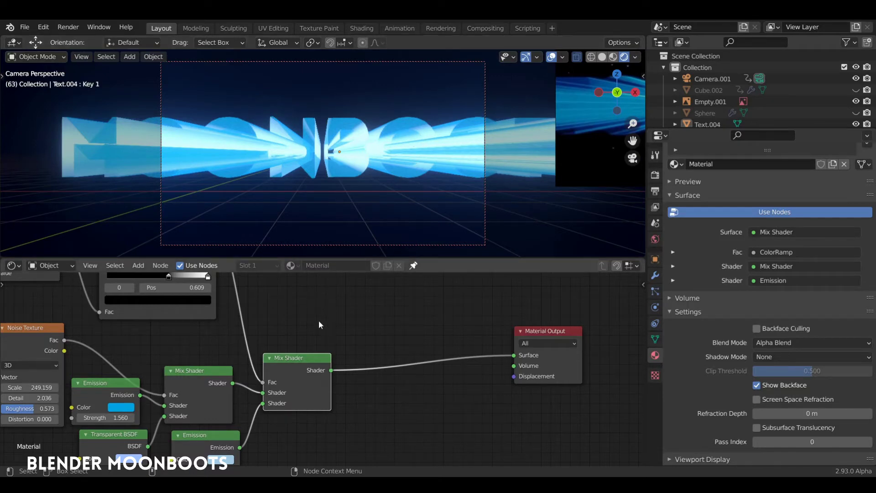
left_click_drag(219, 374, 226, 362)
left_click_drag(114, 383, 121, 372)
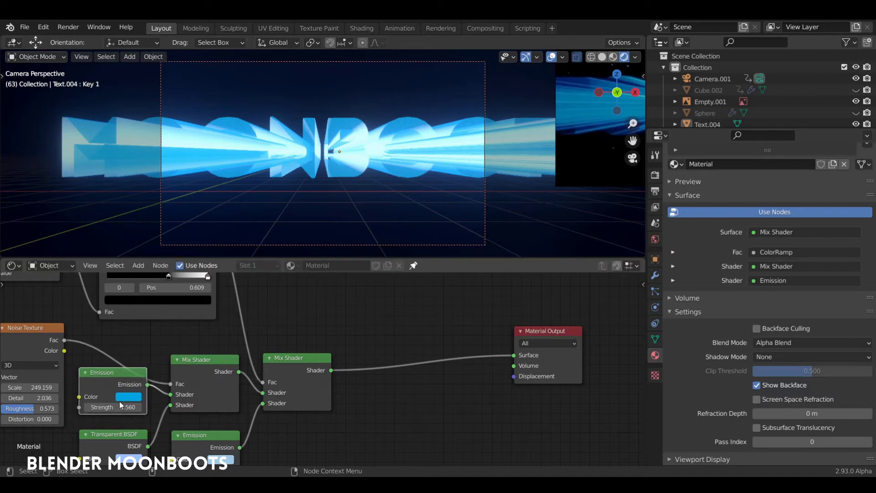
left_click_drag(127, 433, 120, 420)
- Duplicate the final Mix Shader and insert the copy into the link before the Material Output
left_click(291, 358)
key("shift+d")
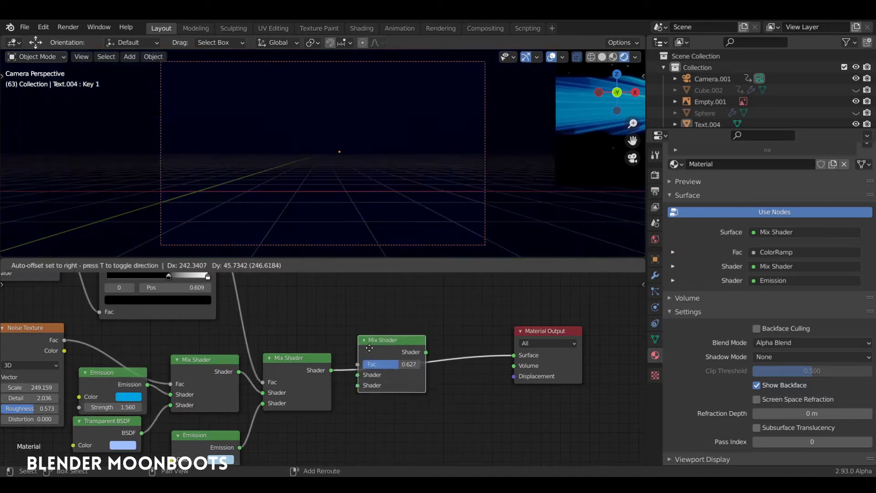
left_click(405, 334)
middle_click_drag(352, 395, 349, 374)
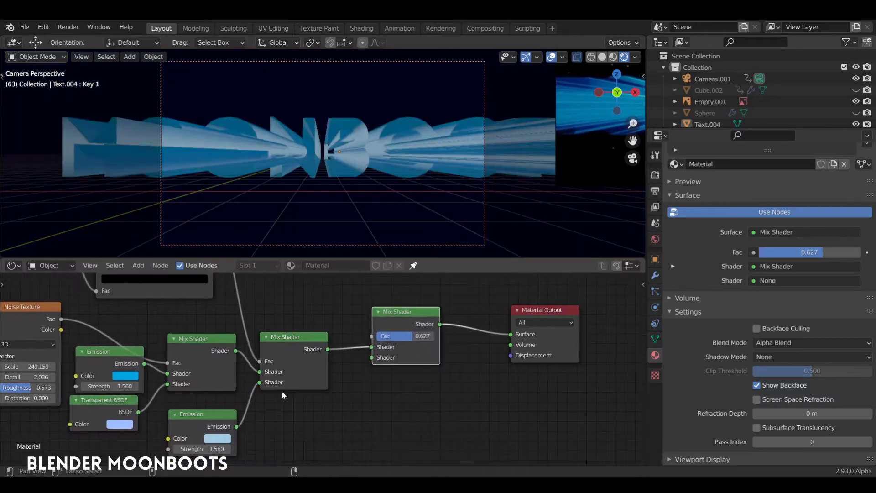
- Duplicate the Transparent BSDF, connect it to the new Mix Shader's second Shader input and lighten its color
left_click(109, 403)
key("shift+d")
left_click(301, 403)
left_click_drag(330, 413, 347, 316)
left_click(312, 425)
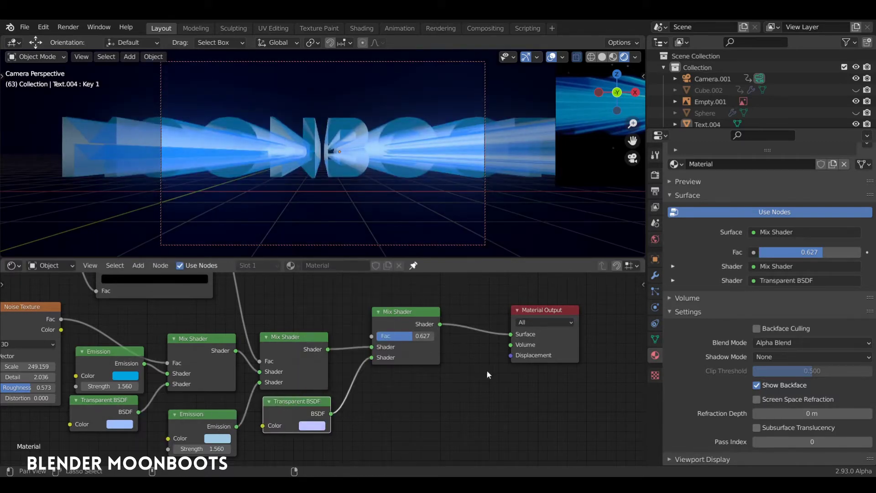
- Rearrange the Absolute, ColorRamp and Separate XYZ nodes to free space above the new Mix Shader
left_click_drag(362, 275, 497, 353, "alt")
left_click_drag(151, 282, 112, 299)
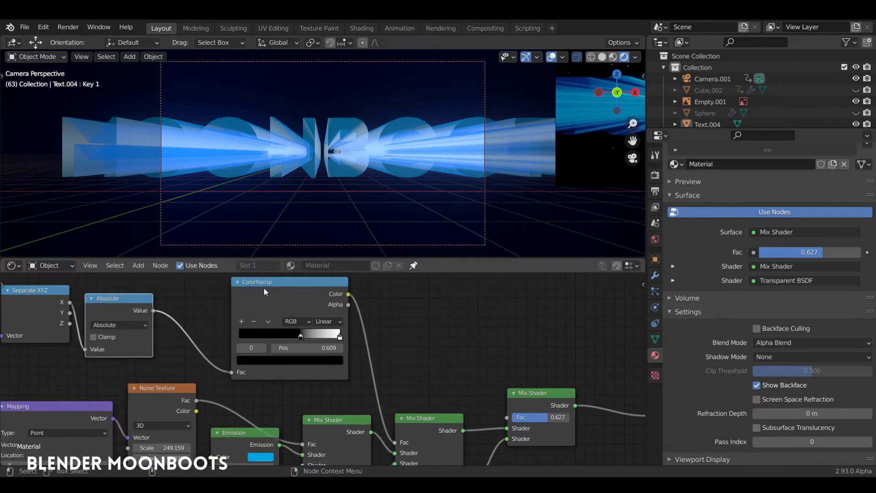
left_click_drag(263, 287, 193, 281)
left_click_drag(52, 295, 58, 302)
- Add a Layer Weight node and connect its Facing output to the new Mix Shader's Fac input
left_click_drag(365, 332, 310, 332, "alt")
key("shift+a")
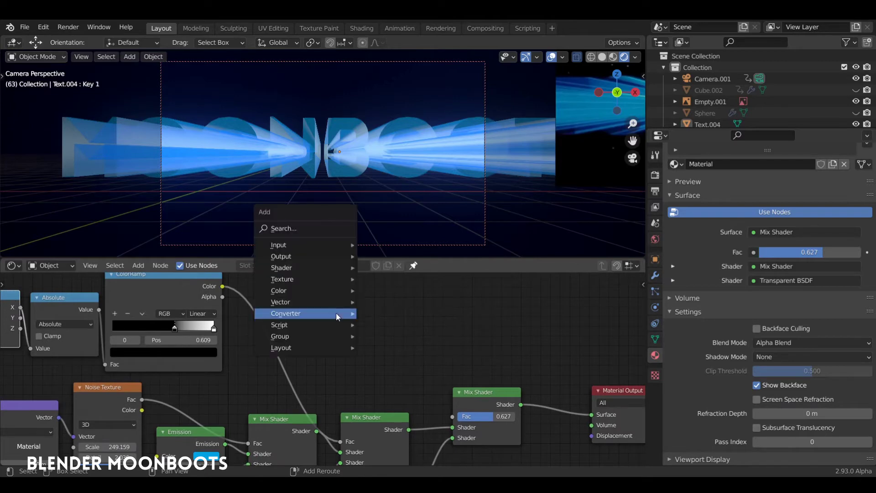
mouse_move(298, 243)
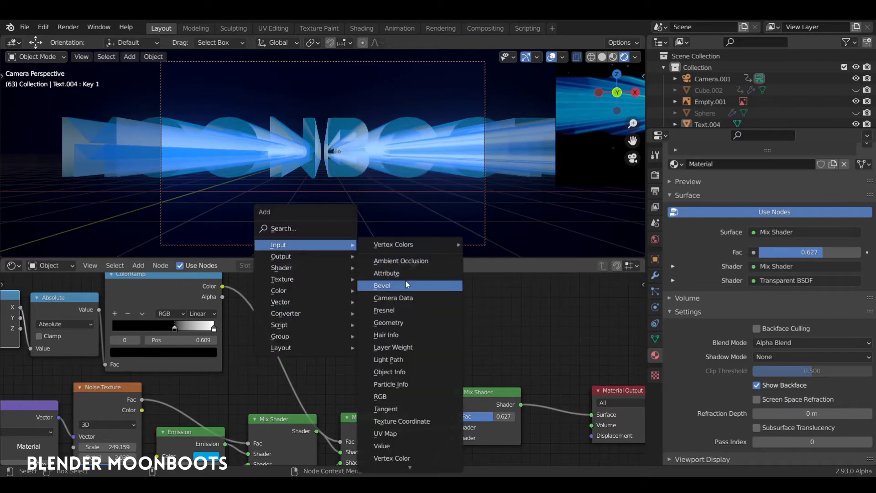
left_click(393, 347)
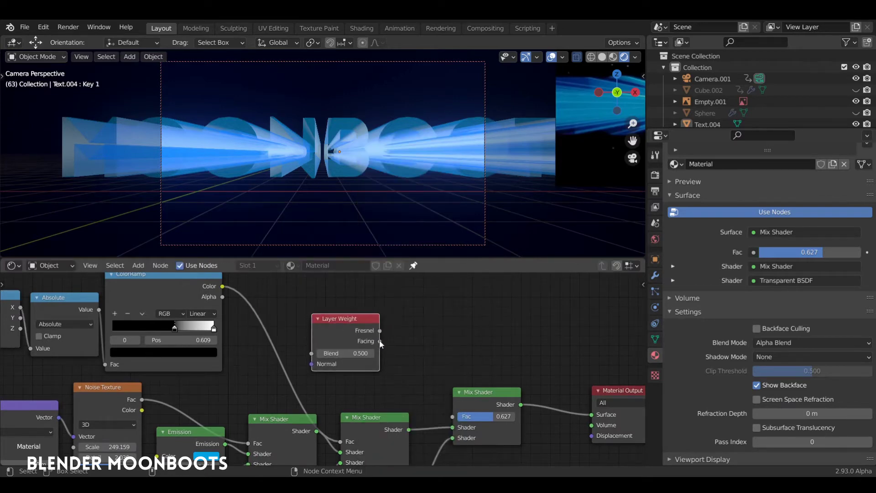
left_click_drag(380, 341, 463, 404)
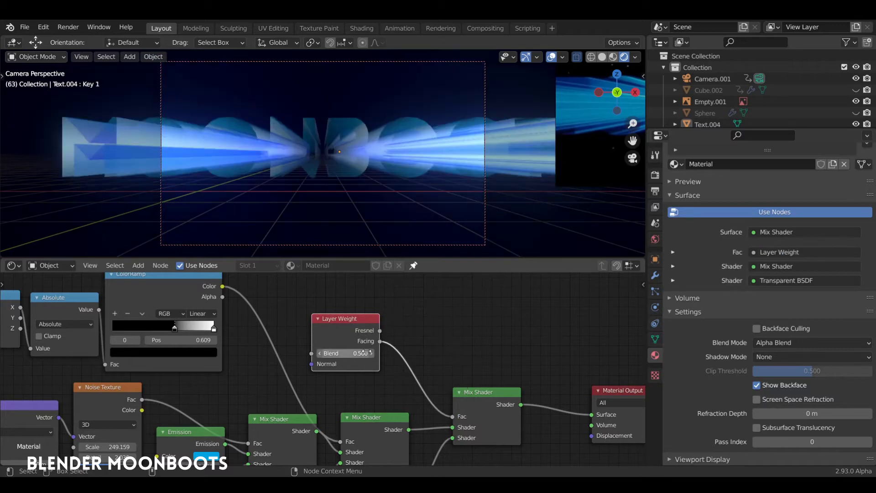
- Lower the Layer Weight's Blend value and adjust the Strength of both Emission nodes
left_click_drag(371, 354, 312, 354)
middle_click_drag(439, 367, 489, 280)
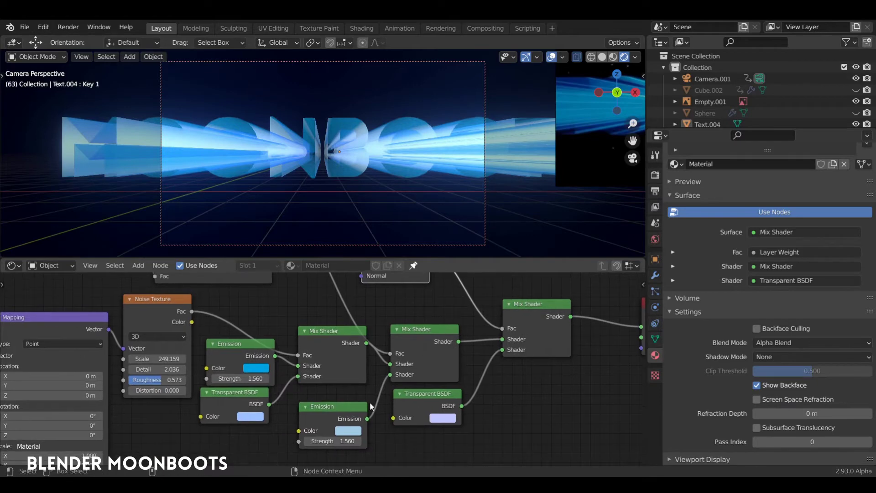
mouse_move(351, 441)
left_mouse_down()
mouse_move(366, 439)
mouse_move(350, 441)
left_mouse_up()
mouse_move(264, 379)
left_mouse_down()
mouse_move(274, 379)
mouse_move(267, 383)
left_mouse_up()
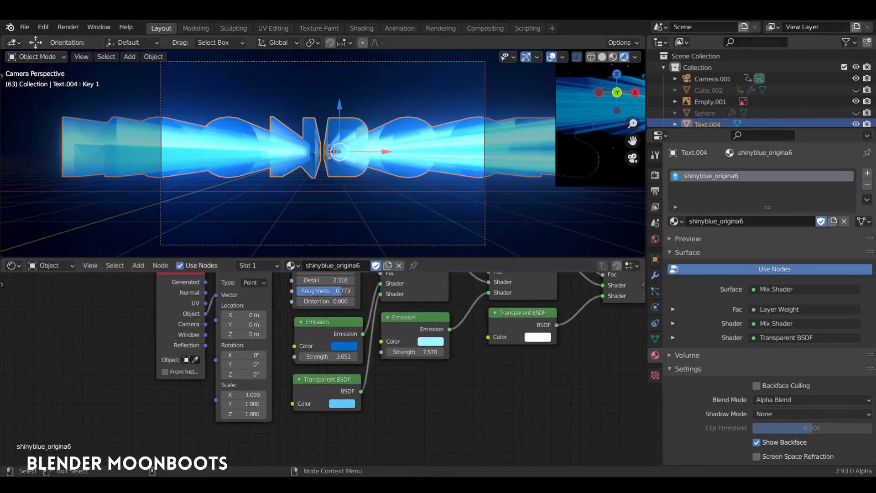
- Maximize the node editor and examine the Noise Texture, Emission and Transparent BSDF settings of the shinyblue_origina6 material
middle_click_drag(498, 335, 398, 406)
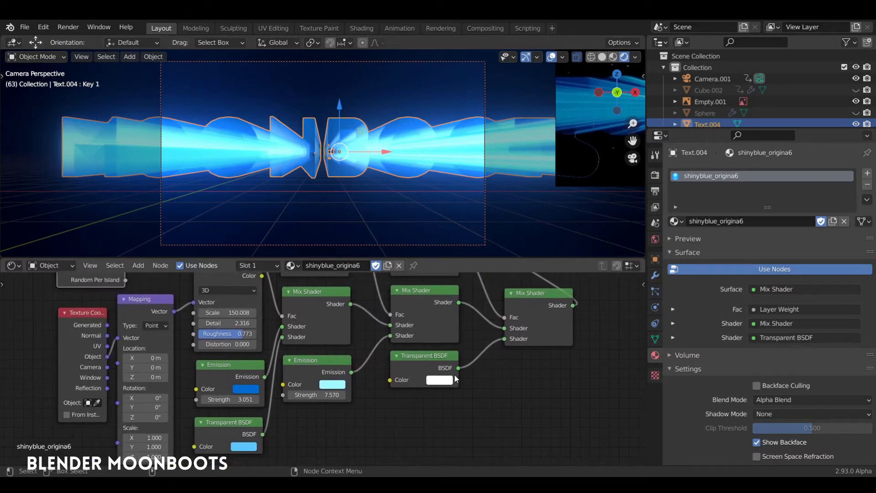
key("ctrl+space")
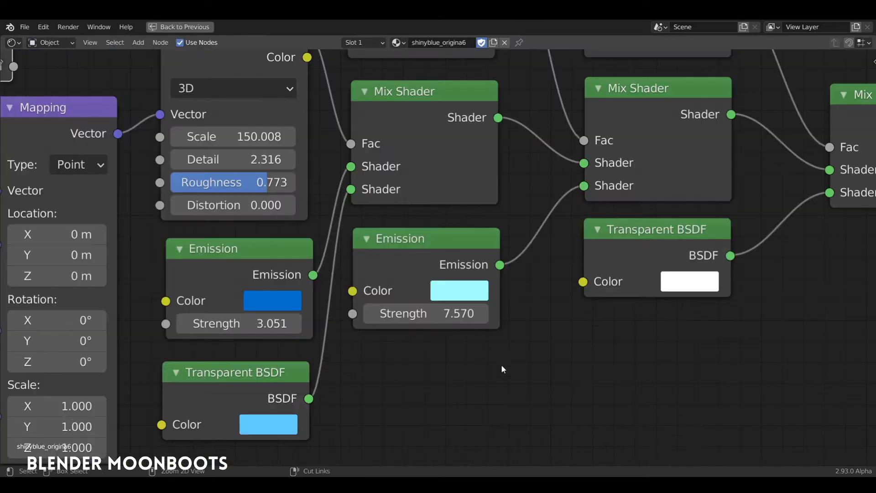
middle_click_drag(517, 332, 579, 347, "ctrl")
middle_click_drag(560, 374, 568, 380)
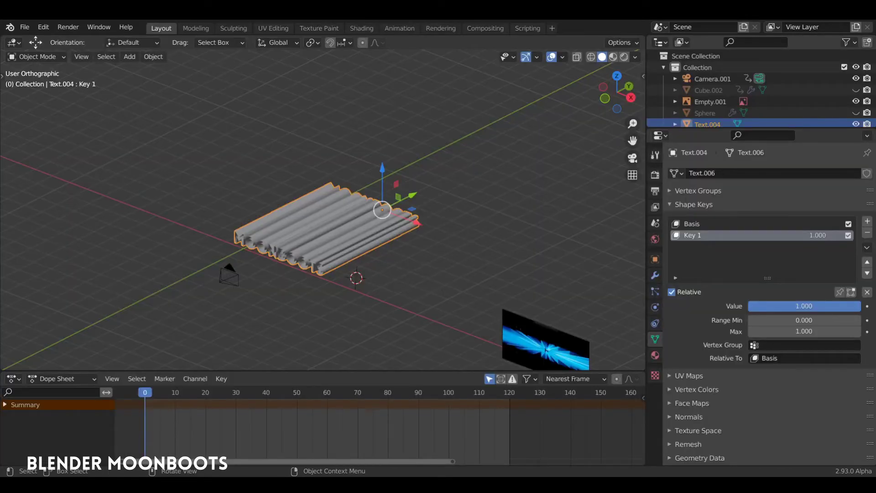
- At frame 0, move the stretched text forward along the Y axis so its letters surround the camera
left_click(104, 230)
left_click(311, 220)
mouse_move(157, 392)
left_mouse_down()
mouse_move(438, 393)
mouse_move(144, 393)
left_mouse_up()
middle_click_drag(273, 301, 378, 253)
left_click_drag(510, 206, 297, 286)
middle_click_drag(297, 285, 261, 226)
left_click(246, 212)
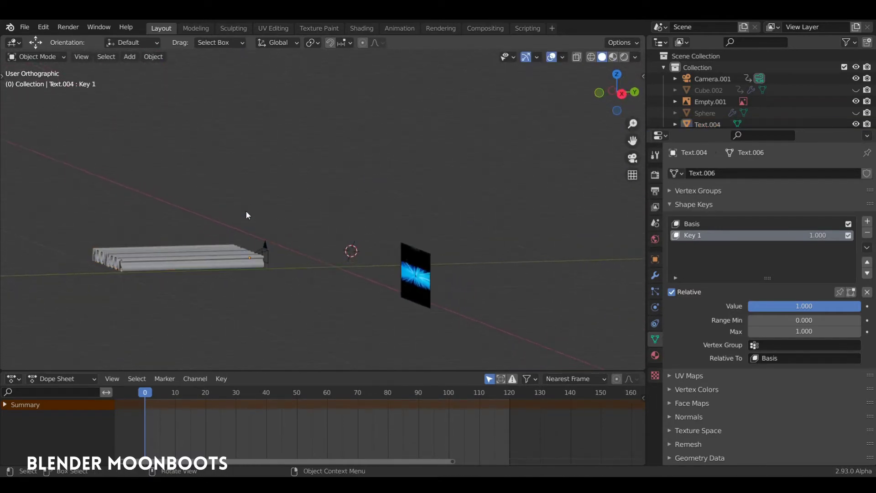
left_click(242, 256)
key("KP_0")
key("KP_0")
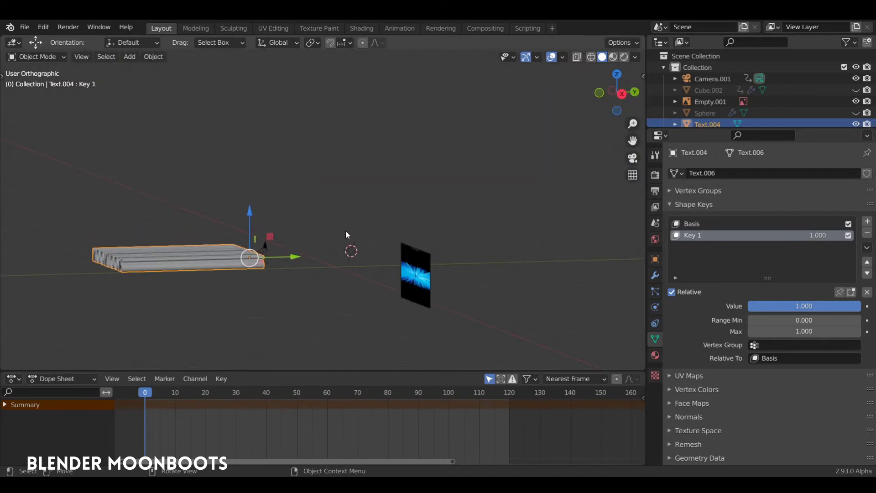
key("g")
left_click(318, 252)
key("KP_0")
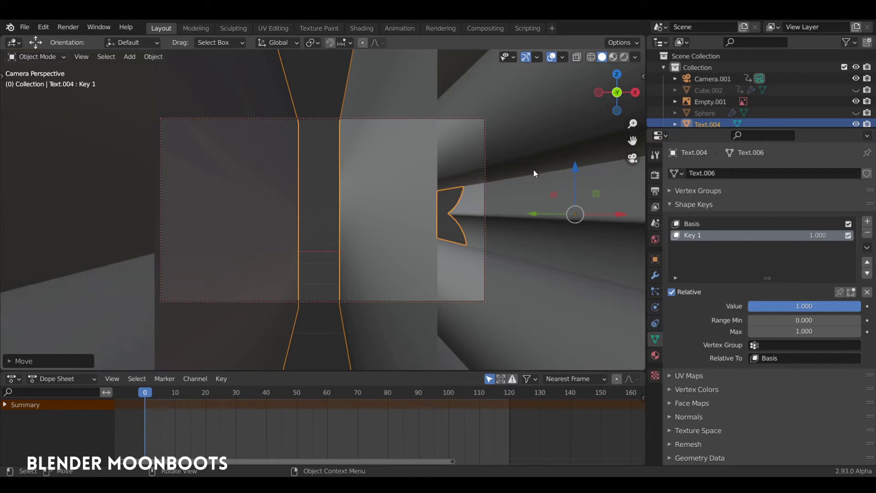
- Insert a Location, Rotation & Scale keyframe for the text at frame 0
key("i")
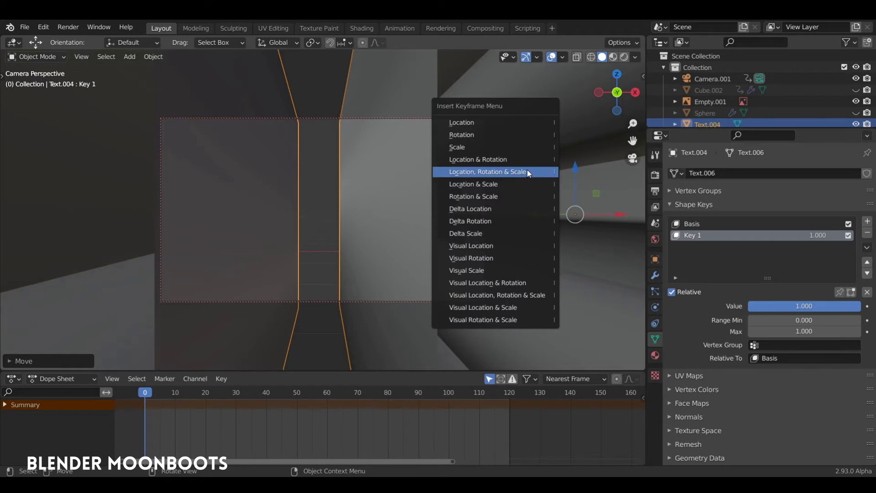
left_click(527, 170)
key("KP_0")
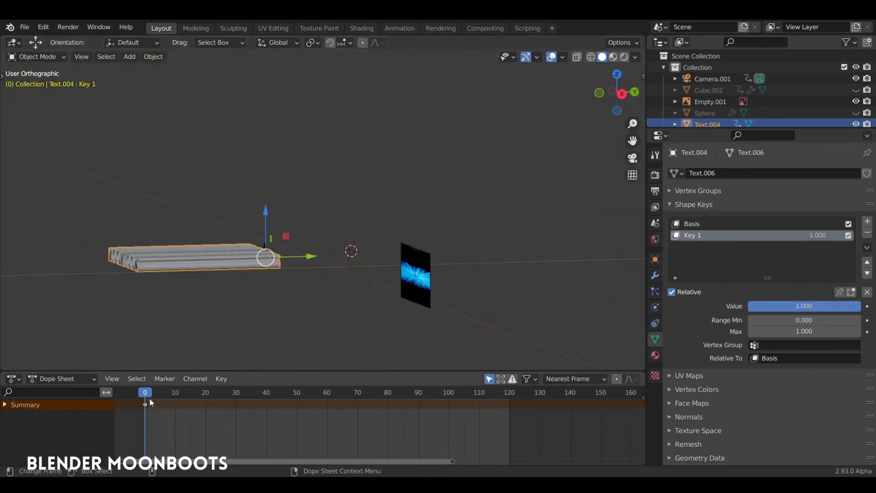
- At frame 120, move the text along Y well in front of the camera and insert a Location, Rotation & Scale keyframe
left_click_drag(149, 398, 511, 409)
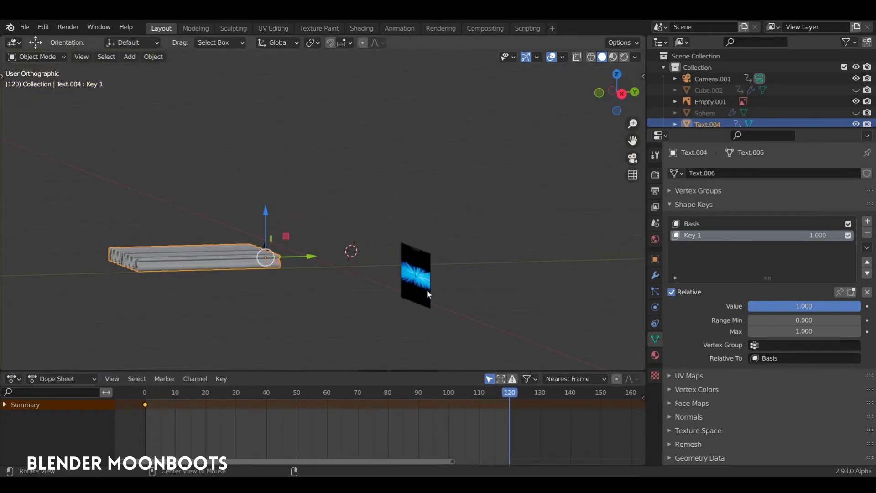
middle_click_drag(426, 289, 409, 252)
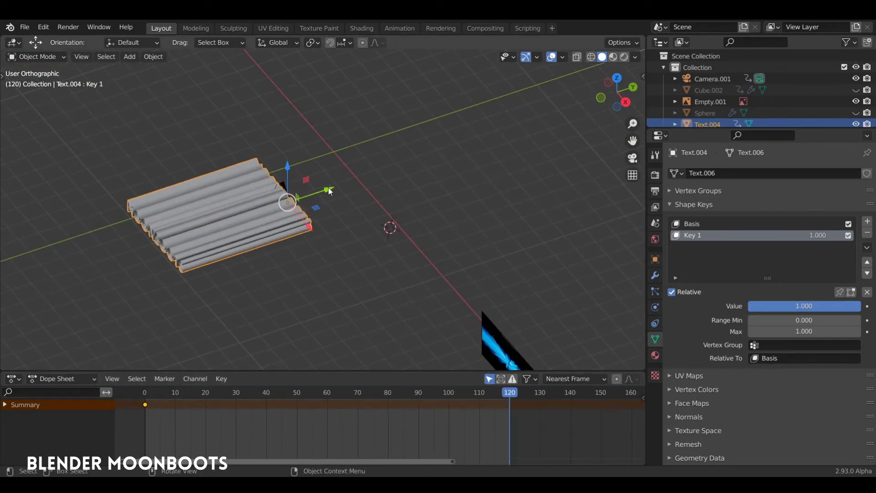
left_click_drag(330, 188, 538, 135)
key("i")
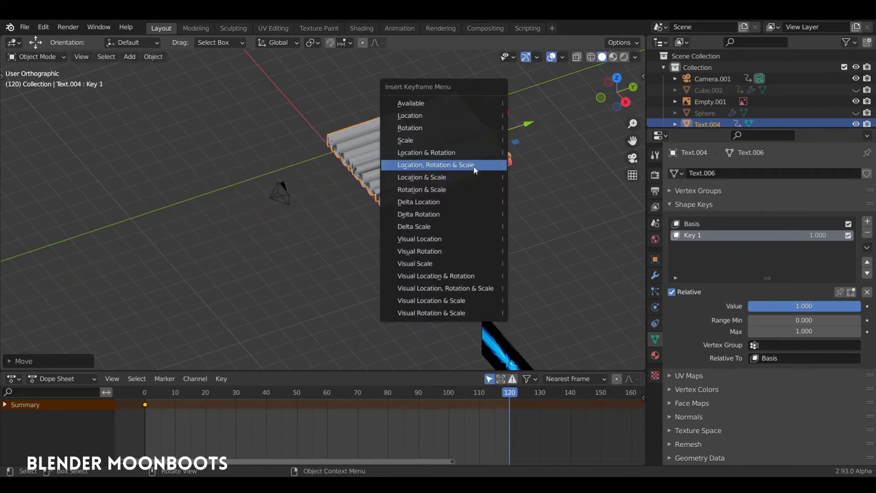
left_click(474, 166)
- Preview the animation through the camera and set the text keyframes' interpolation to Linear
key("KP_0")
key("space")
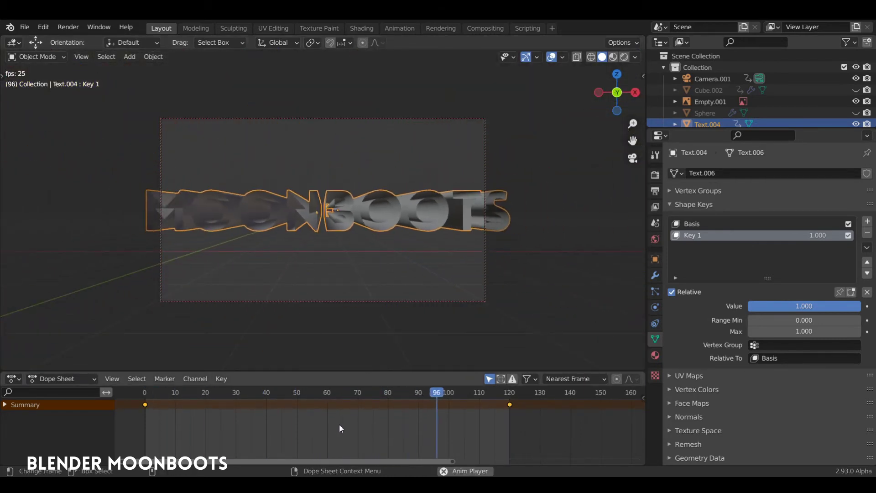
key("space")
key("t")
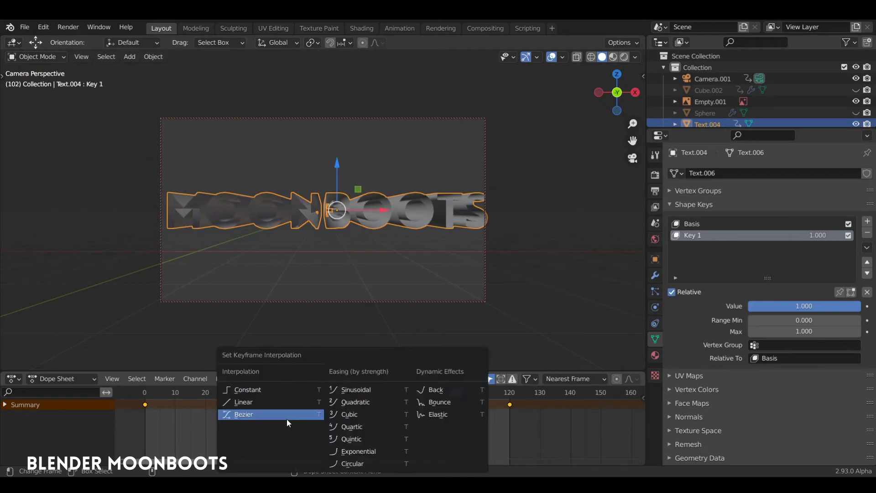
left_click(262, 400)
- Play the animation from outside the camera view to check the text's motion past the camera
middle_click_drag(434, 221, 372, 250)
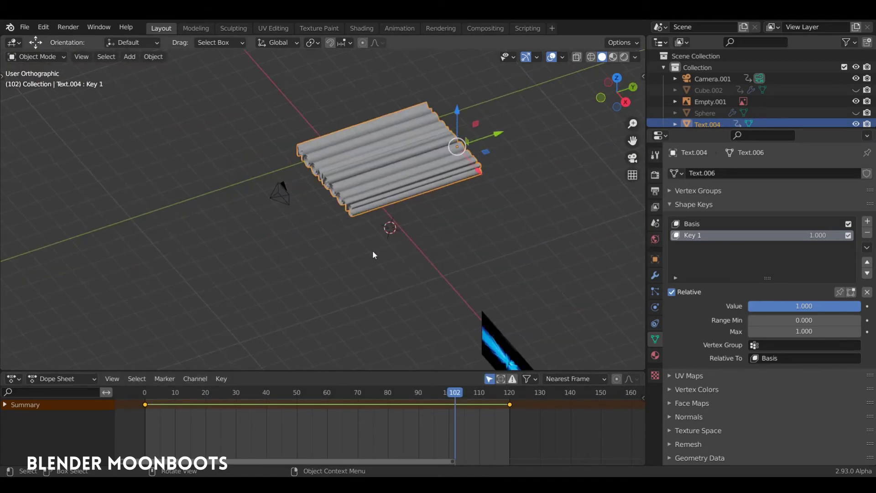
key("space")
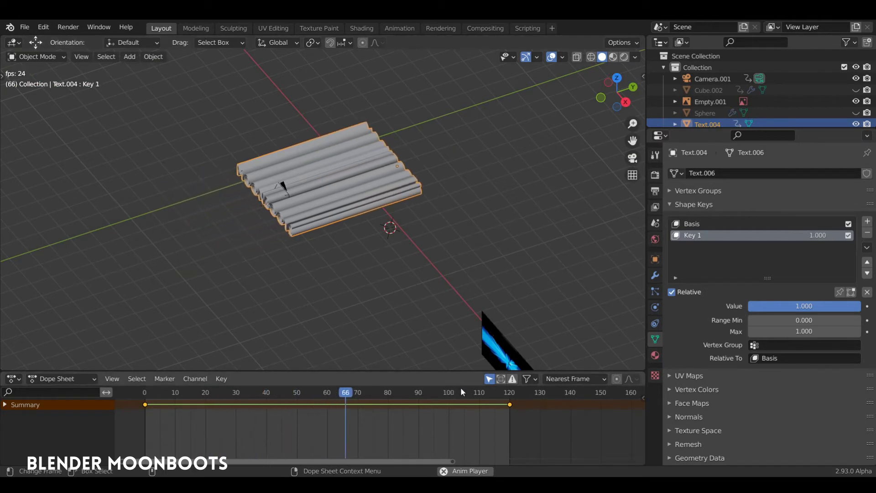
key("space")
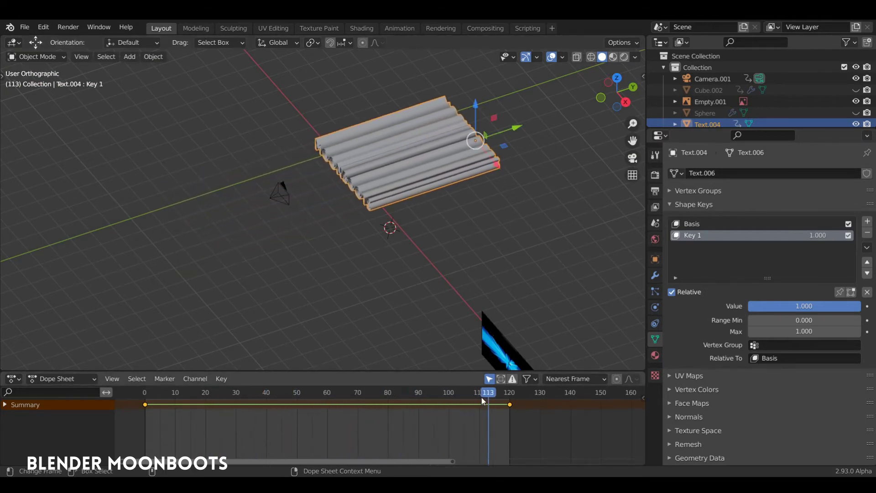
- Keyframe the Key 1 shape key's Value at 1.000 on frame 90
left_click_drag(481, 398, 420, 409)
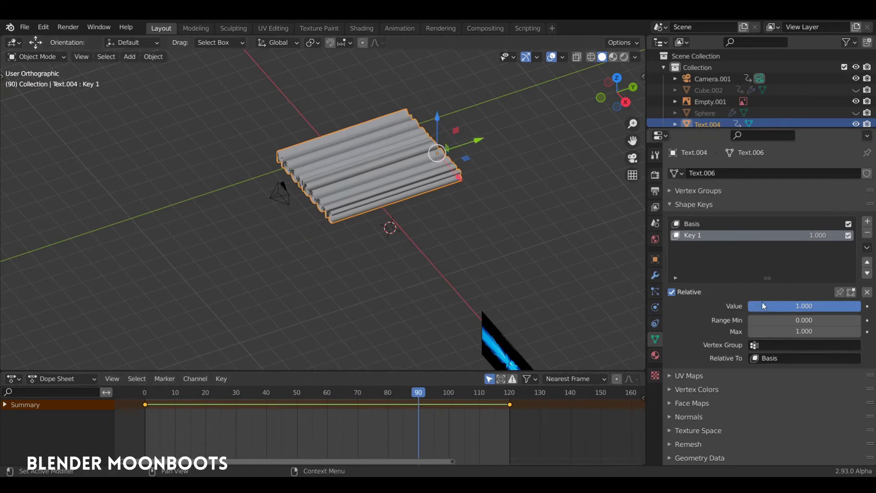
left_click_drag(762, 302, 797, 305)
key("i")
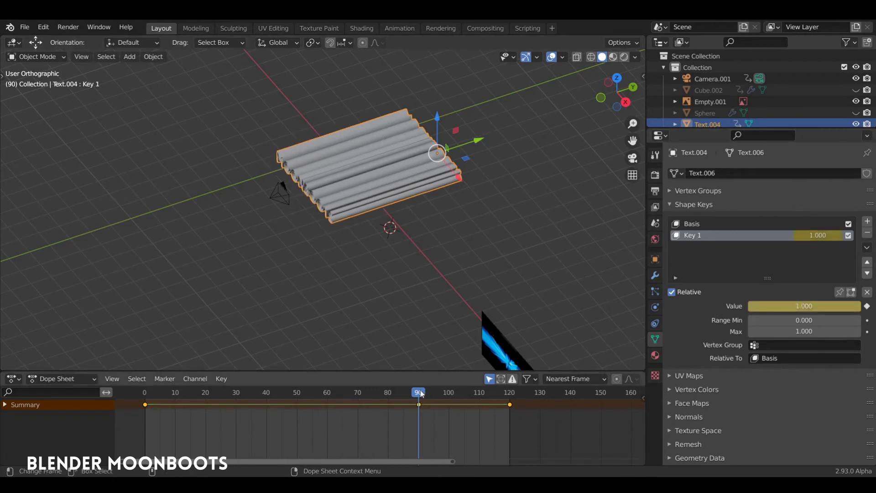
- Keyframe the Key 1 shape key's Value at 0.000 on frame 120 and scrub through the change
left_click(506, 410)
left_click_drag(507, 410, 510, 412)
left_click_drag(798, 309, 679, 321)
key("i")
middle_click_drag(490, 205, 511, 204)
left_click_drag(492, 393, 509, 411)
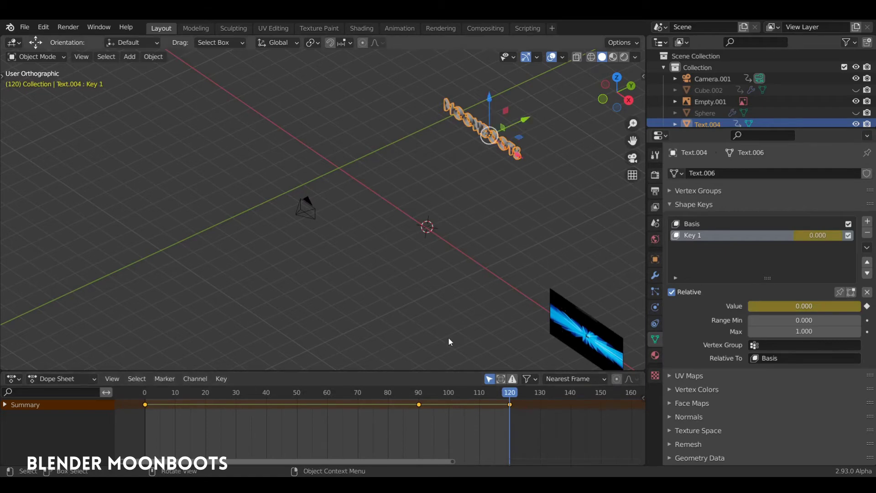
- Raise the camera along Z above the text at frame 0 and keyframe its location, rotation and scale
left_click(310, 206)
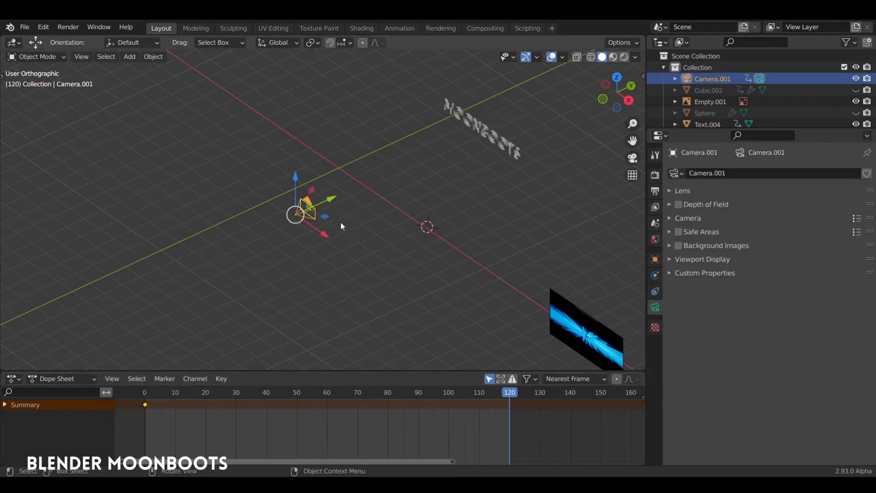
key("KP_0")
key("shift+Left")
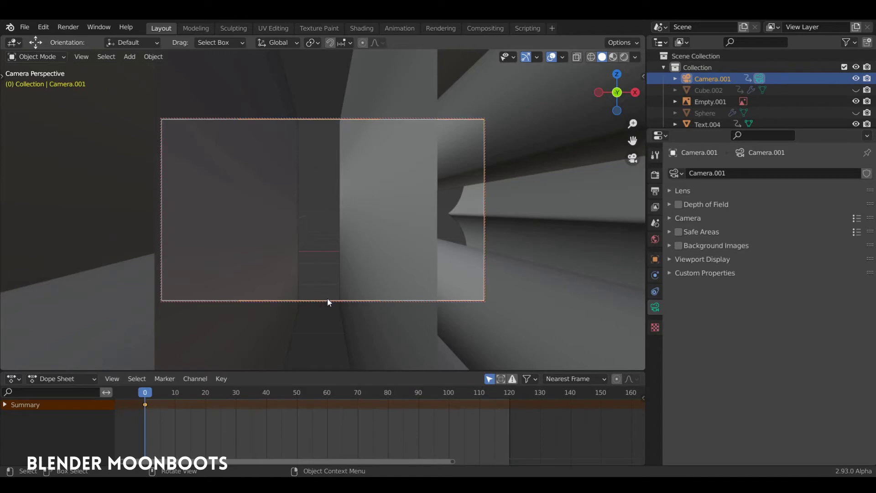
key("g")
key("z")
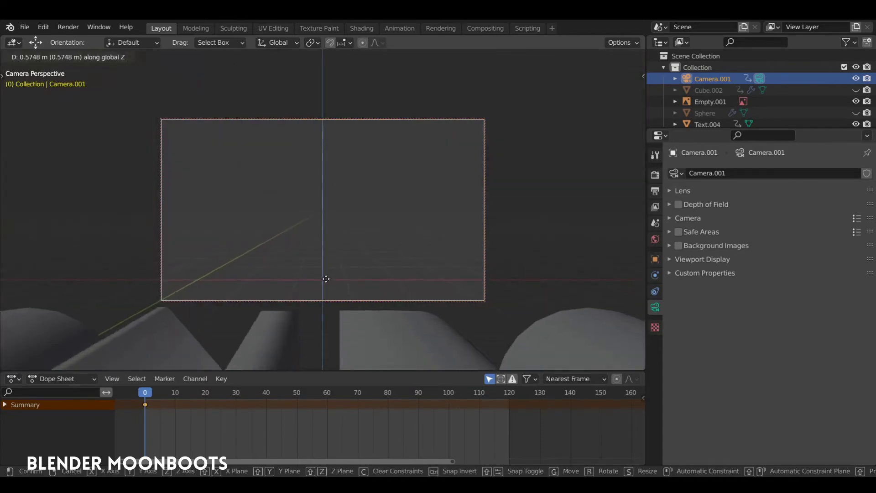
left_click(332, 239)
key("i")
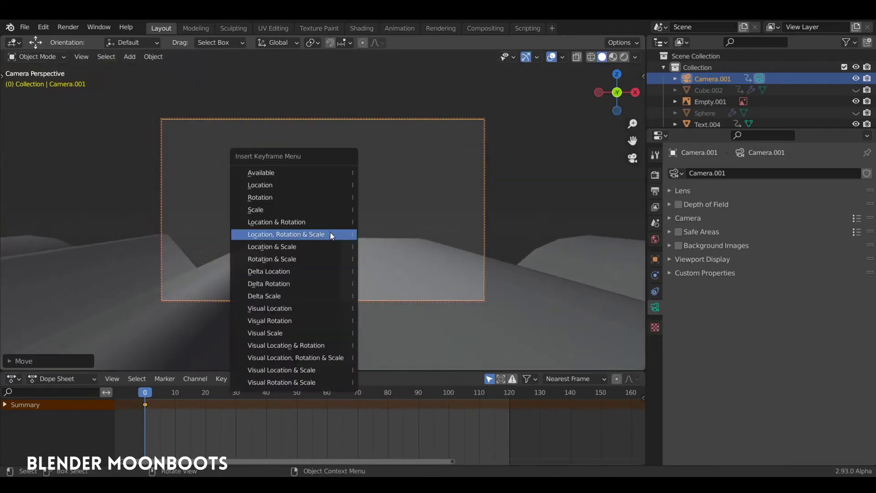
left_click(330, 231)
- Lower the camera along Z by about 0.32 m at frame 90 to centre the letters, and keyframe it
key("space")
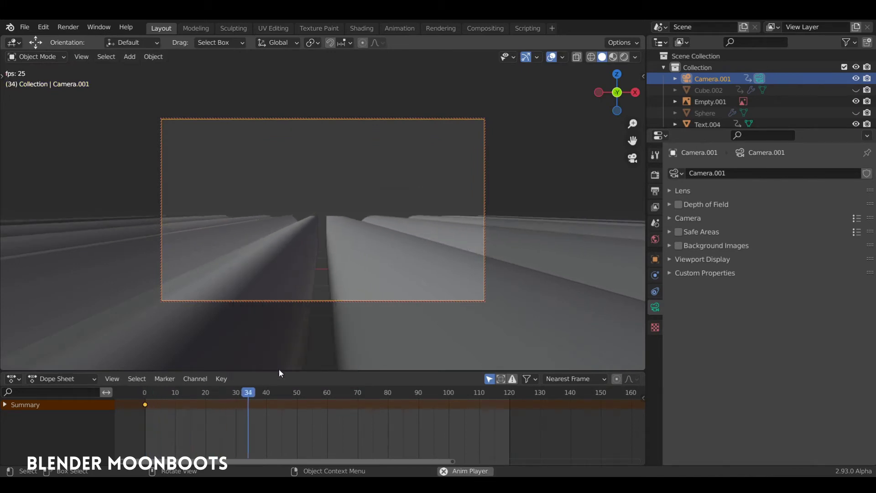
key("space")
left_click_drag(326, 393, 419, 400)
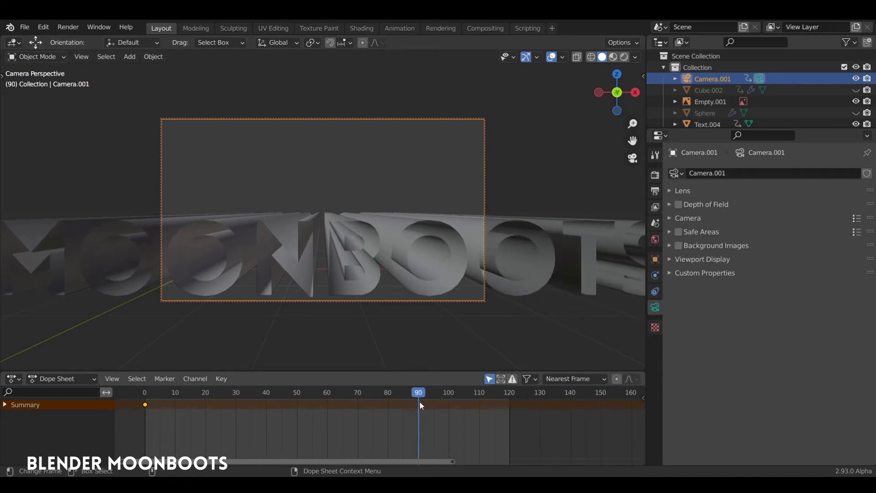
key("g")
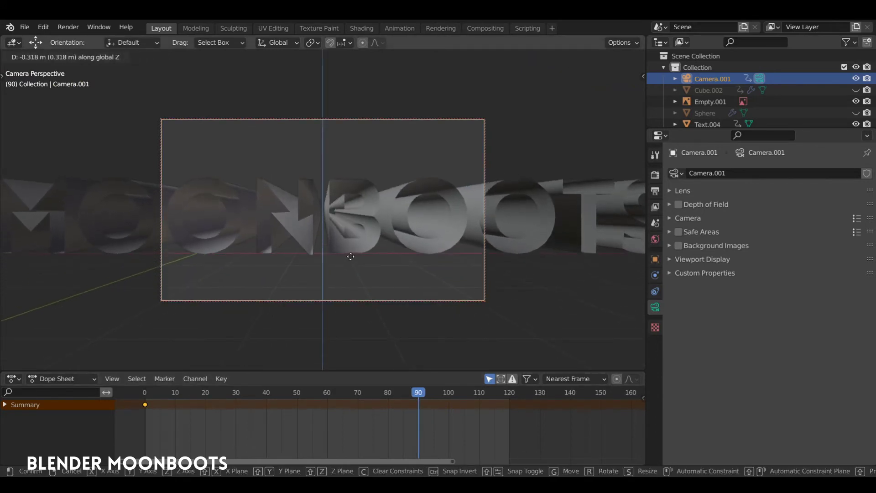
left_click(349, 257)
key("i")
left_click(360, 271)
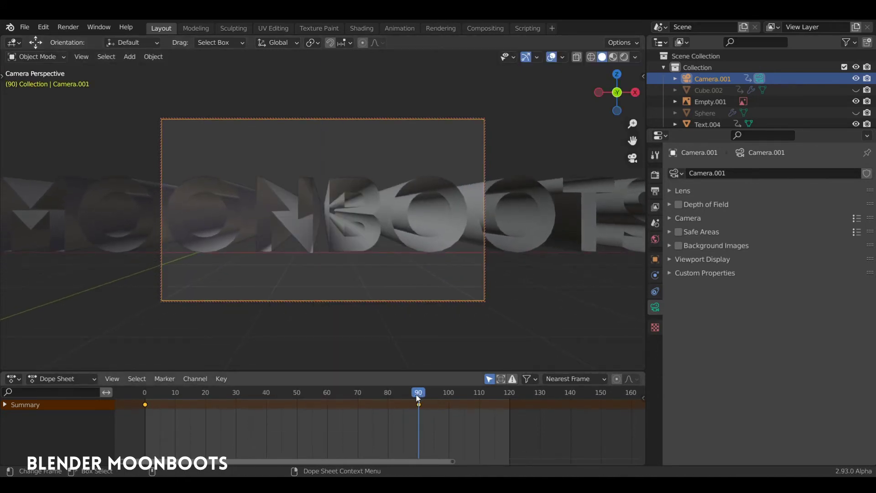
- Preview the camera move in rendered shading, set the camera keyframes' interpolation to Linear and replay the animation
key("shift+Left")
key("space")
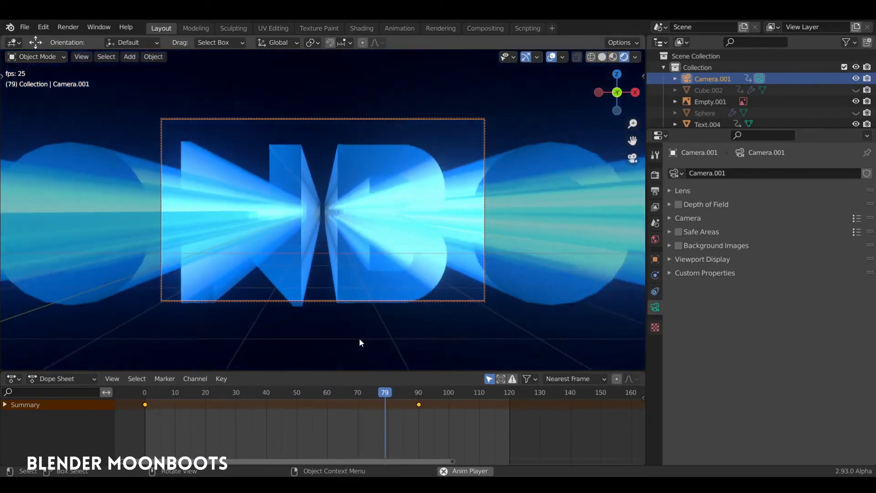
key("space")
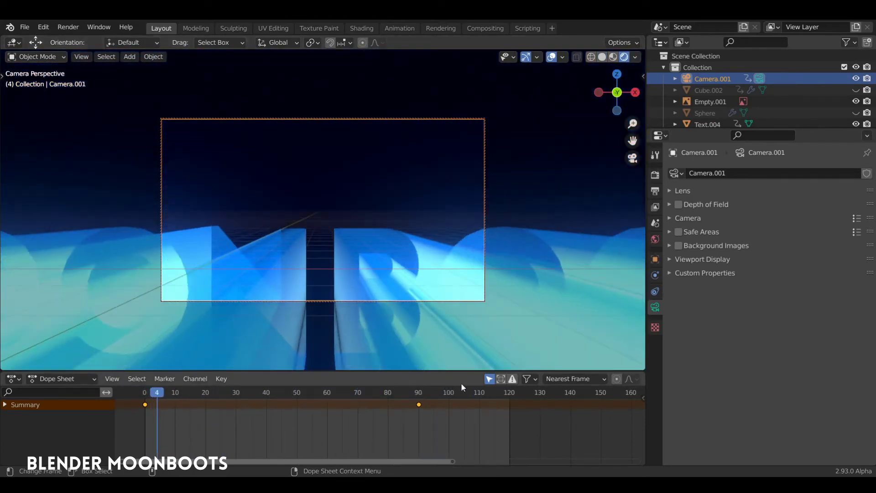
left_click_drag(402, 399, 315, 411)
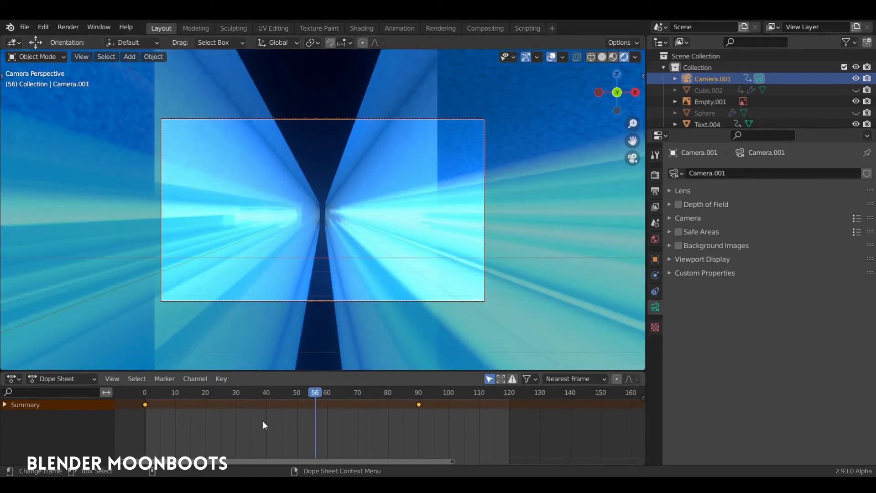
key("t")
left_click(223, 404)
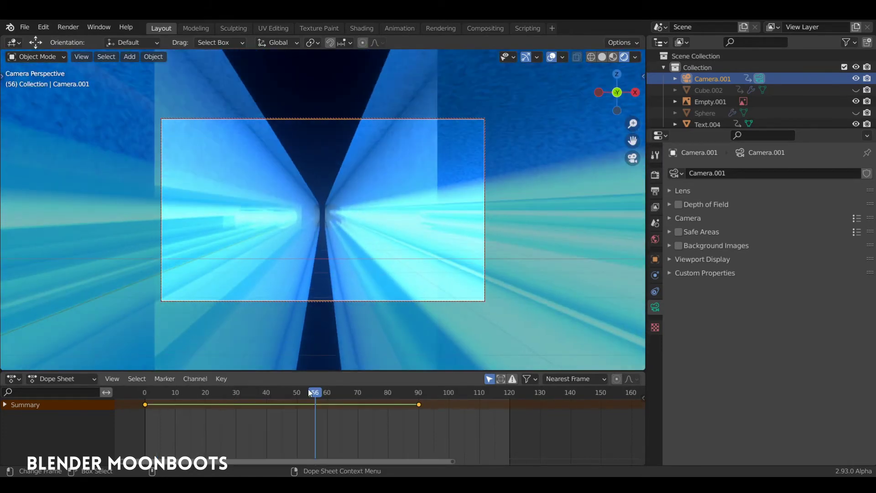
left_click_drag(309, 391, 139, 407)
key("space")
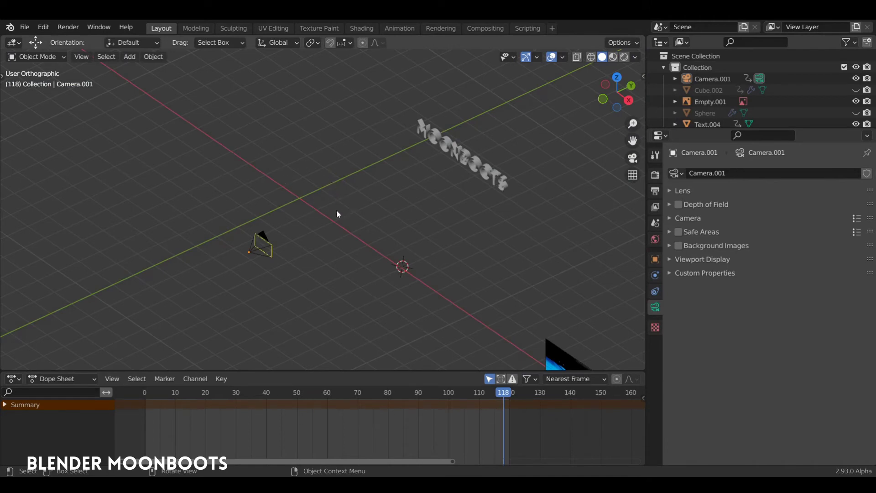
- Add a cube to the scene and give it a new material in an enlarged Shader Editor
middle_click_drag(328, 207, 356, 329)
key("shift+a")
mouse_move(407, 173)
left_click(454, 186)
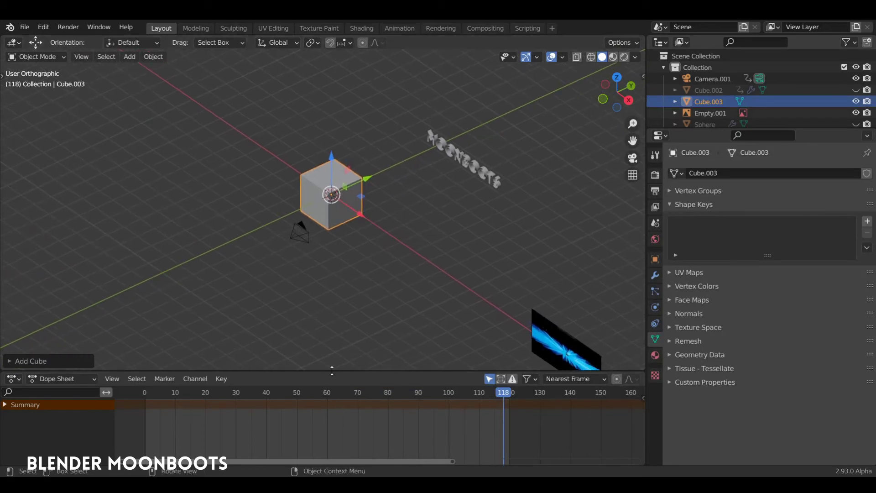
left_click_drag(331, 371, 336, 279)
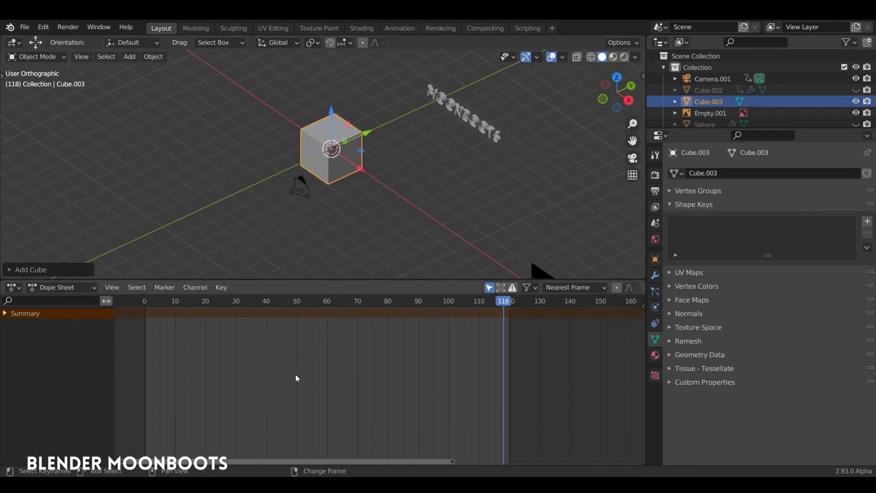
key("shift+F3")
left_click(339, 289)
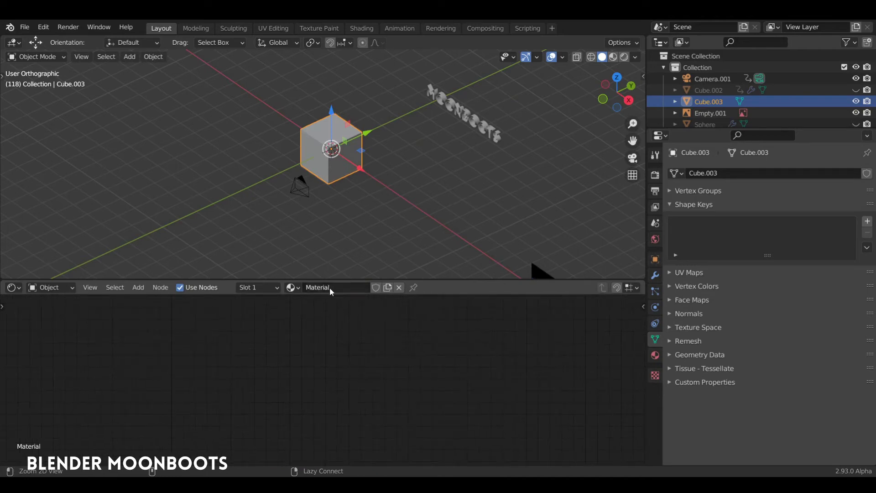
- Replace the cube's Principled BSDF with a Transparent BSDF and set its colour to pure white
left_click_drag(366, 360, 366, 283, "alt")
left_click_drag(365, 366, 378, 284, "alt")
left_click(275, 358)
key("shift+s")
mouse_move(275, 357)
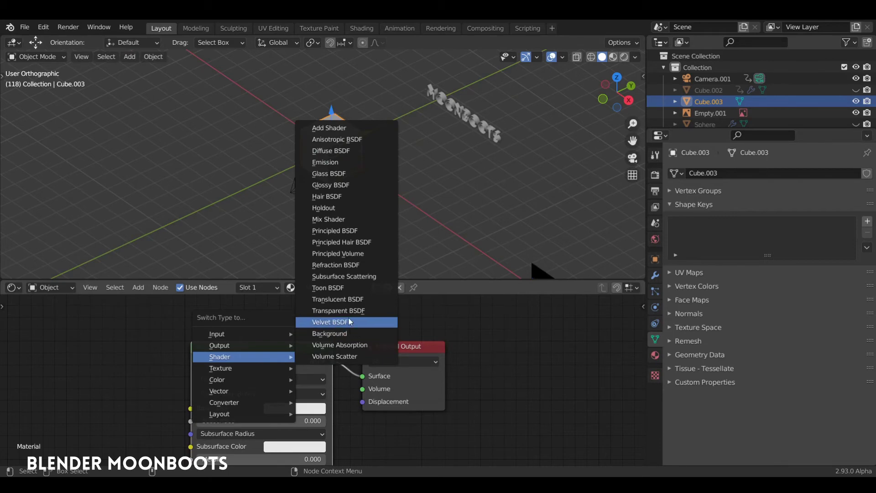
left_click(326, 312)
left_click_drag(258, 351, 297, 375)
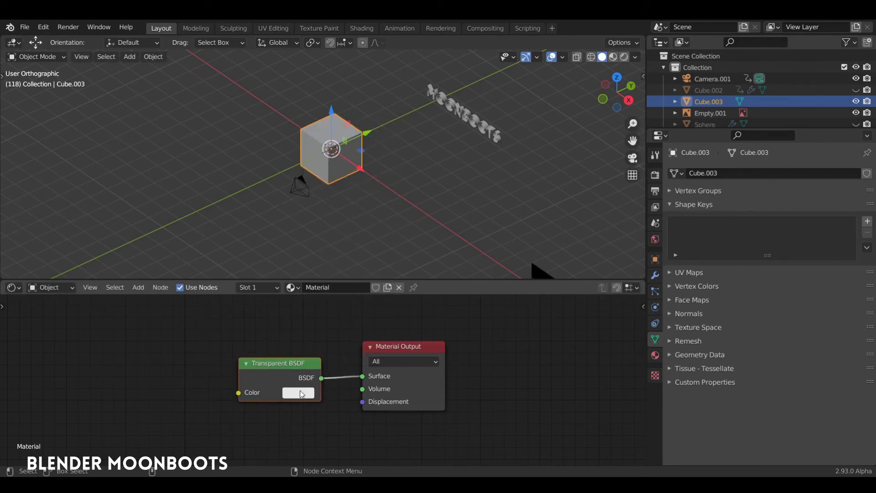
left_click(301, 394)
left_click_drag(386, 234, 386, 225)
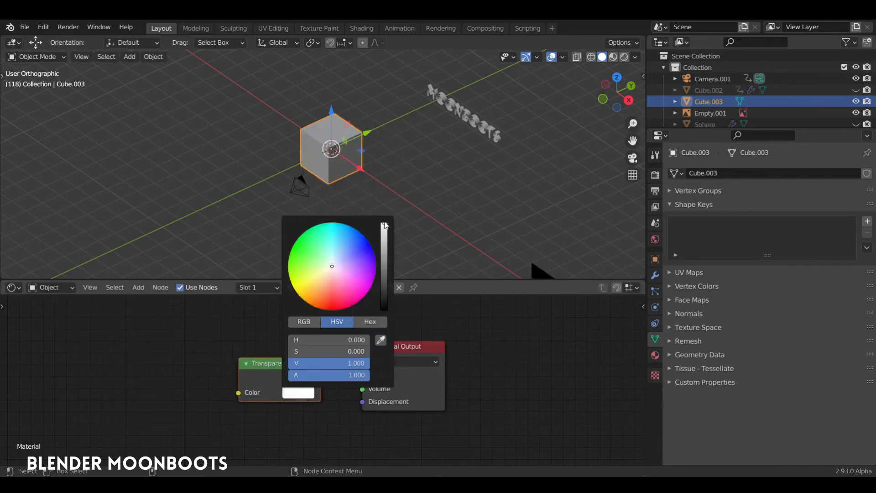
mouse_move(269, 363)
left_mouse_down()
mouse_move(284, 364)
mouse_move(280, 356)
left_mouse_up()
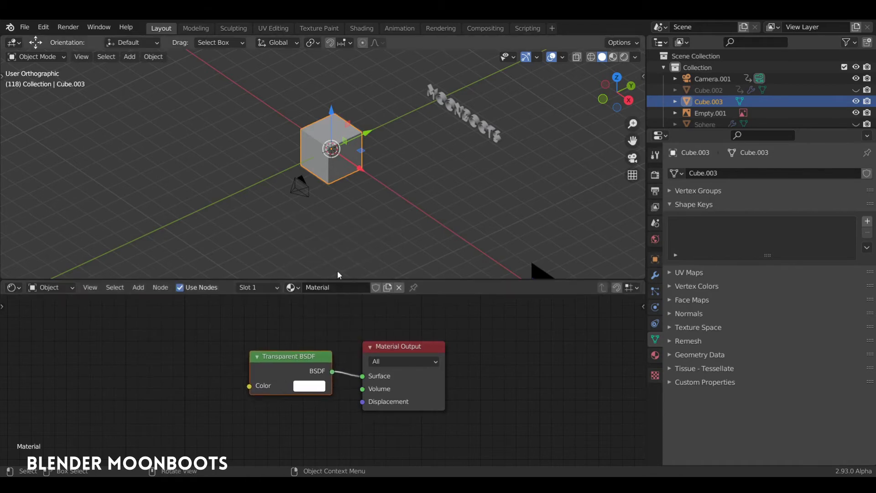
- Scale up the whole cube mesh in Edit Mode with X-ray on
key("Tab")
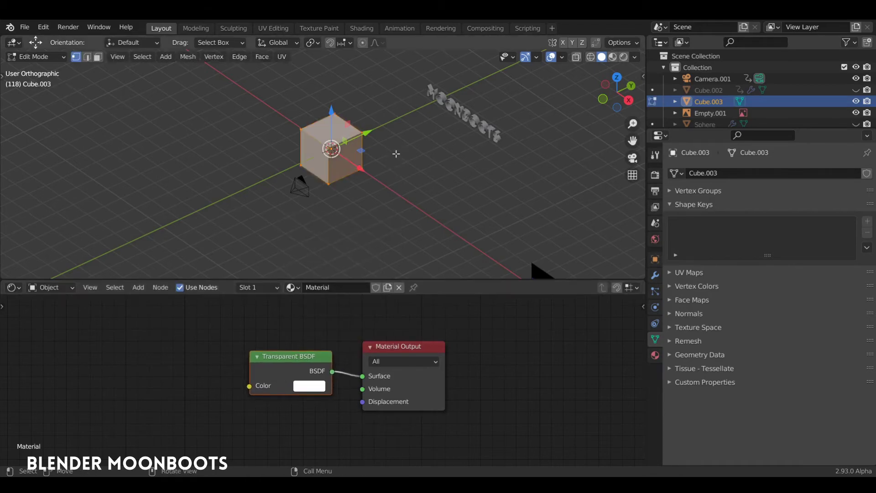
key("alt+z")
middle_click_drag(395, 154, 355, 168, "shift")
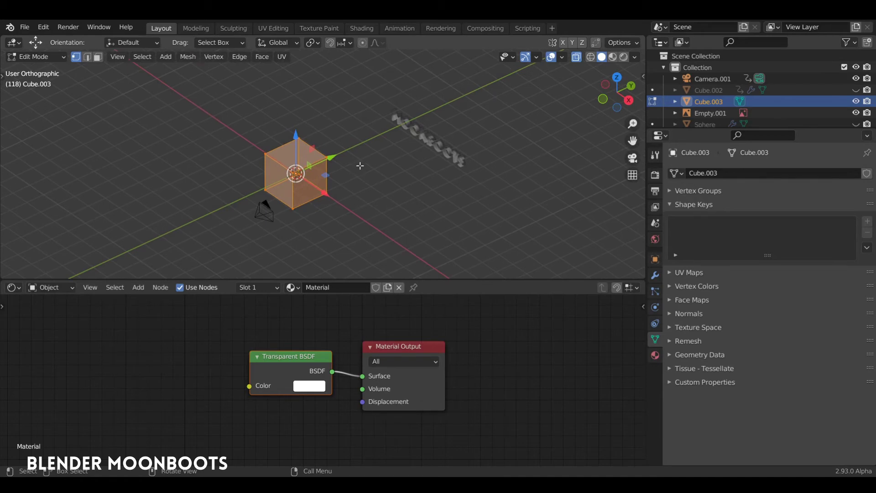
key("s")
left_click(518, 188)
middle_click_drag(518, 187, 423, 208)
- Move the enlarged cube mesh so it surrounds the camera, centring it on the camera in front view
left_click_drag(336, 173, 304, 177)
middle_click_drag(345, 169, 332, 154)
left_click_drag(315, 173, 364, 173)
key("KP_1")
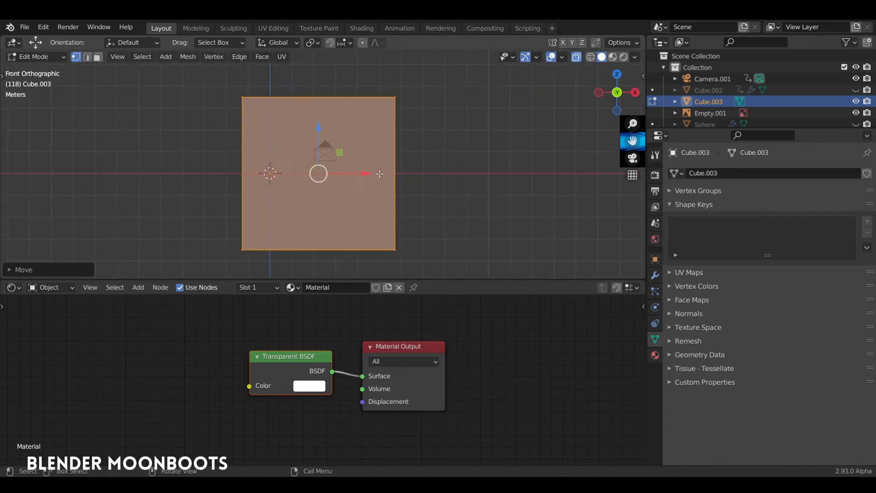
key("g")
left_click(352, 156)
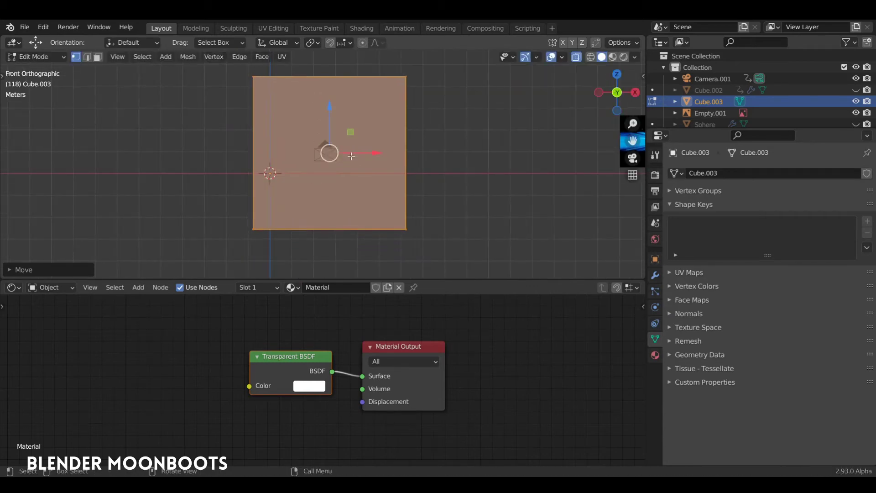
- Extend the box's far end along Y until it encloses the text, and return to Object Mode
key("KP_3")
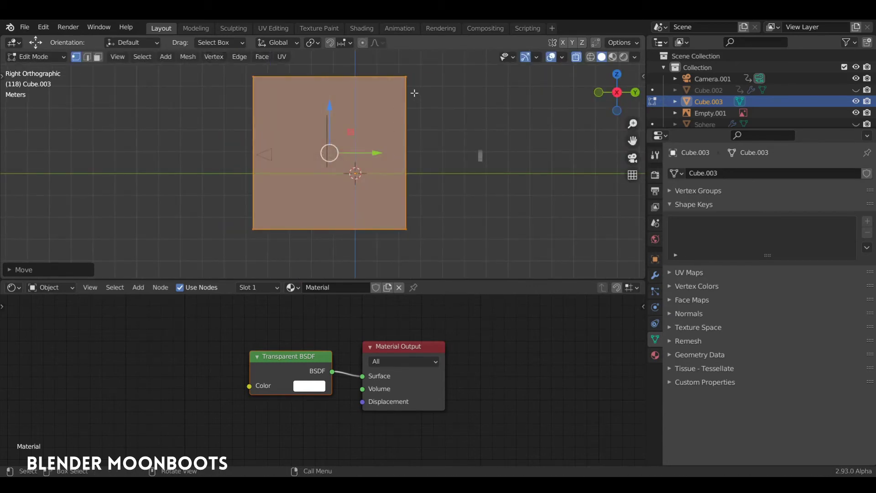
middle_click_drag(415, 62, 450, 154)
left_click_drag(451, 153, 619, 176)
middle_click_drag(501, 193, 347, 188)
key("Tab")
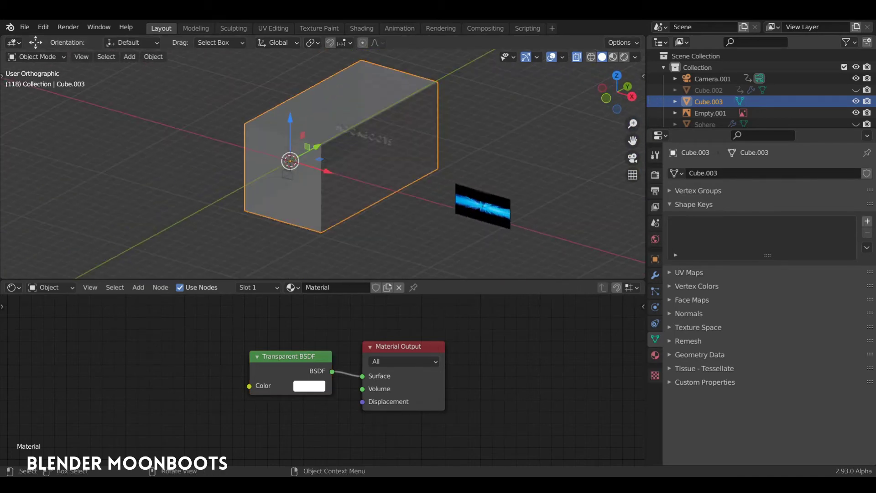
- Place the 3D cursor beside the box and add a UV sphere there with 16 segments, 8 rings and 1 m radius
left_click(421, 195)
middle_click_drag(421, 194, 396, 171)
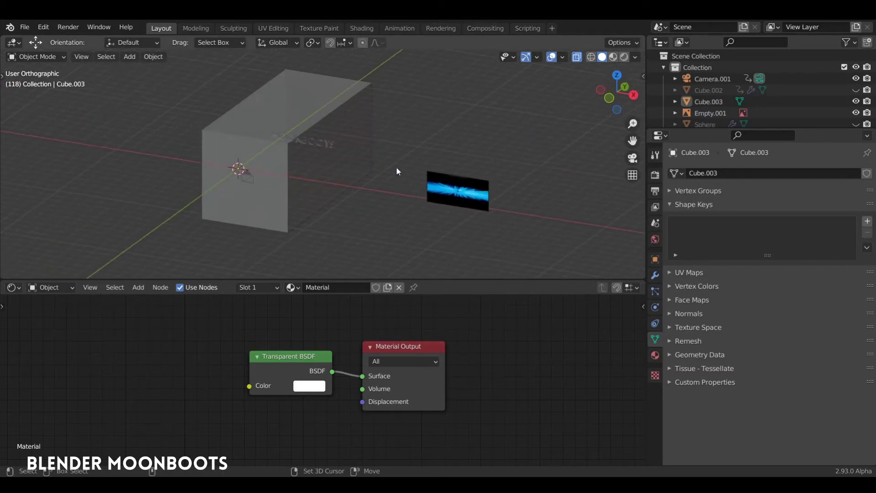
key("shift+a")
mouse_move(404, 166)
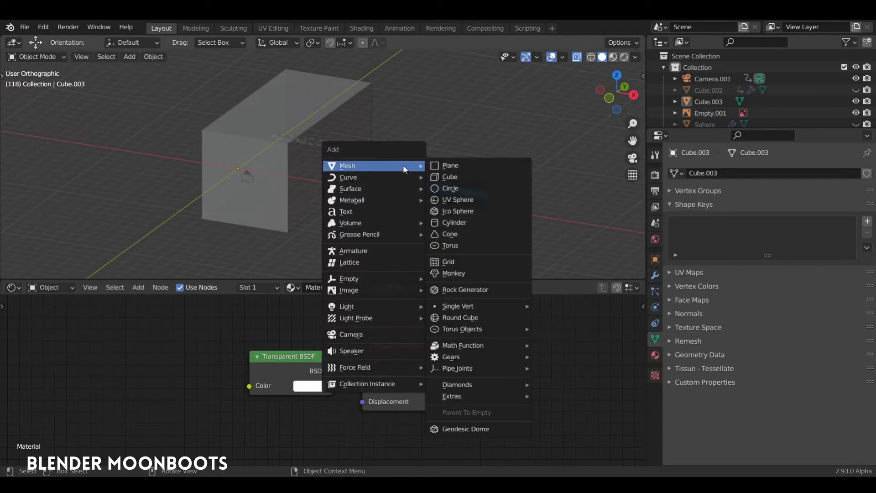
left_click(458, 203)
left_click(67, 269)
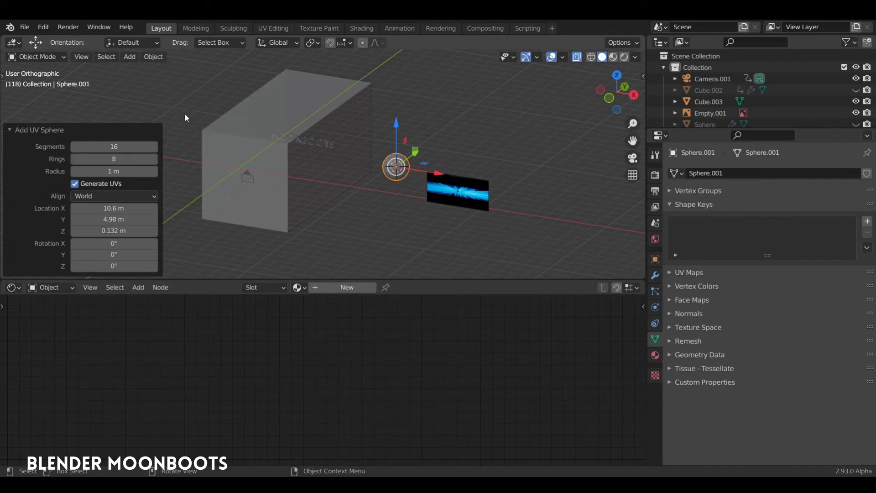
- Shade the sphere smooth and give it a level 1 subdivision
left_click(398, 165)
middle_click_drag(425, 149, 408, 165)
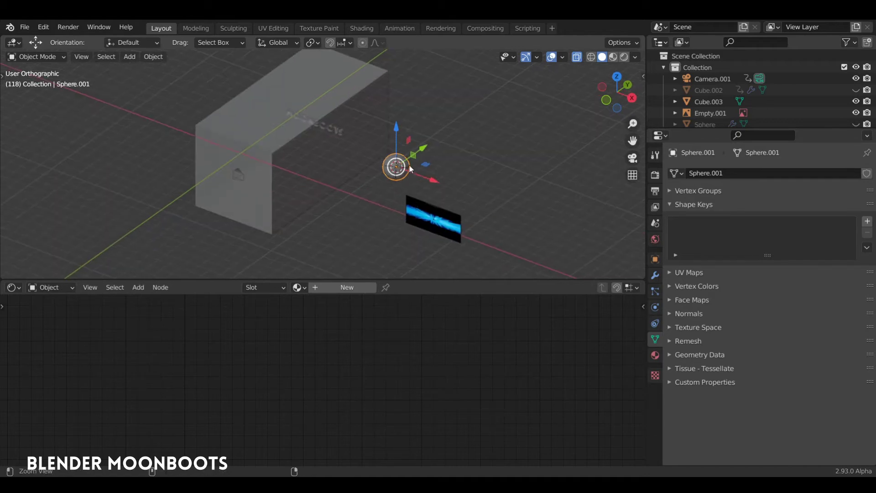
scroll(383, 165, "up", 5)
middle_click_drag(511, 161, 422, 168, "shift")
right_click(399, 159)
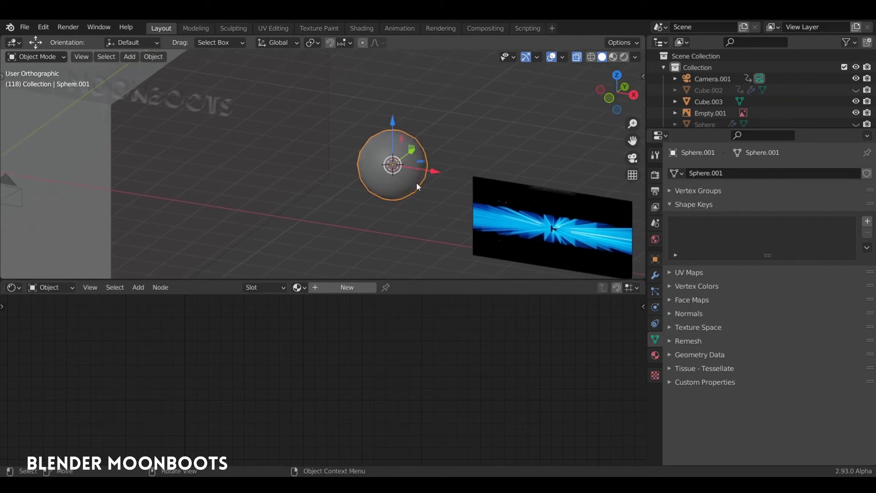
key("ctrl+1")
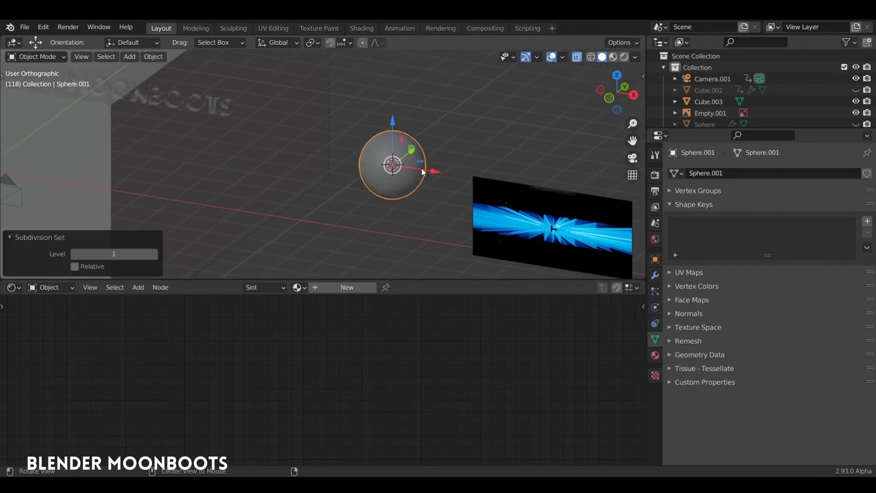
middle_click_drag(431, 166, 425, 177)
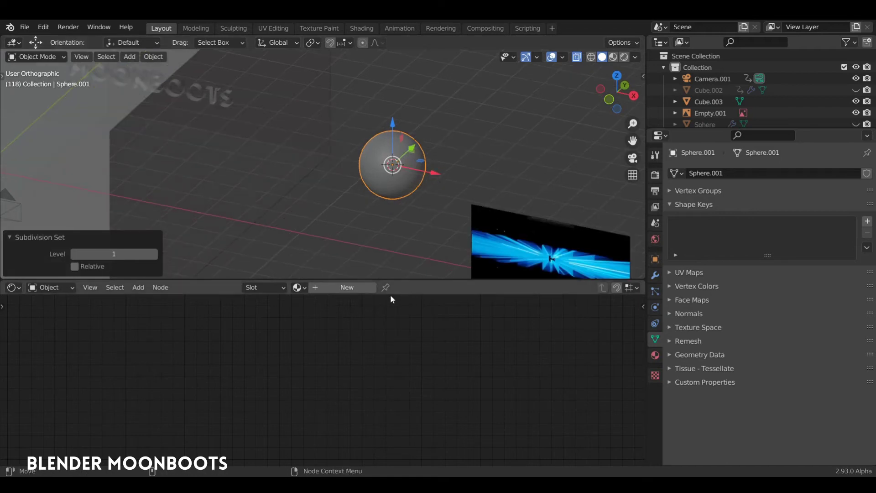
- Create a new material for the sphere and display the viewport in rendered shading
left_click(351, 287)
key("z")
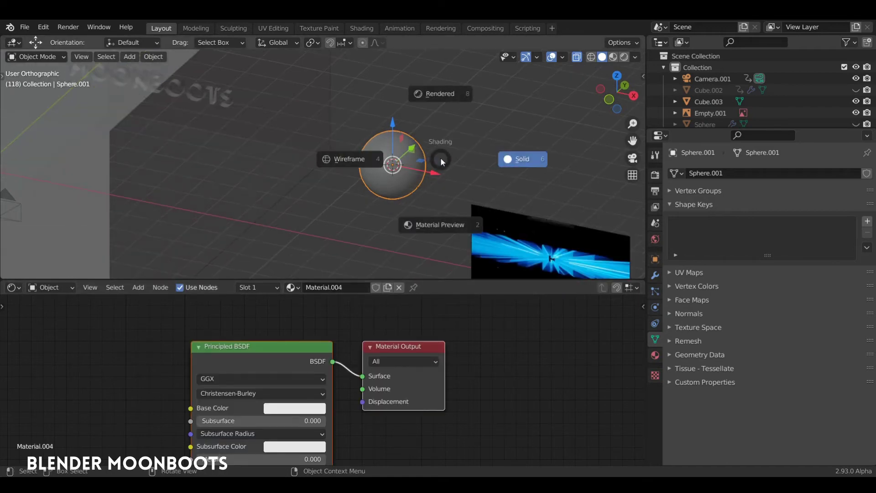
left_click(439, 94)
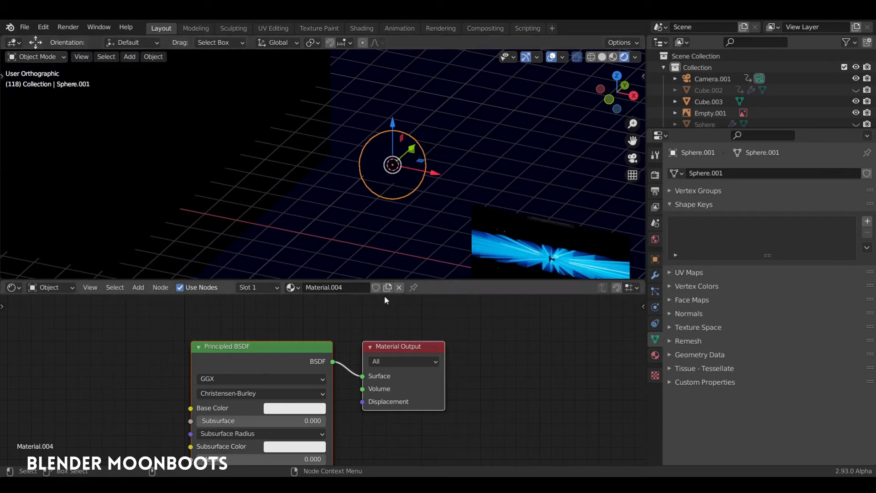
- Space out the sphere material's nodes and switch the Principled BSDF to an Emission shader
left_click_drag(300, 348, 235, 346)
left_click_drag(348, 346, 486, 332)
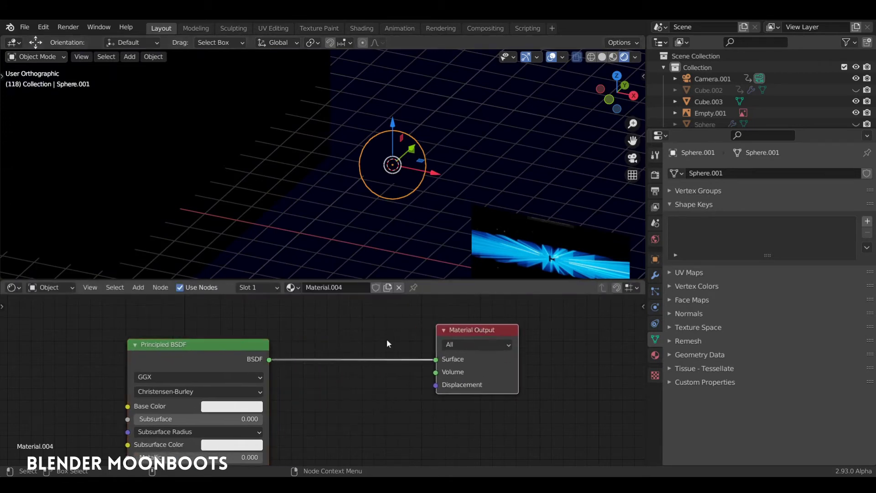
left_click_drag(225, 342, 207, 333)
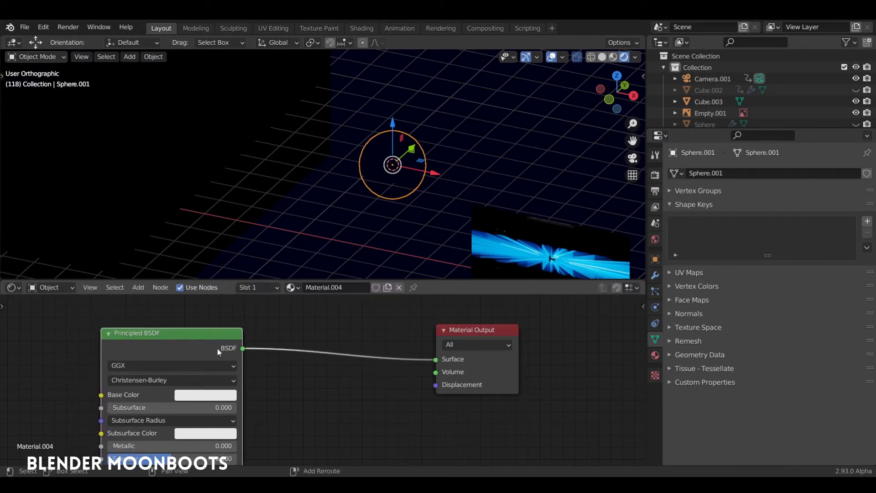
key("shift+s")
mouse_move(204, 358)
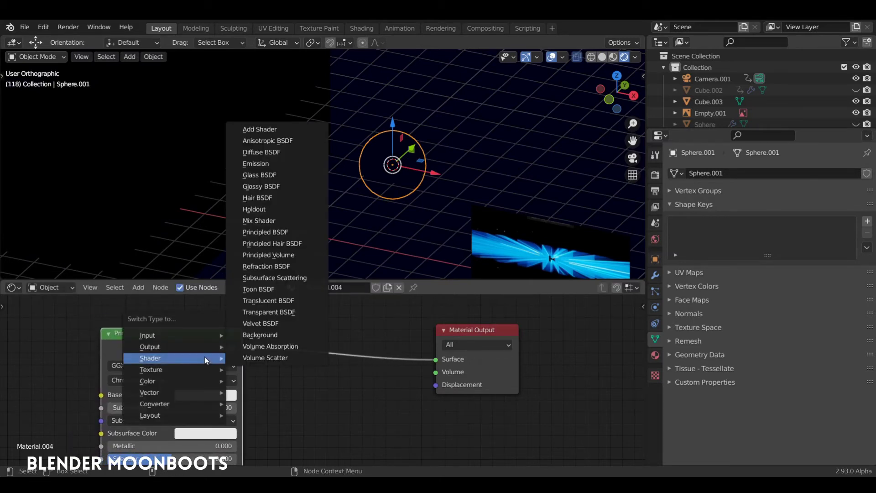
left_click(262, 164)
- Duplicate the Emission node below the original, switch the copy to a Transparent BSDF and set its color to pure white
left_click_drag(137, 331, 247, 331)
key("shift+d")
left_click(244, 406)
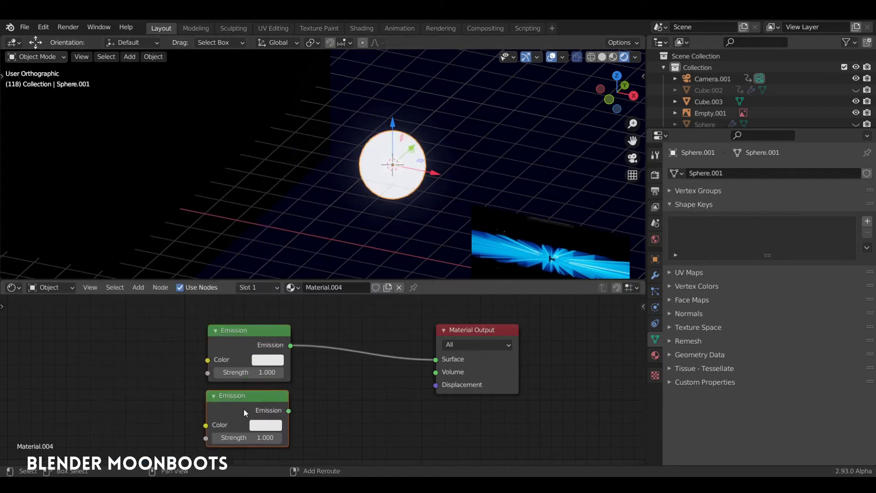
key("shift+s")
mouse_move(243, 410)
left_click(328, 360)
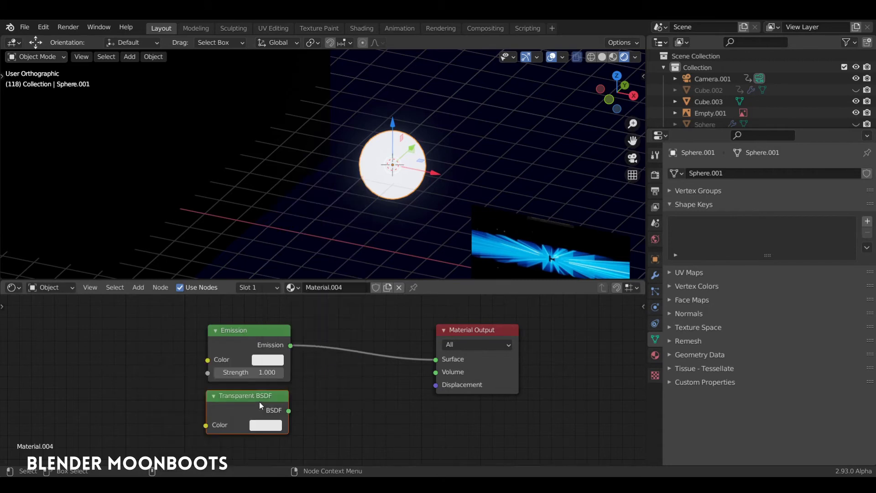
left_click(268, 424)
left_click_drag(351, 269, 344, 238)
- Insert a Mix Shader before the Material Output, combining the Emission and Transparent BSDF shaders
key("shift+a")
mouse_move(351, 382)
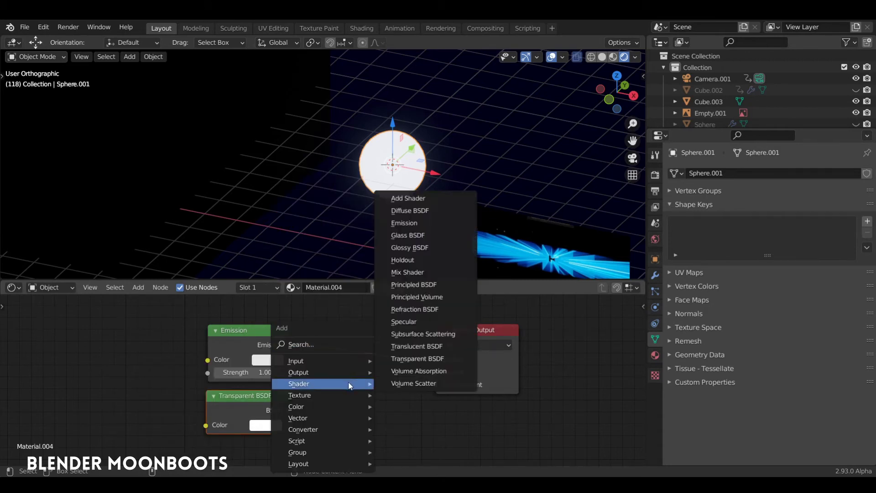
left_click(416, 274)
left_click(341, 312)
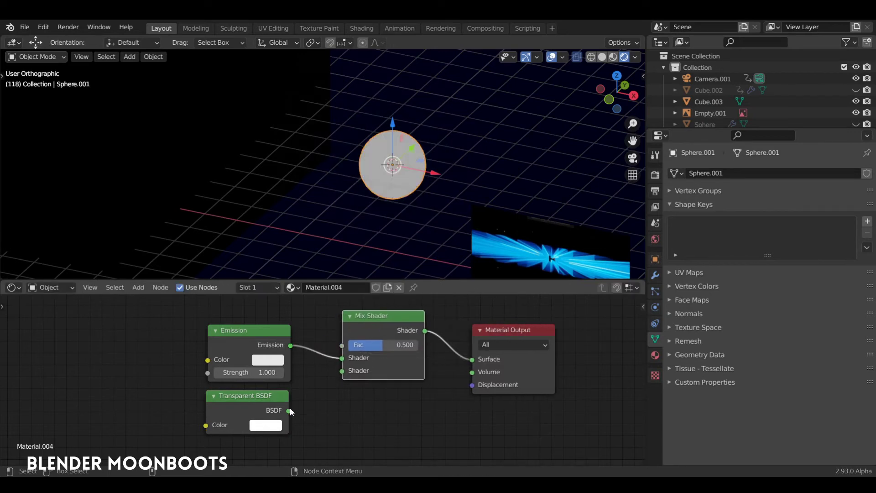
left_click_drag(288, 411, 342, 371)
middle_click_drag(376, 390, 385, 413)
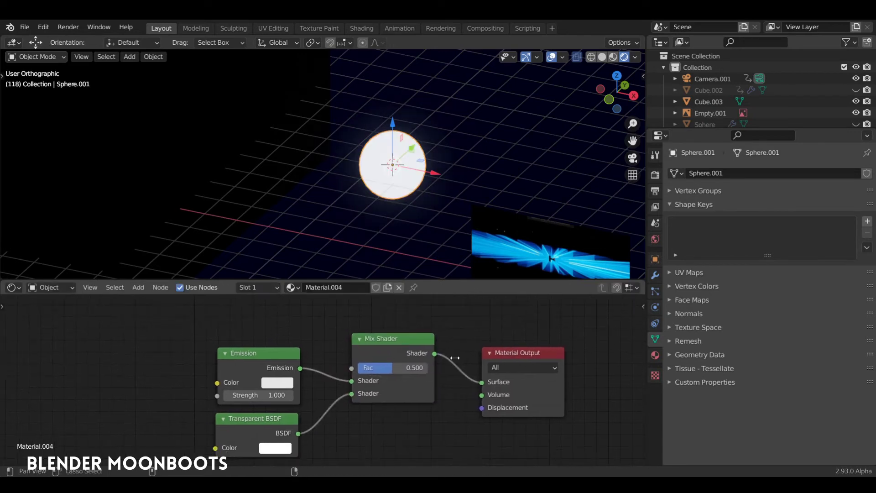
- Set the sphere material's blend mode to Alpha Blend and its shadow mode to None
left_click(655, 355)
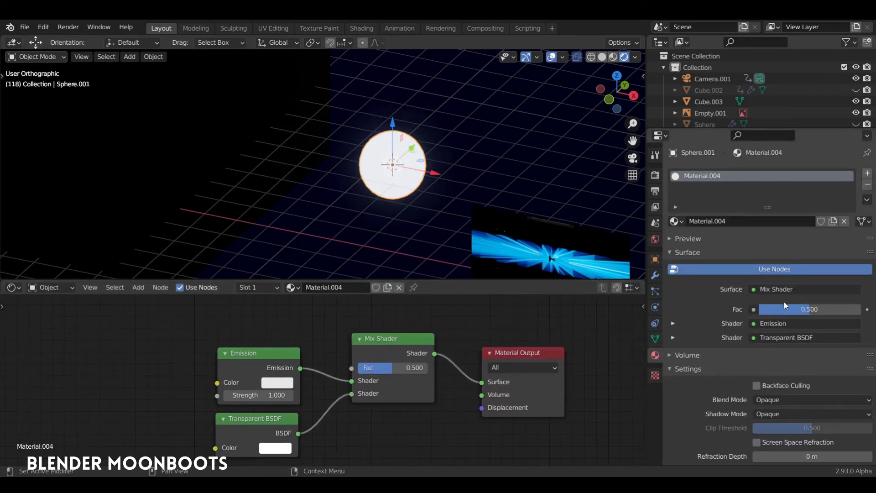
left_click(780, 399)
left_click(785, 450)
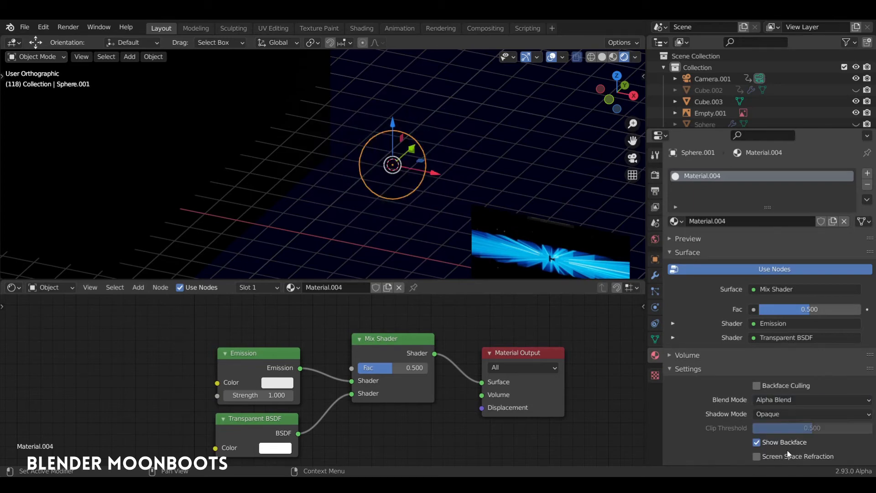
left_click(779, 414)
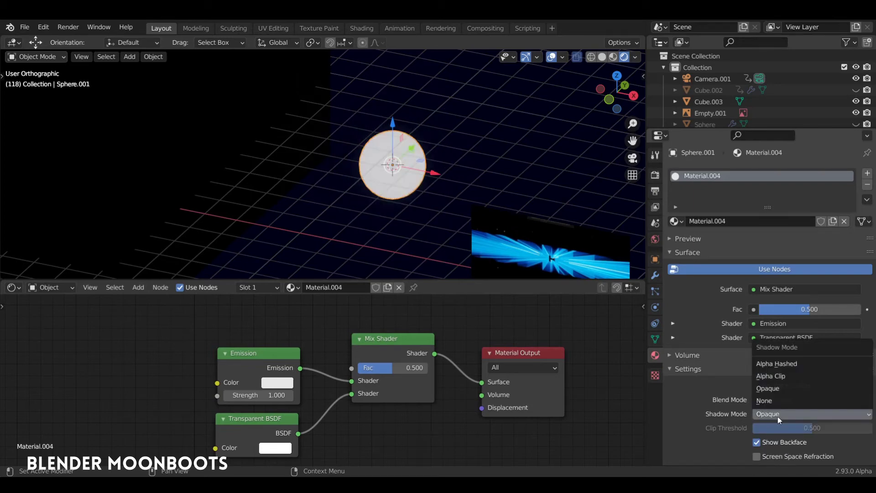
left_click(778, 390)
- Add a Layer Weight node and connect its Facing output to the Mix Shader's factor
left_click_drag(283, 362, 210, 395)
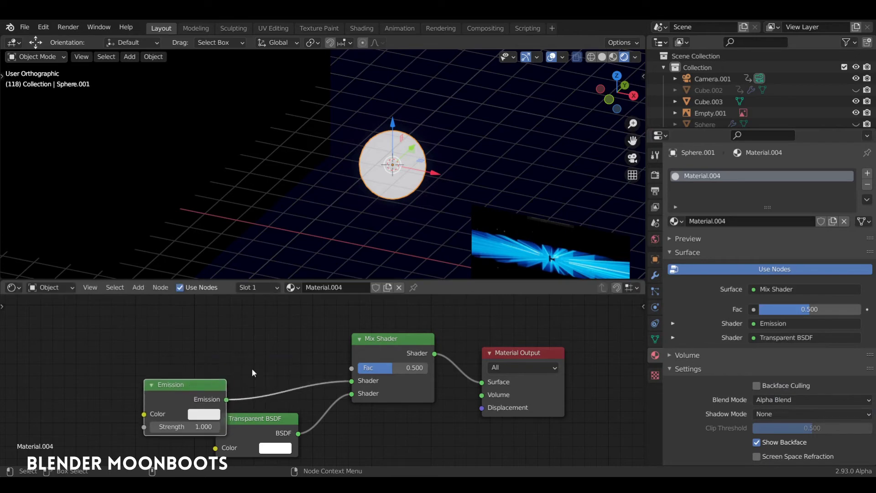
mouse_move(391, 372)
left_mouse_down()
mouse_move(412, 372)
mouse_move(388, 368)
left_mouse_up()
middle_click_drag(448, 325, 566, 391)
key("shift+a")
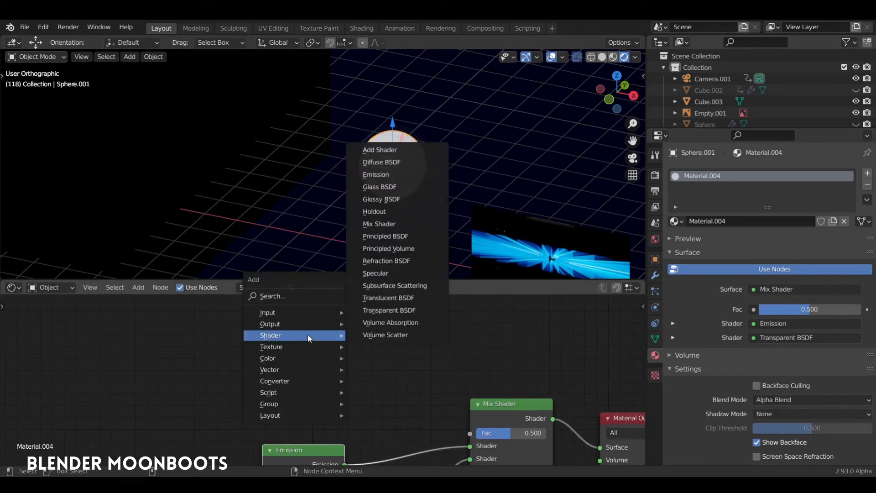
mouse_move(280, 314)
left_click(402, 177)
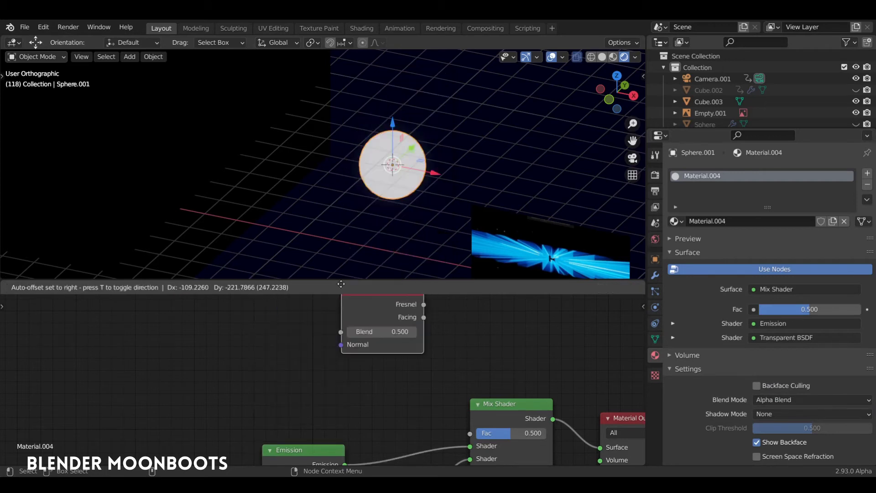
left_click(295, 336)
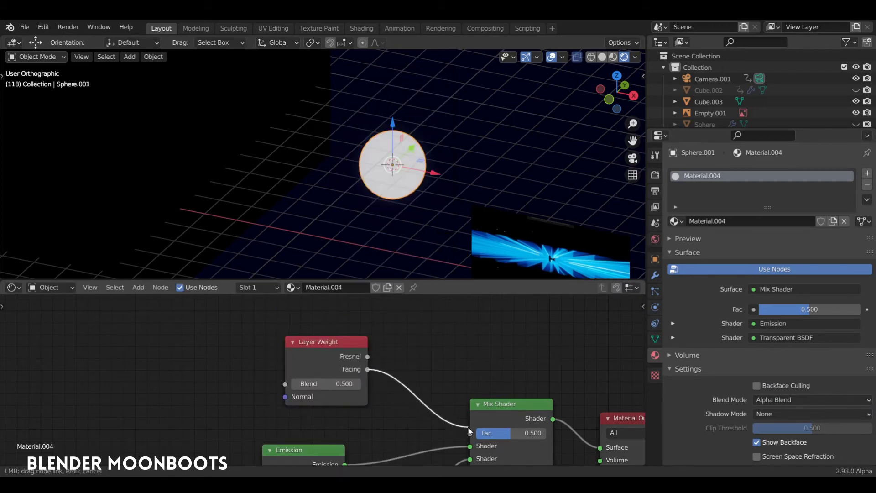
left_click_drag(468, 431, 470, 433)
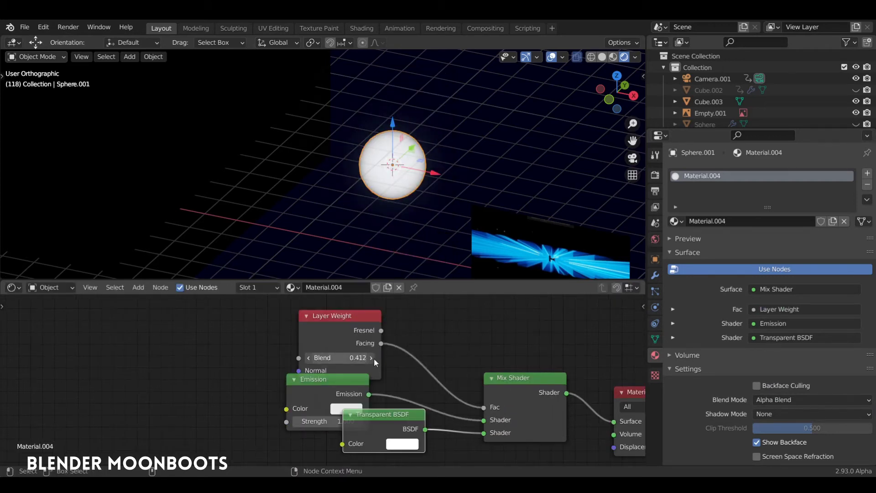
- Set the Layer Weight blend to about 0.908 so the sphere's edges fade softly, and clear the object selection
mouse_move(374, 359)
left_mouse_down()
mouse_move(502, 348)
mouse_move(492, 353)
left_mouse_up()
left_click_drag(494, 352, 490, 352)
key("a")
key("a")
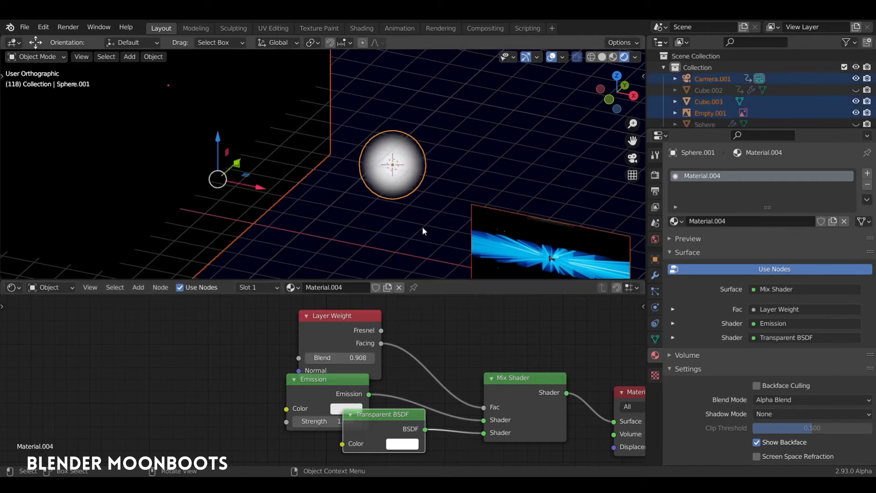
- Set the box material's blend mode to Alpha Blend and its shadow mode to None
left_click(264, 137)
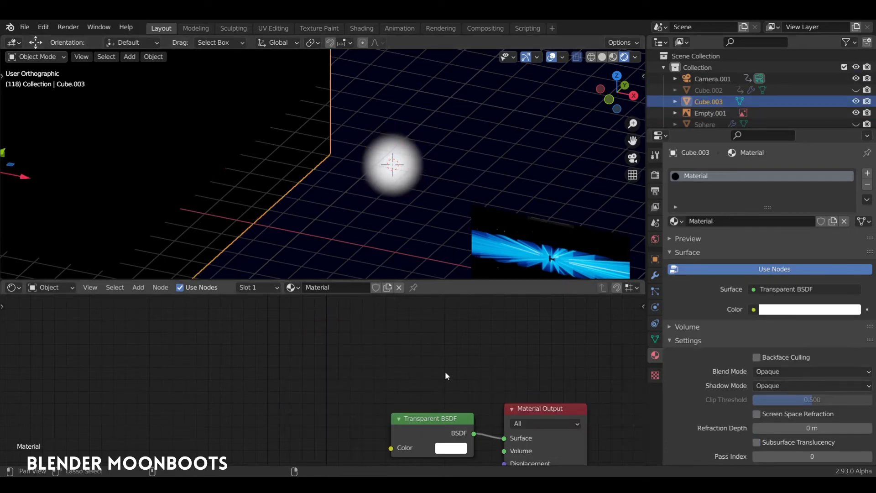
middle_click_drag(445, 374, 381, 311)
left_click(770, 371)
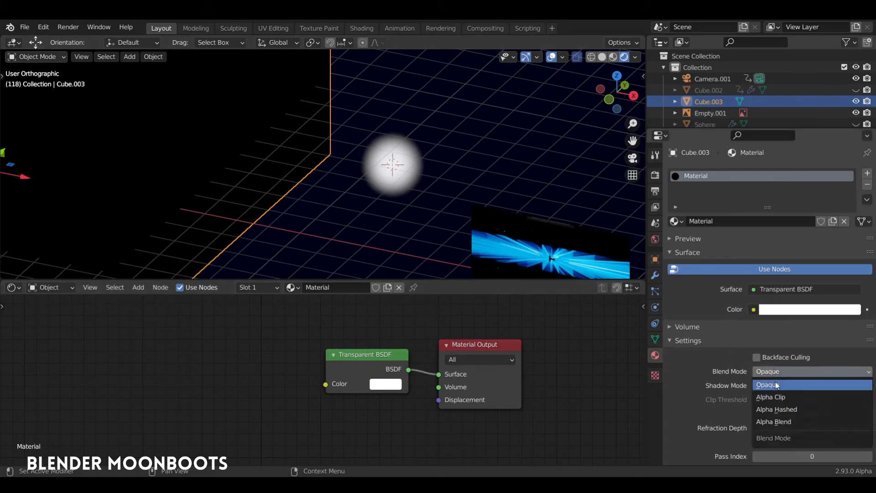
left_click(786, 421)
left_click(781, 385)
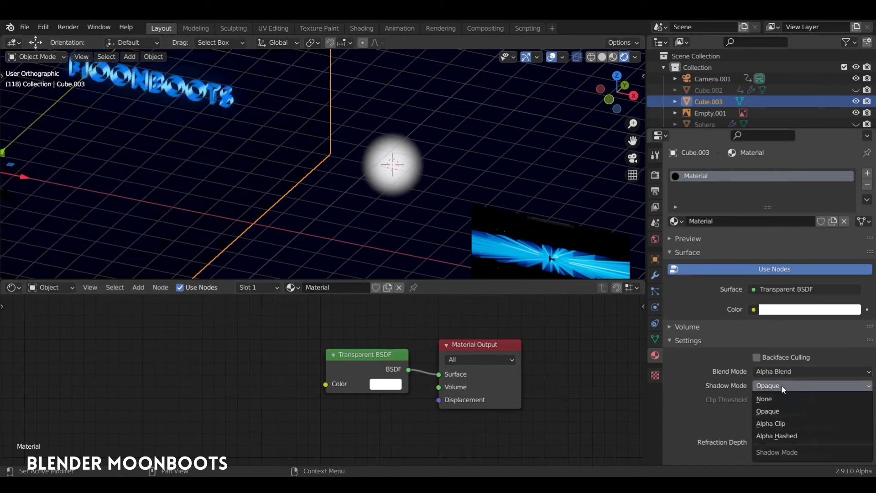
left_click(768, 393)
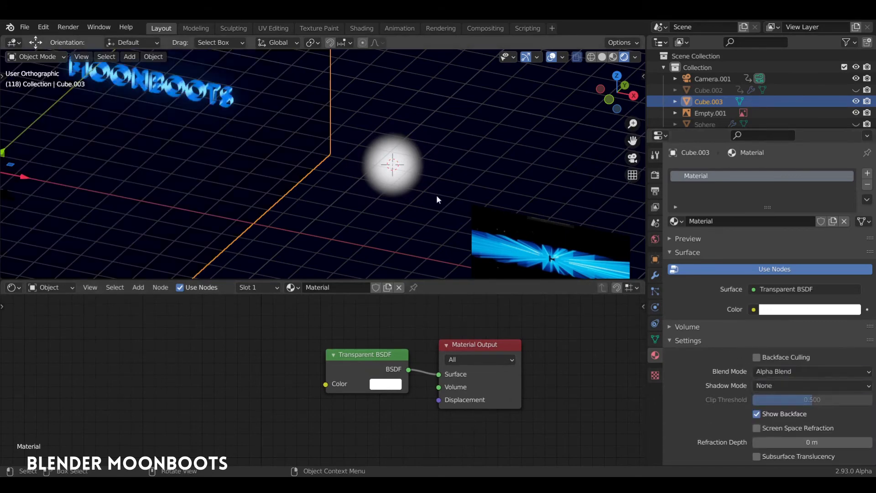
- Add a Hair particle system to the box and save the file
mouse_move(436, 197)
middle_mouse_down()
mouse_move(411, 195)
mouse_move(419, 172)
mouse_move(421, 193)
middle_mouse_up()
scroll(422, 193, "down", 2)
left_click(655, 292)
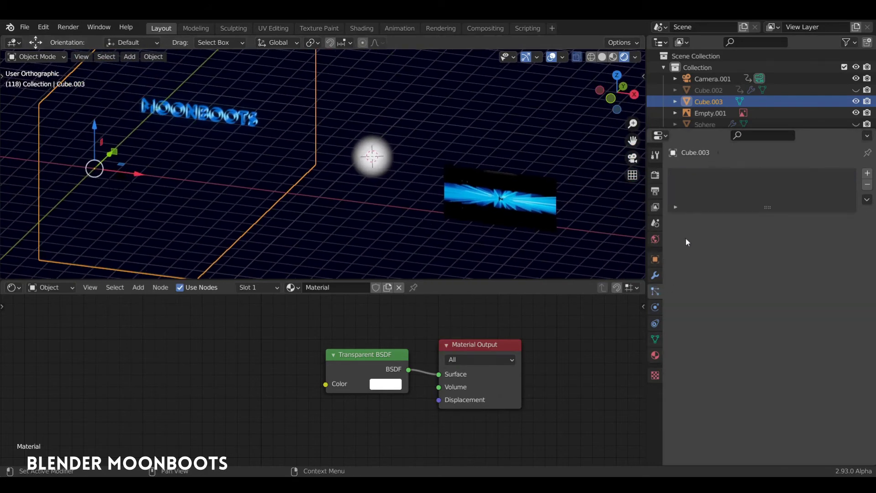
left_click(868, 174)
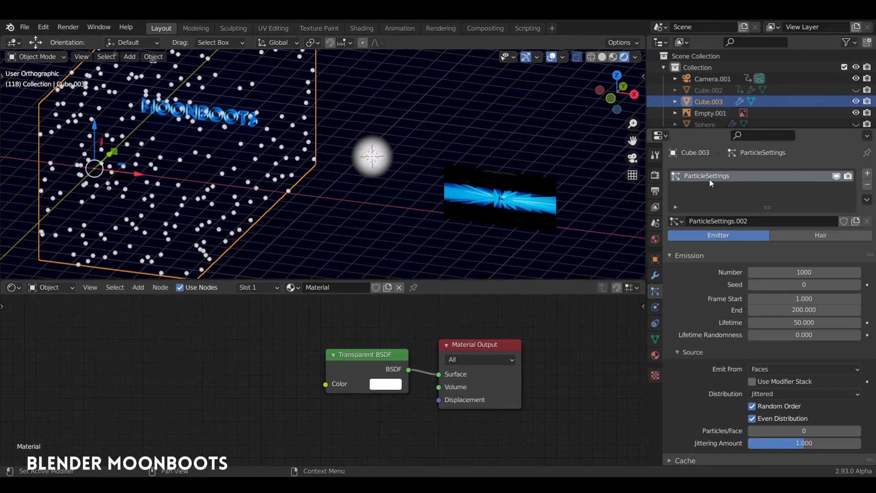
left_click(799, 234)
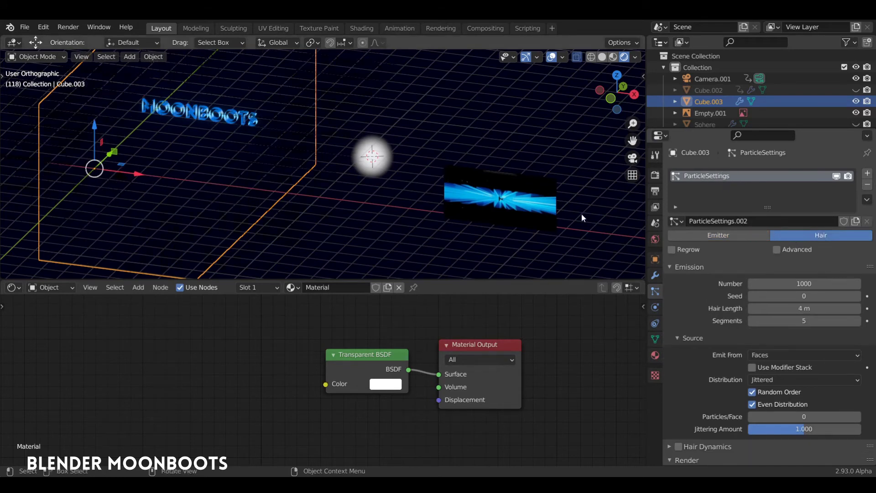
key("ctrl+s")
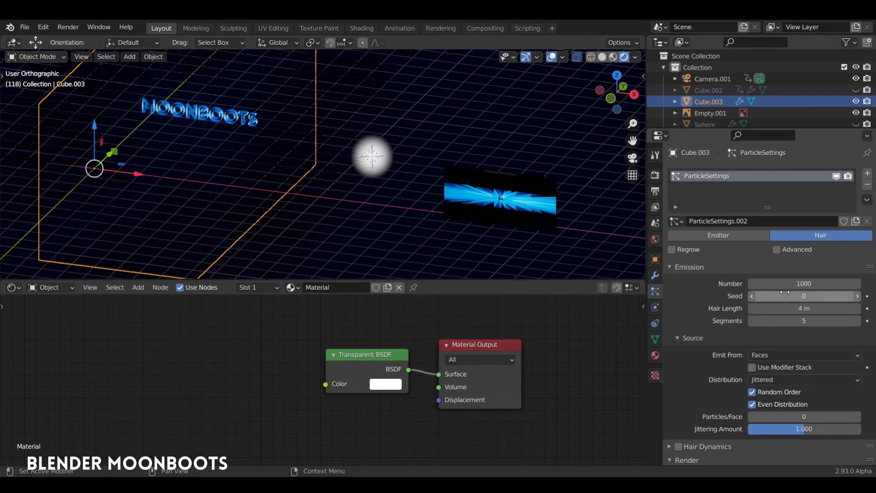
- Set the box's hair particles to emit from Volume
scroll(771, 315, "down", 3)
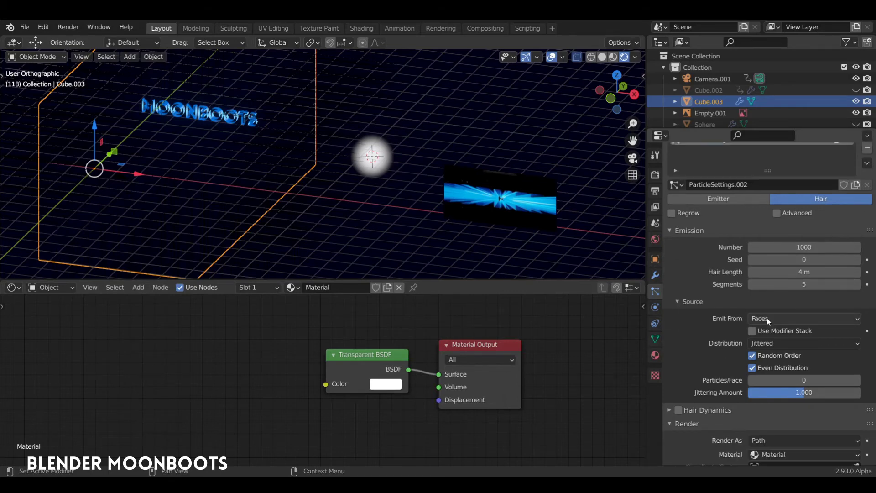
left_click(769, 301)
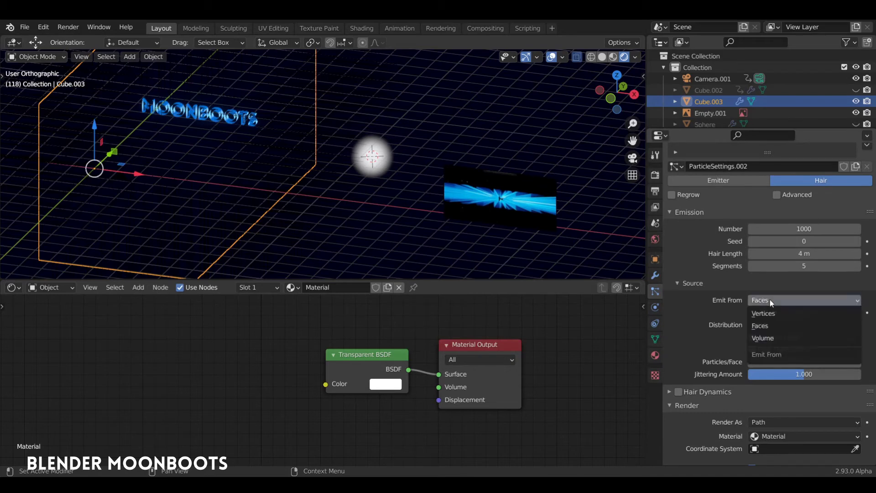
left_click(775, 338)
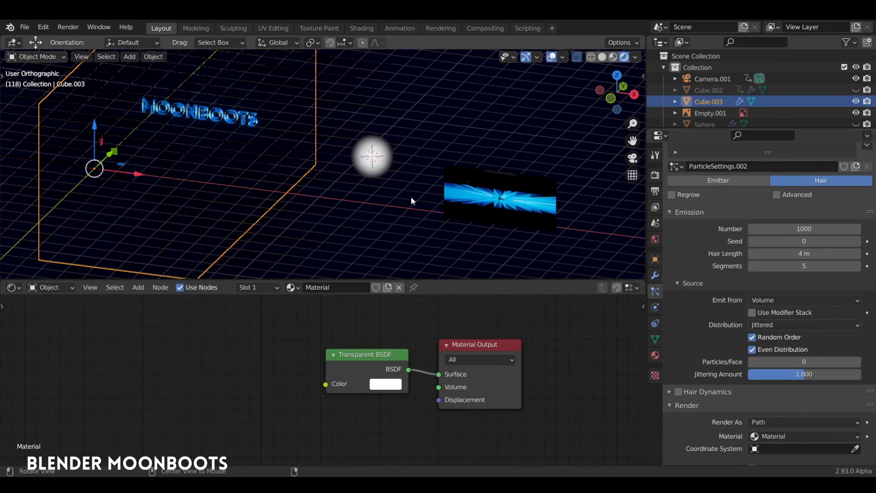
left_click_drag(411, 198, 443, 168, "alt")
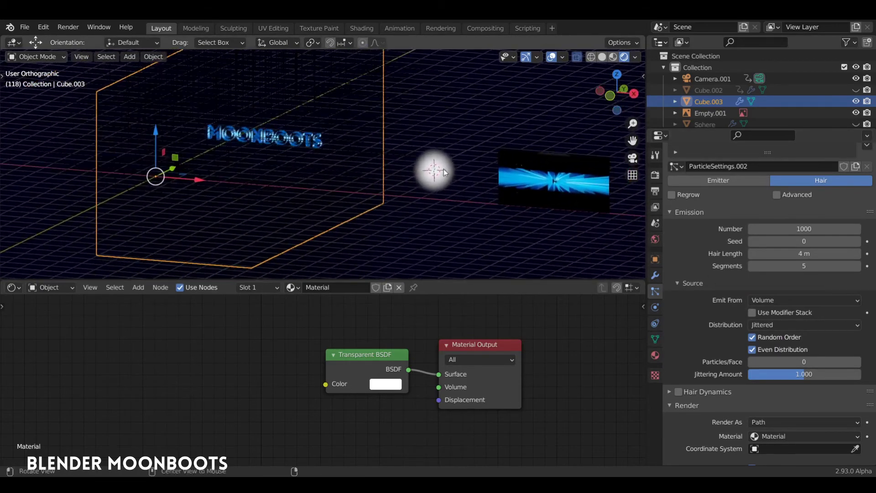
mouse_move(334, 153)
left_mouse_down("alt")
mouse_move(319, 160)
mouse_move(326, 161)
left_mouse_up("alt")
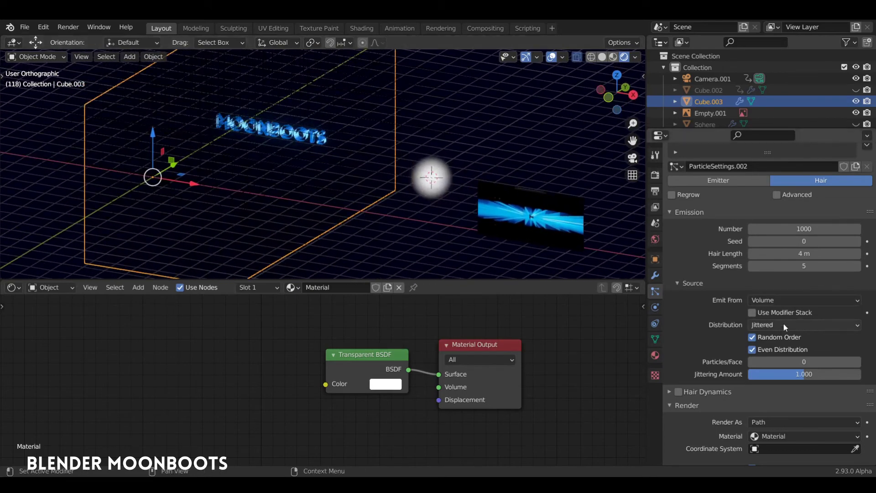
- Render the box's particles as an object, using the soft glowing sphere as the instance object
scroll(724, 337, "down", 5)
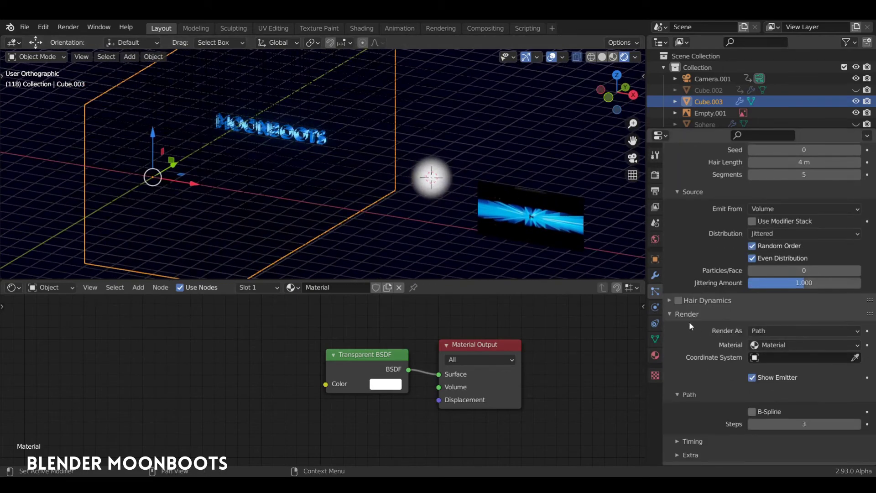
scroll(730, 320, "down", 2)
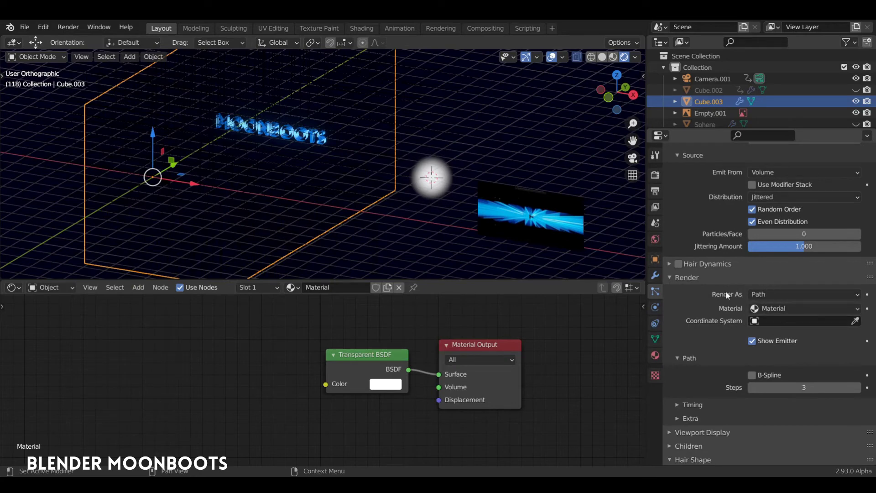
left_click(774, 294)
left_click(779, 333)
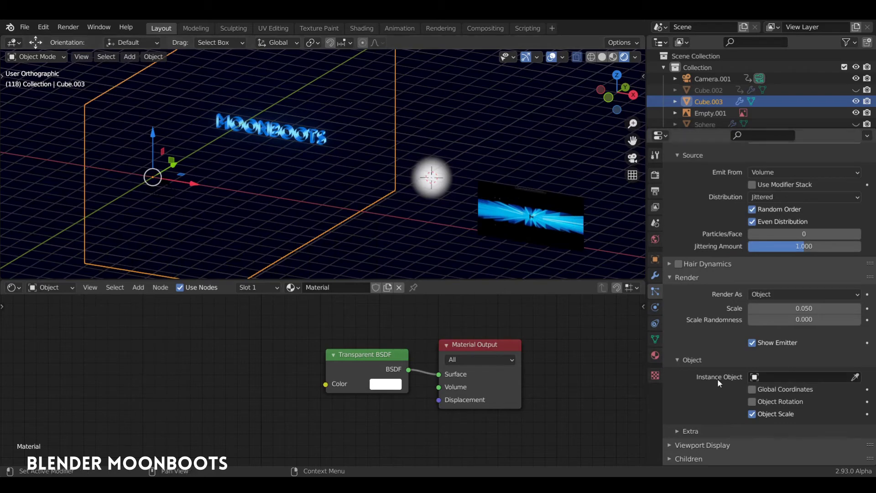
left_click(855, 378)
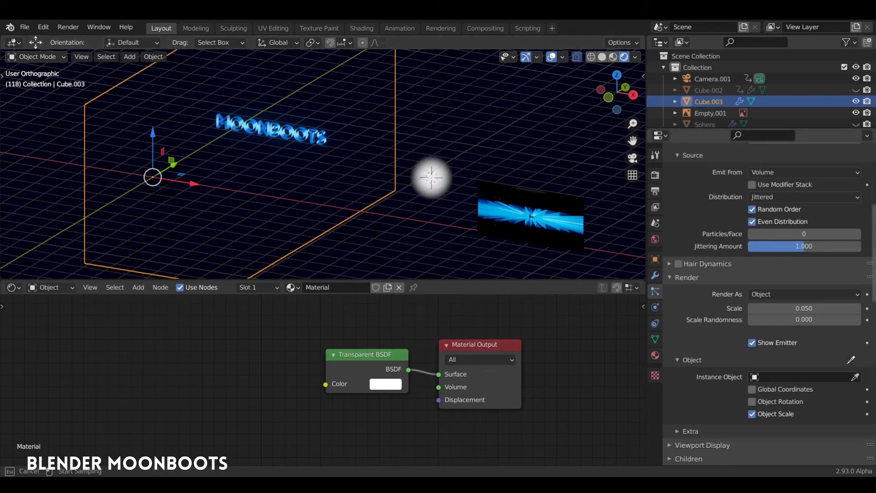
left_click(440, 173)
middle_click_drag(373, 184, 433, 170)
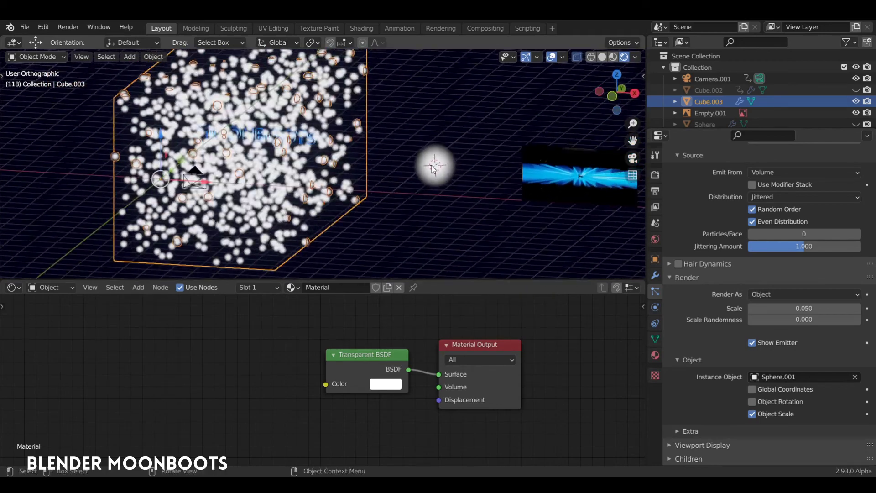
- Reduce the render scale of the box's particles to 0.013 and check them against the title through the camera
scroll(714, 299, "down", 8)
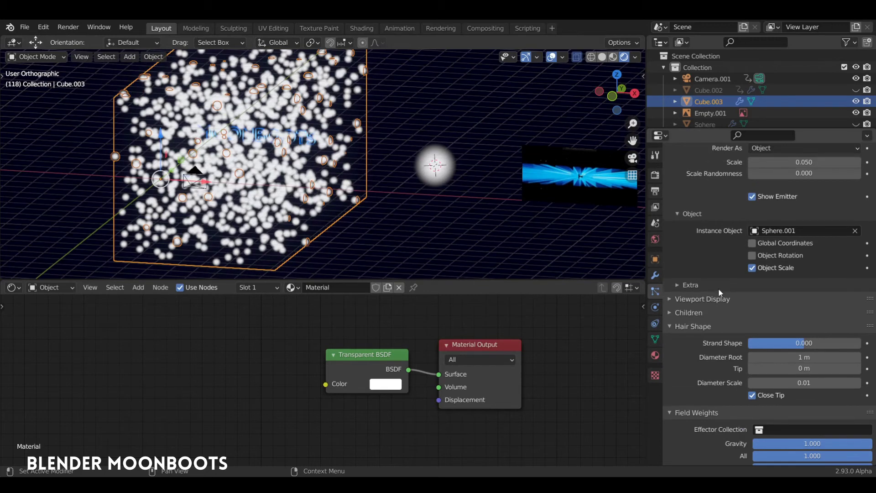
scroll(687, 314, "down", 3)
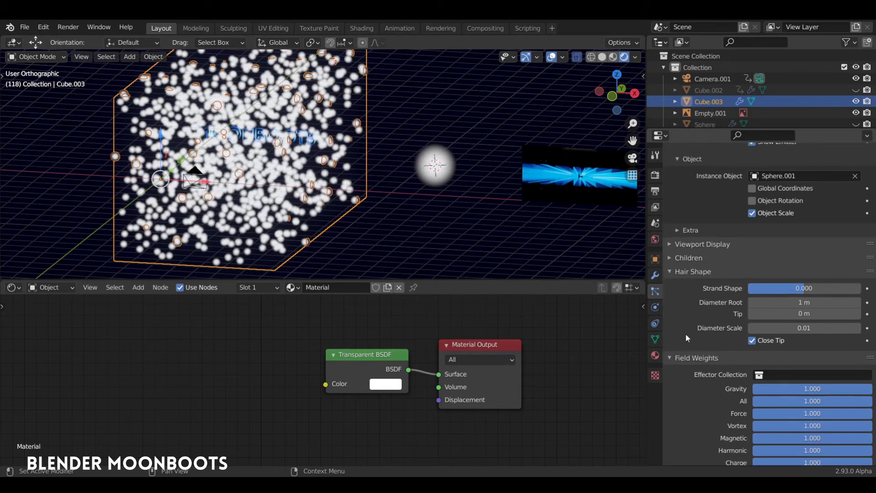
scroll(686, 332, "up", 5)
scroll(688, 329, "up", 4)
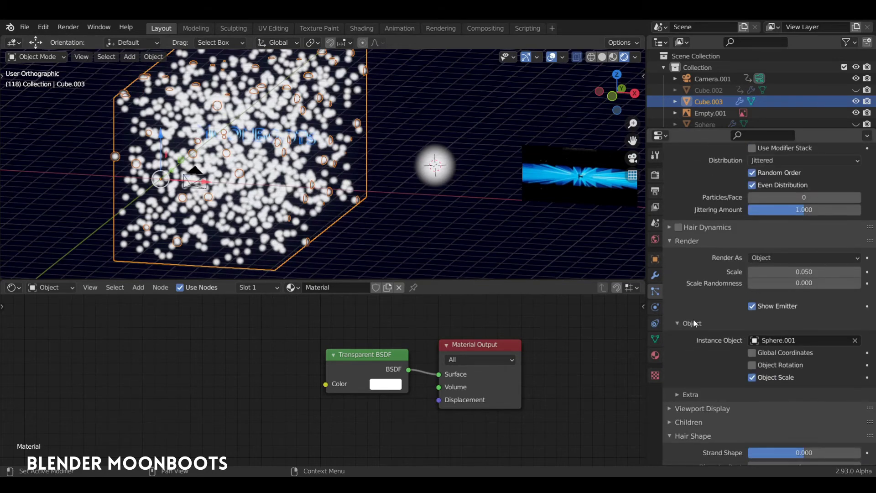
left_click_drag(756, 272, 706, 284)
scroll(326, 147, "up", 4)
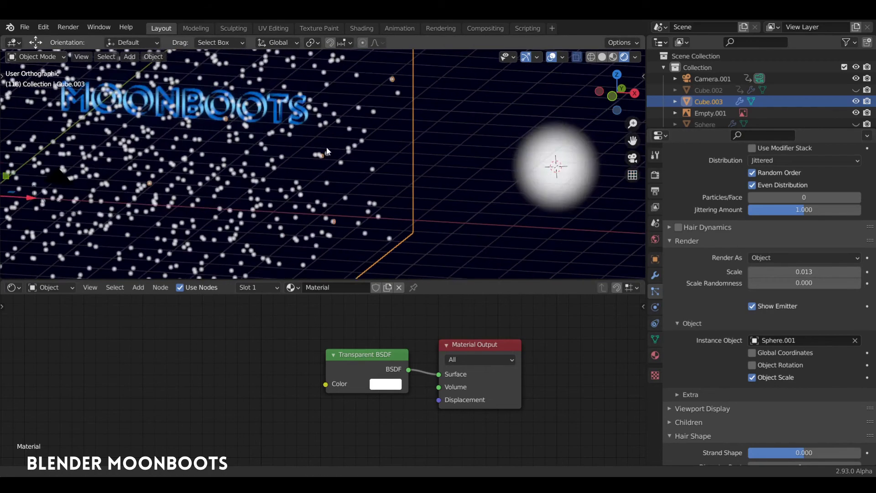
middle_click_drag(327, 148, 338, 130)
scroll(337, 129, "up", 2)
key("KP_0")
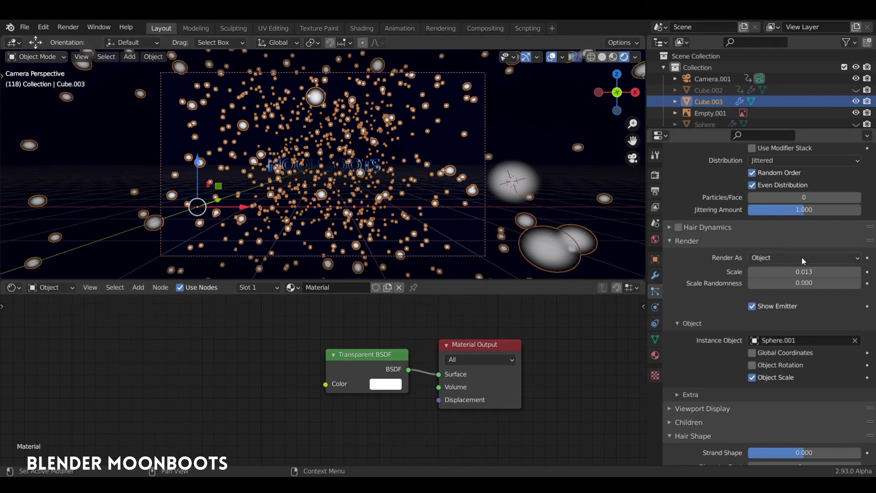
- Try a render scale of 0.001 for the box's particles
double_click(785, 271)
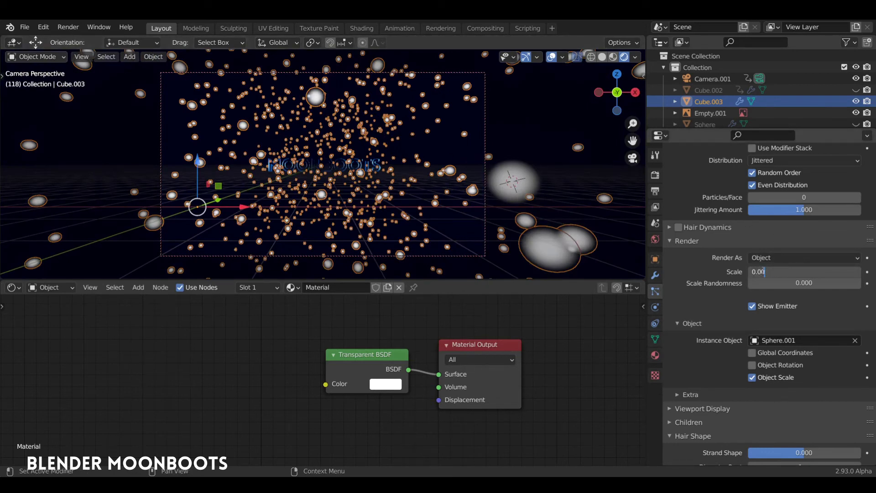
type("0.001")
key("Return")
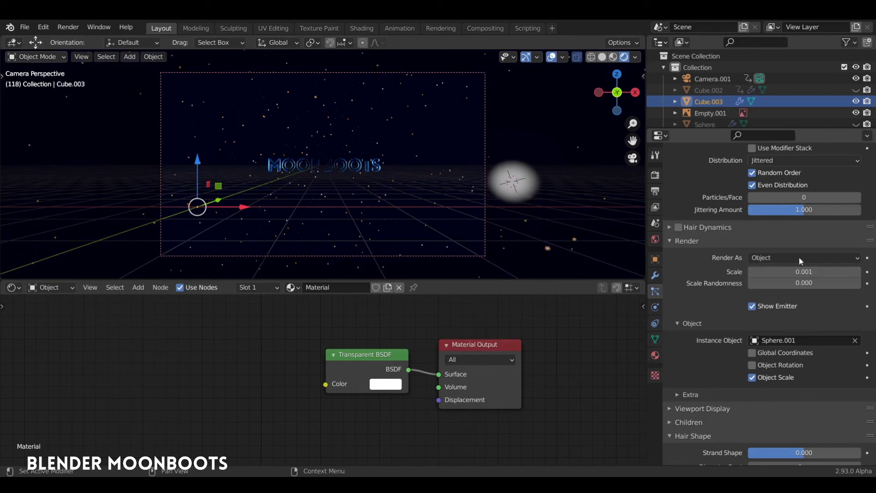
- Set the box's particle render scale to 0.005 and its scale randomness to 1.000
double_click(793, 271)
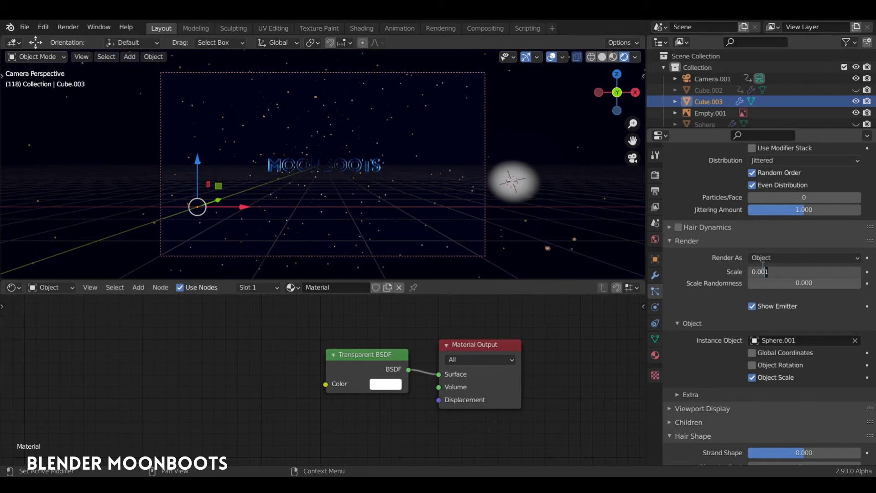
type("0.005")
key("Return")
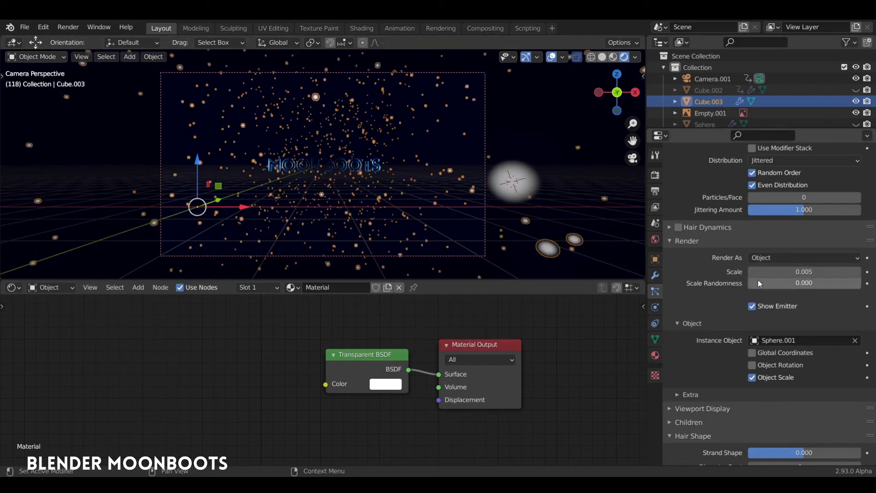
left_click_drag(751, 282, 767, 283)
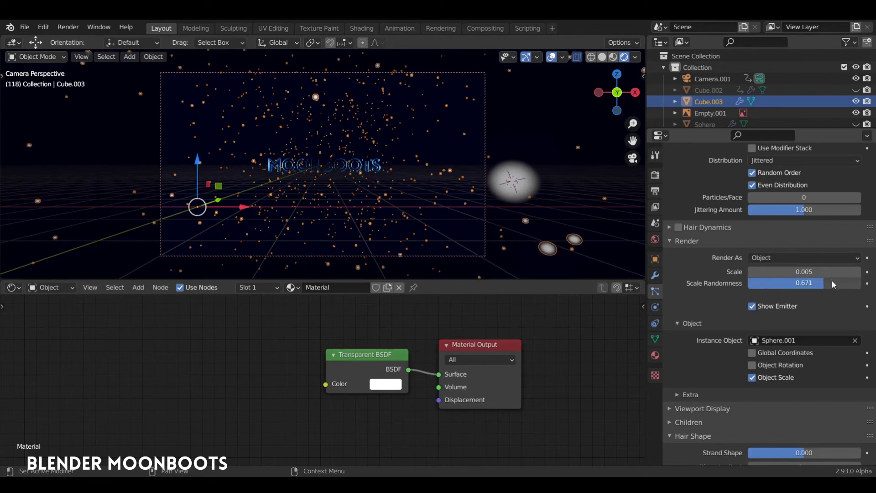
left_click_drag(867, 282, 851, 293)
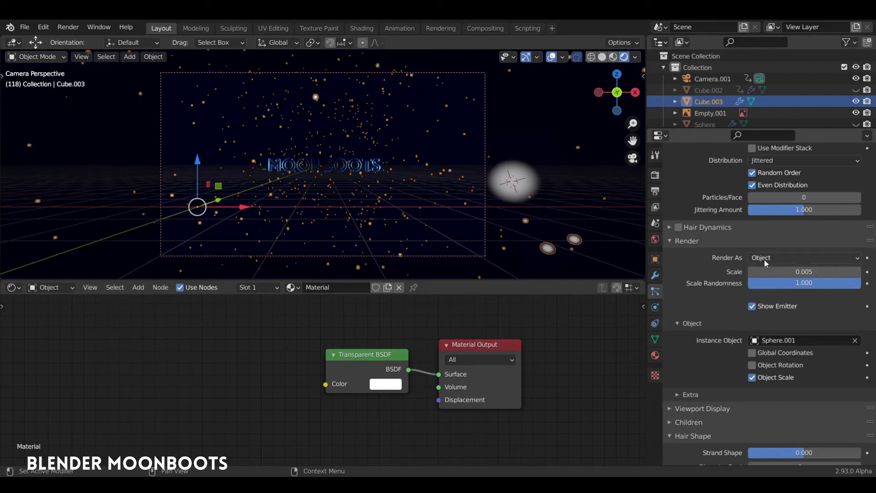
left_click(549, 111)
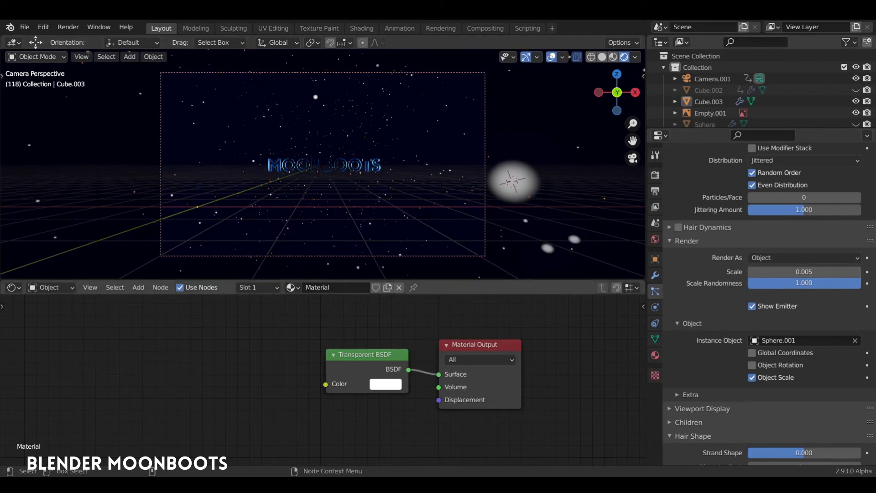
- Switch the 3D view to solid shading and reselect the particle box
middle_click_drag(454, 142, 502, 109)
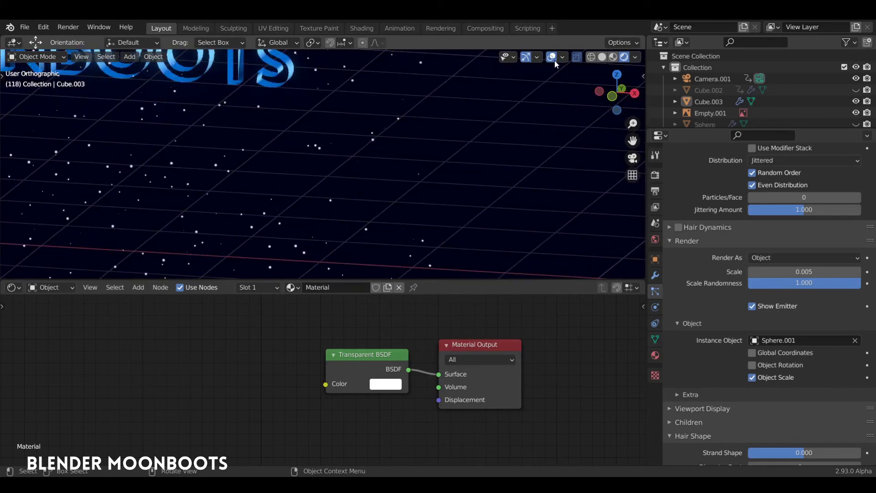
left_click(601, 57)
scroll(354, 196, "down", 9)
middle_click_drag(354, 215, 302, 201)
left_click(302, 202)
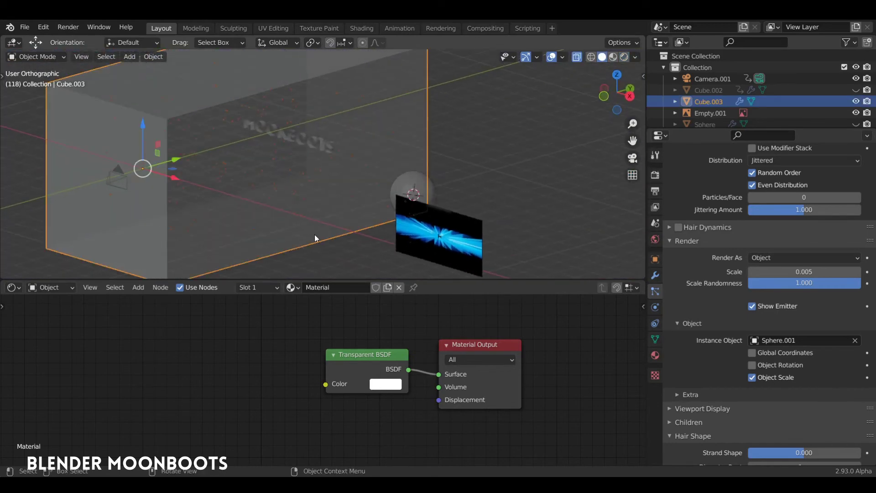
- Split the node editor area, turn its upper part into a Dope Sheet, and insert a keyframe for the box at frame 0
left_click_drag(642, 295, 631, 383)
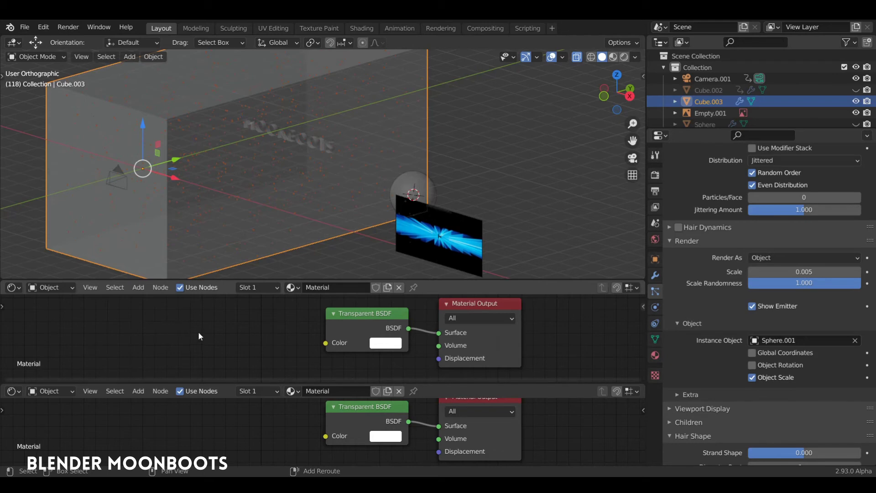
key("shift+F12")
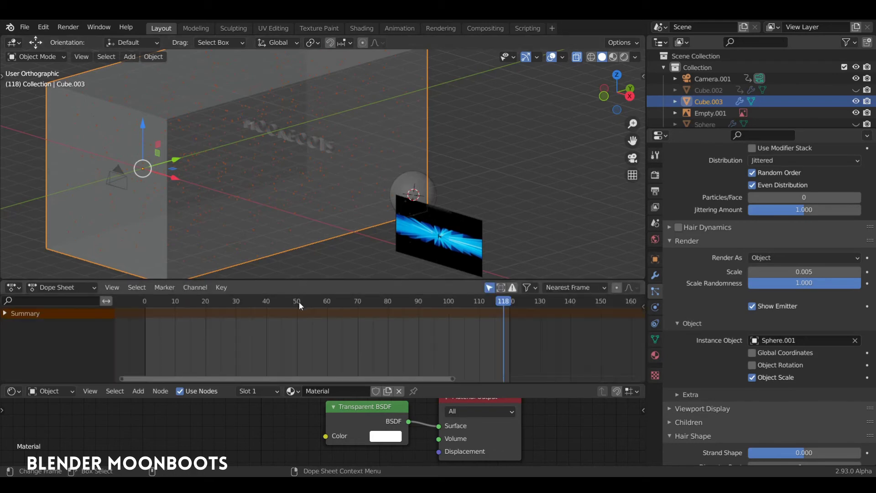
left_click_drag(182, 300, 94, 313)
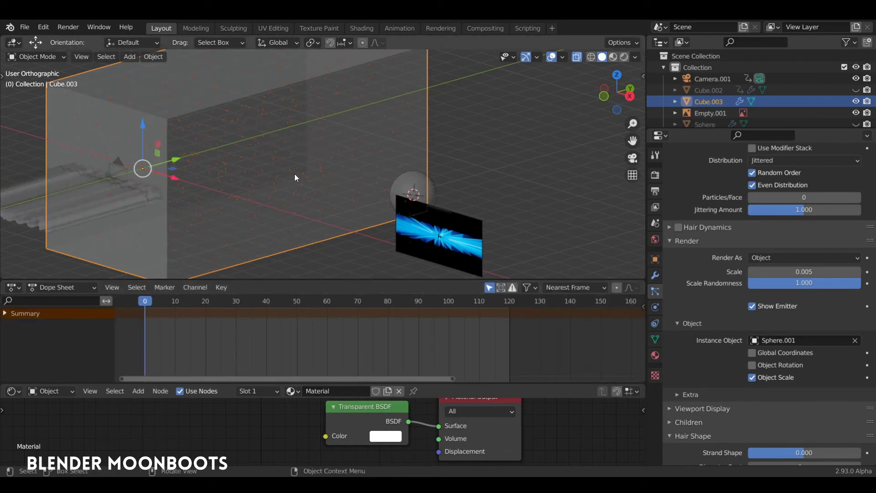
key("i")
left_click(282, 194)
- At frame 120, move the box about -12.025 m along Y and keyframe its location, rotation and scale
left_click_drag(182, 303, 509, 322)
mouse_move(305, 142)
middle_mouse_down()
mouse_move(248, 173)
mouse_move(323, 140)
middle_mouse_up()
left_click_drag(314, 138, 35, 248)
middle_click_drag(73, 249, 479, 163)
key("i")
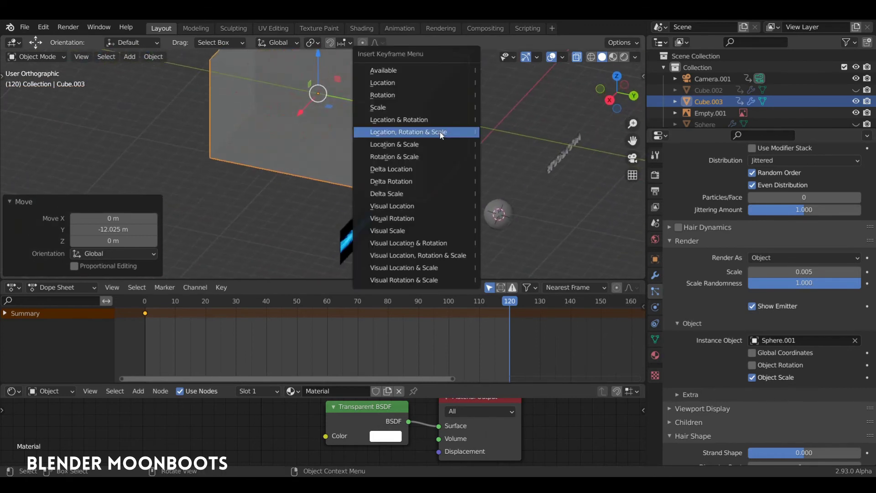
left_click(442, 132)
- Lengthen the box in Edit Mode by moving its title-facing end face along Y past the MOONBOOTS text
middle_click_drag(441, 132, 366, 172)
key("Tab")
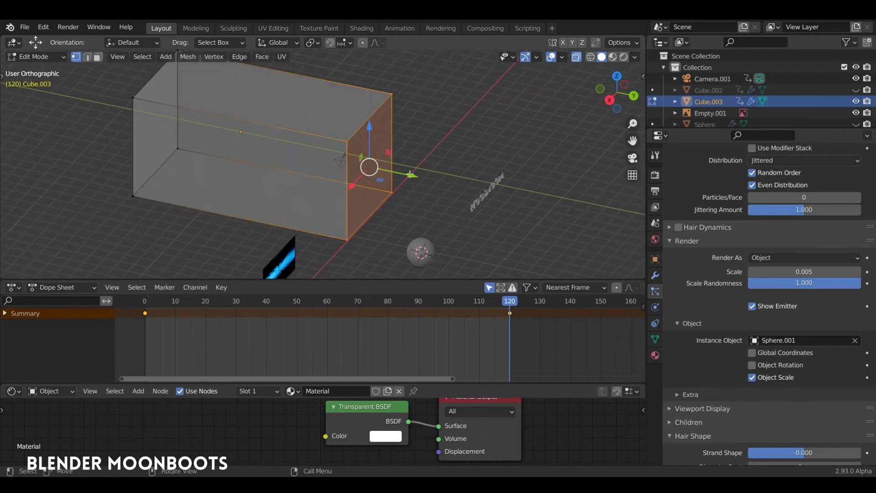
left_click_drag(411, 175, 559, 206)
middle_click_drag(558, 206, 598, 126)
key("Tab")
- Set the interpolation of the box's keyframes to Linear
left_click_drag(158, 302, 256, 332)
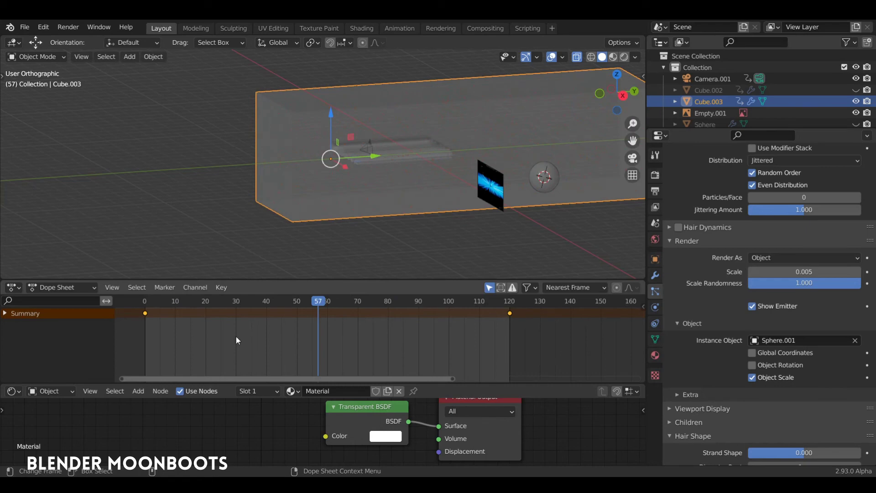
key("t")
left_click(212, 337)
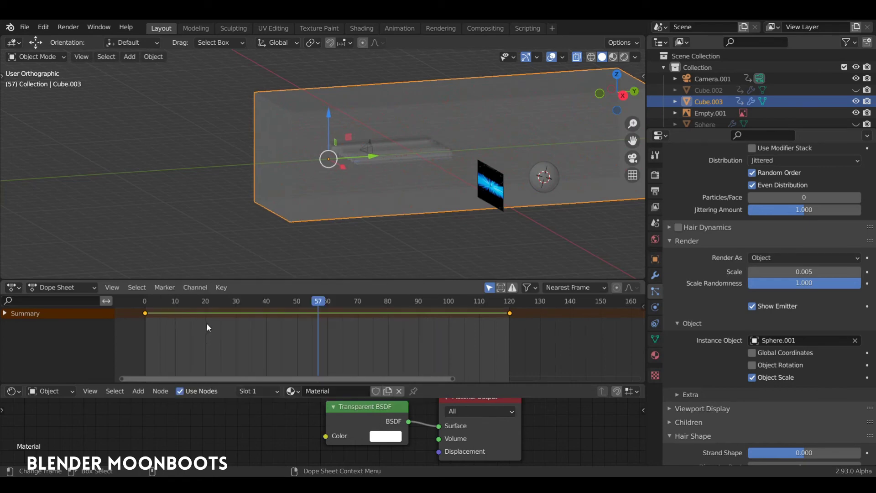
- Play the animation from the start through the camera with rendered shading
left_click(136, 305)
key("space")
key("KP_0")
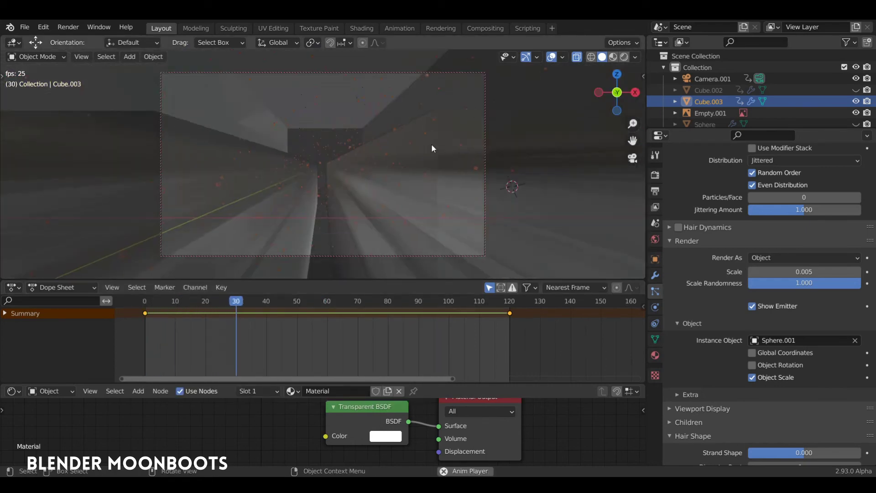
left_click(624, 57)
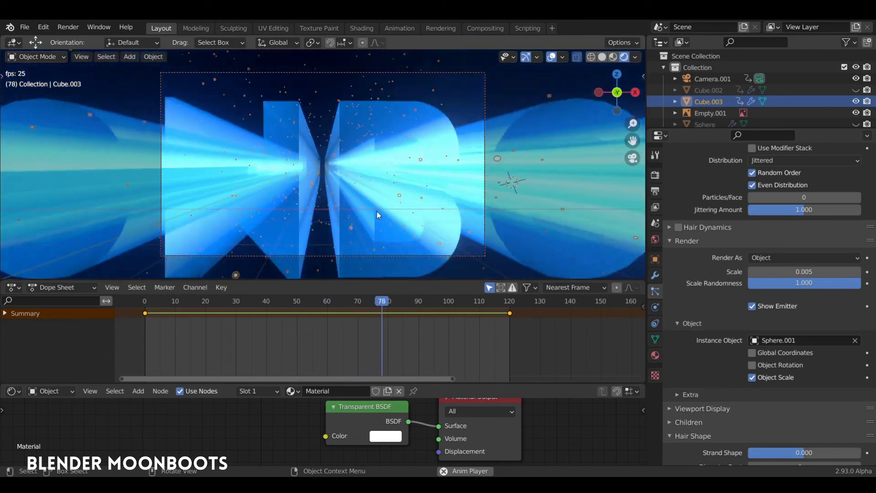
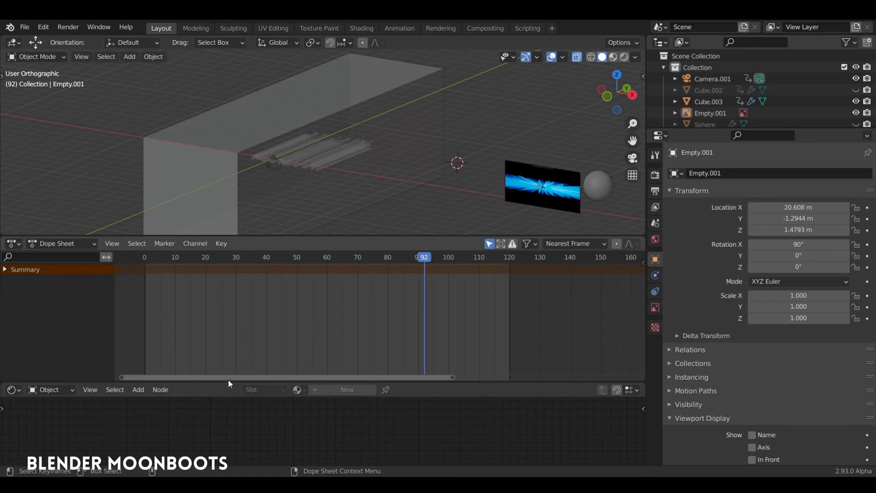
- Change the enlarged lower area to the Compositor, with Use Nodes and Backdrop turned on
left_click_drag(231, 383, 230, 345)
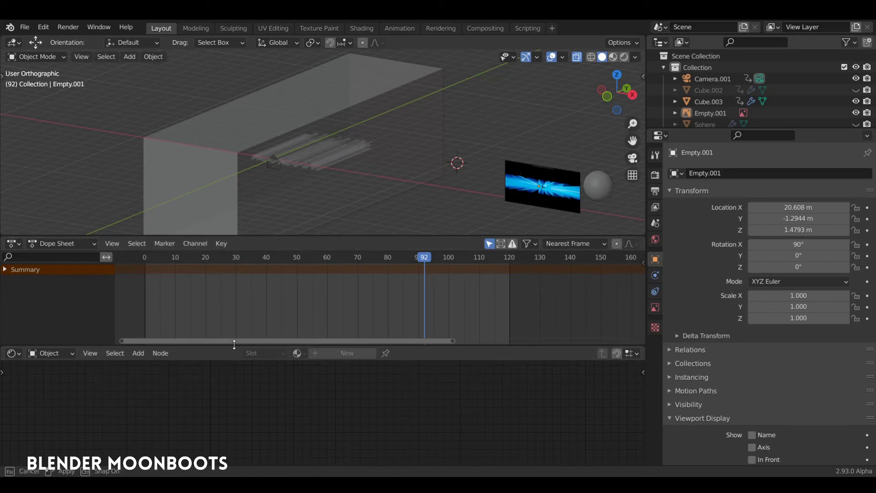
left_click(12, 354)
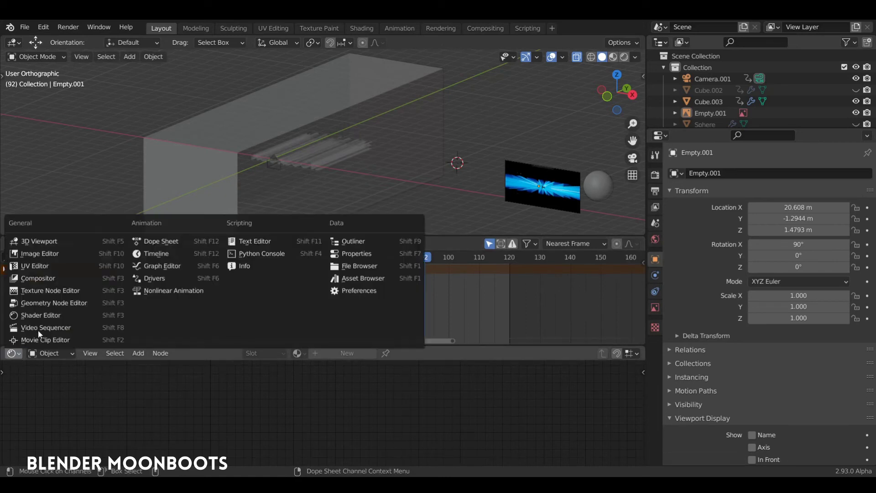
left_click(53, 280)
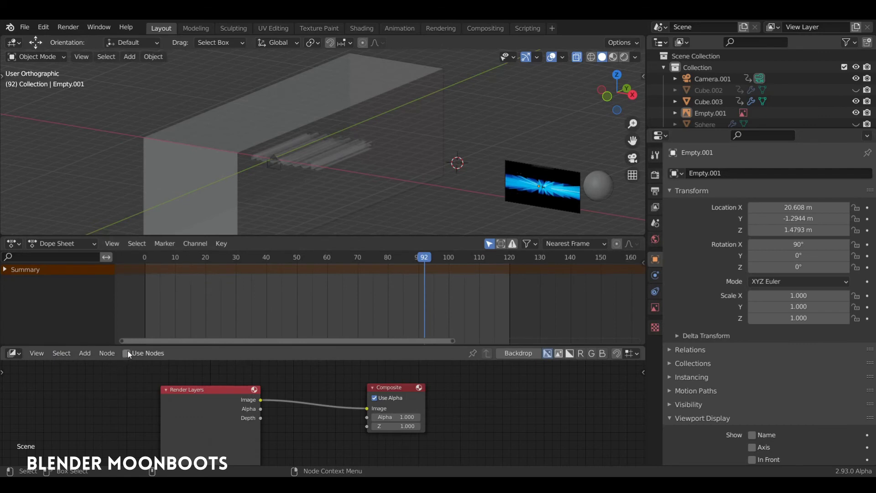
left_click(518, 352)
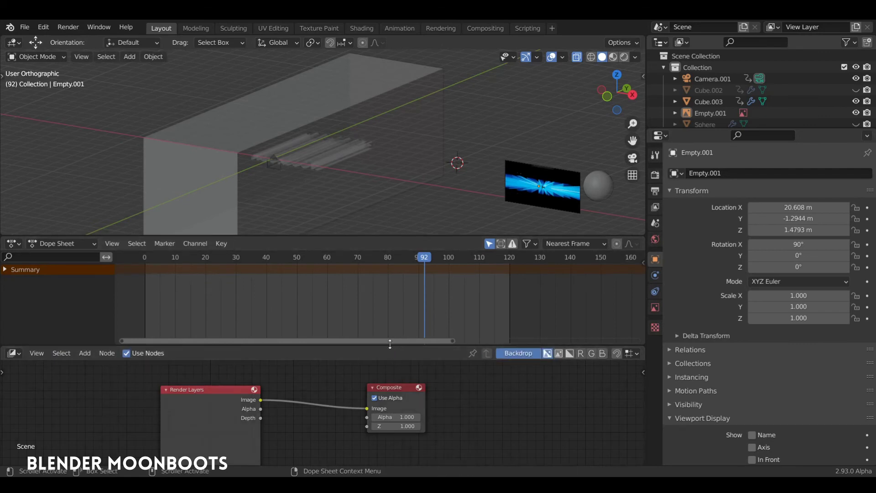
left_click_drag(391, 343, 391, 325)
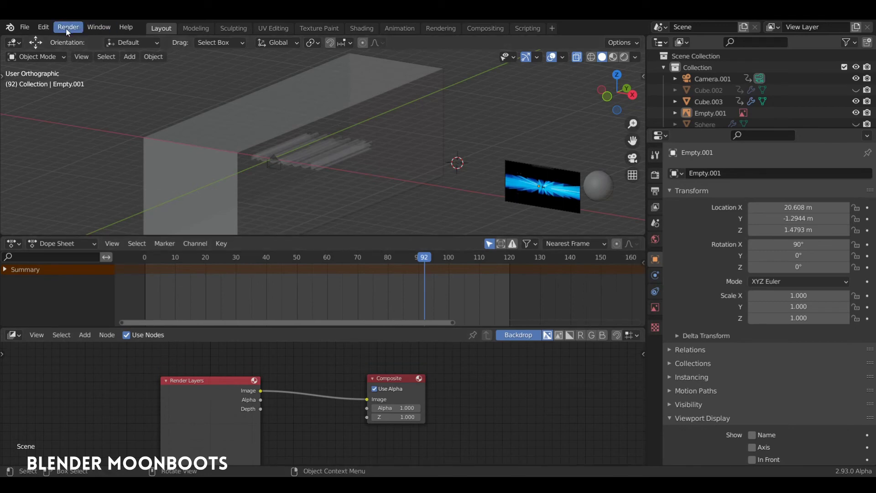
- Check the camera framing at frame 92 and render the current frame as a still image
key("KP_0")
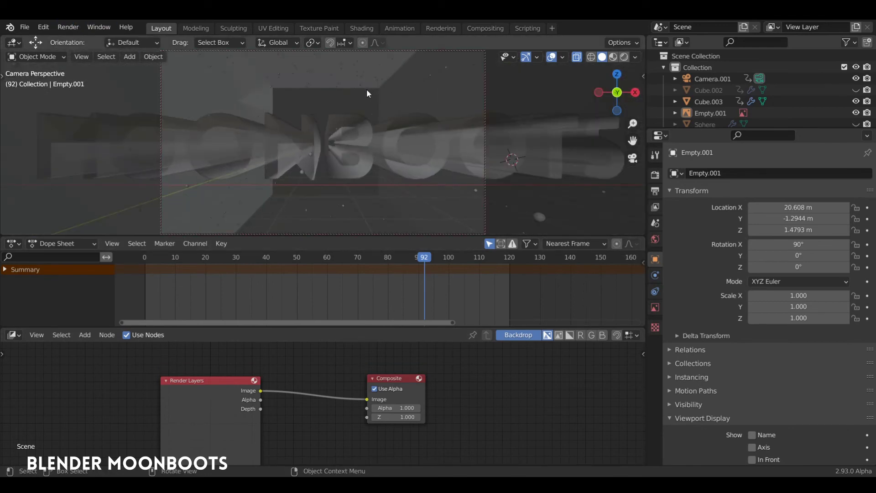
key("KP_0")
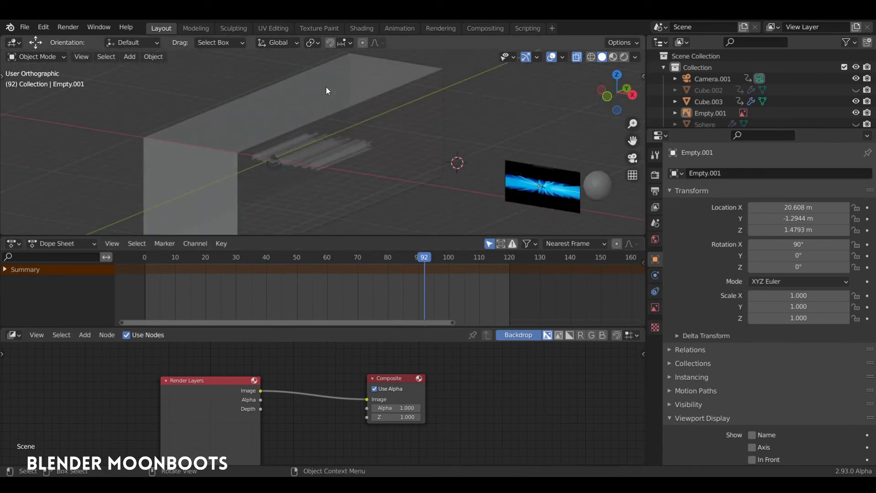
left_click(67, 27)
left_click(75, 38)
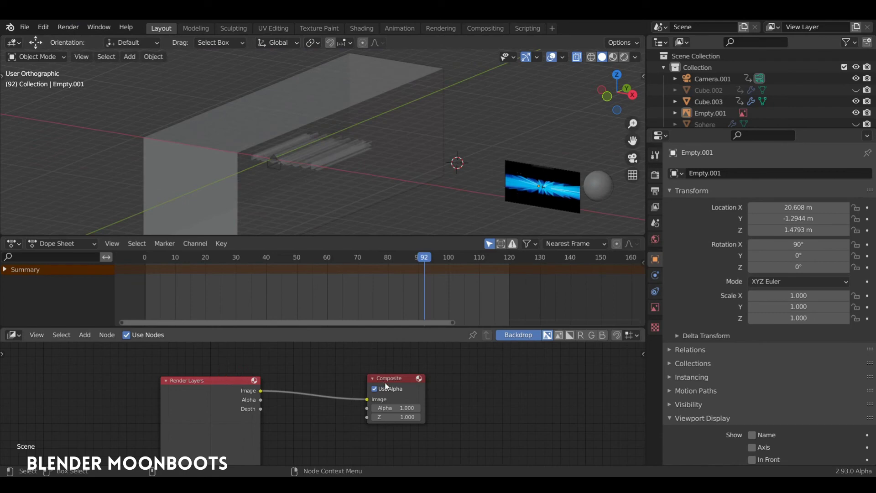
- Spread the Render Layers and Composite nodes apart and add a Viewer node below Composite
left_click_drag(385, 386, 449, 371)
left_click_drag(232, 380, 180, 354)
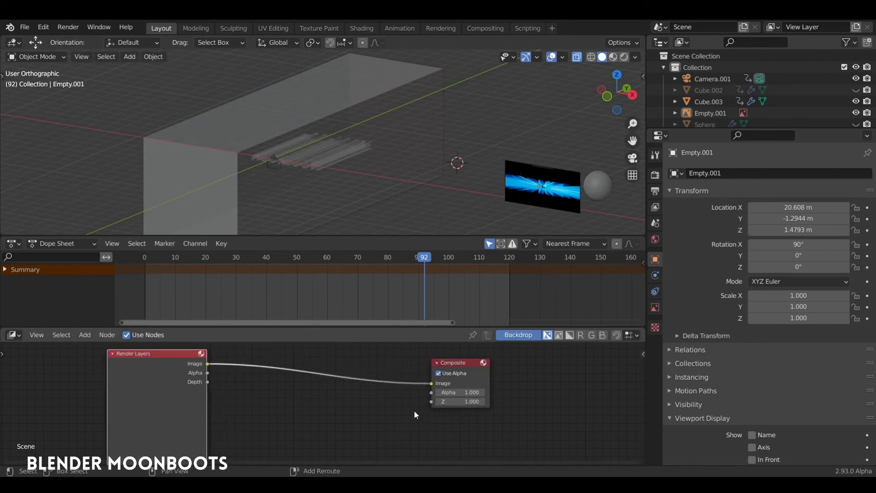
key("shift+a")
mouse_move(372, 375)
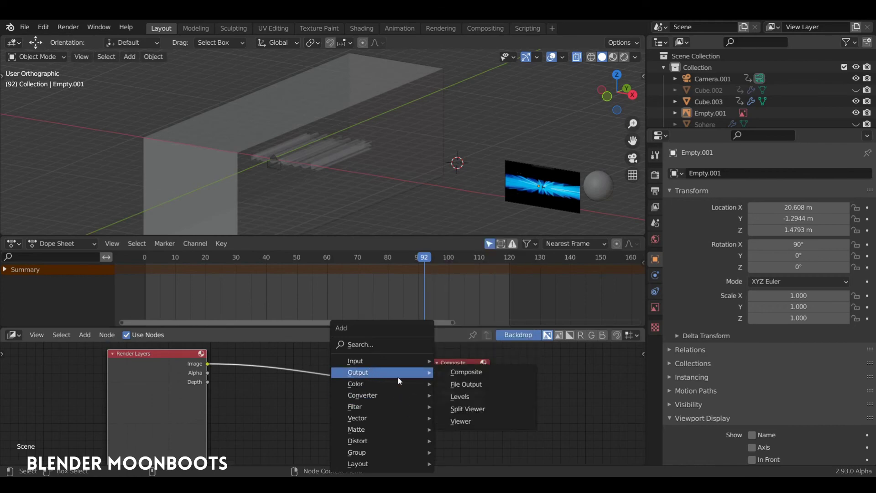
left_click(460, 421)
left_click(428, 420)
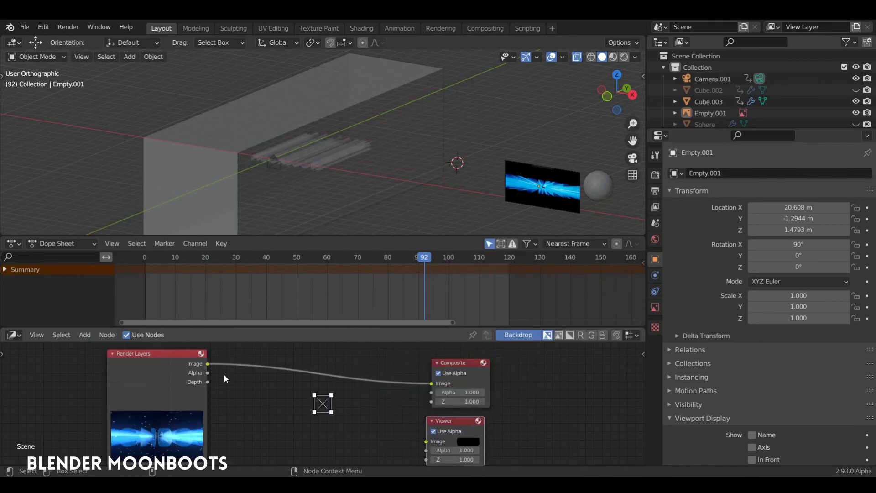
- Enlarge the Compositor area by moving its upper border and the Dope Sheet's border upward, framing the nodes
left_click(206, 358)
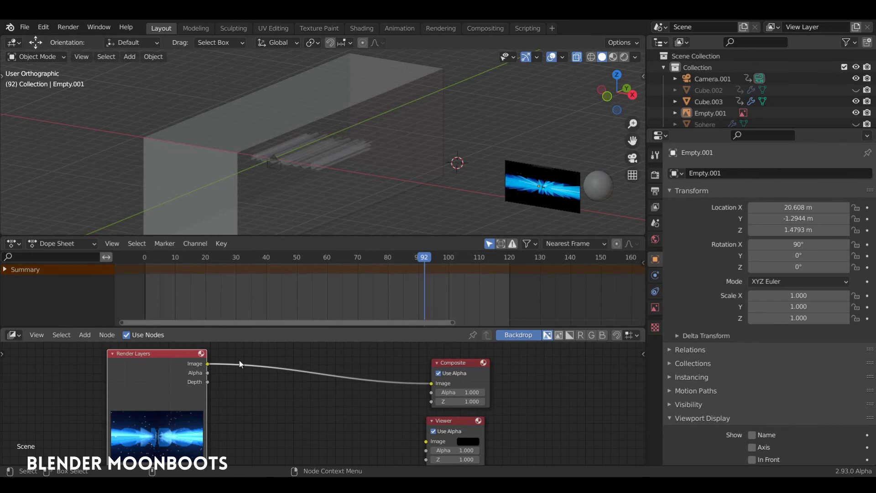
scroll(303, 426, "down", 2)
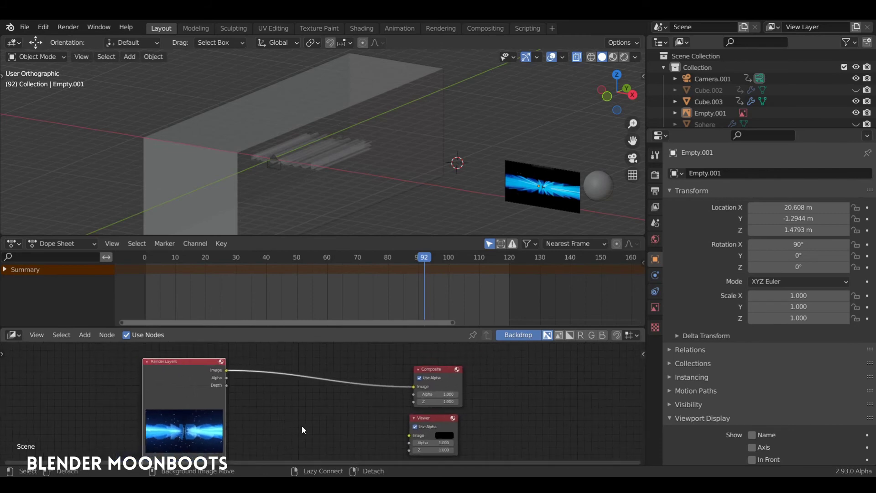
middle_click_drag(303, 426, 304, 405)
scroll(338, 397, "up", 3)
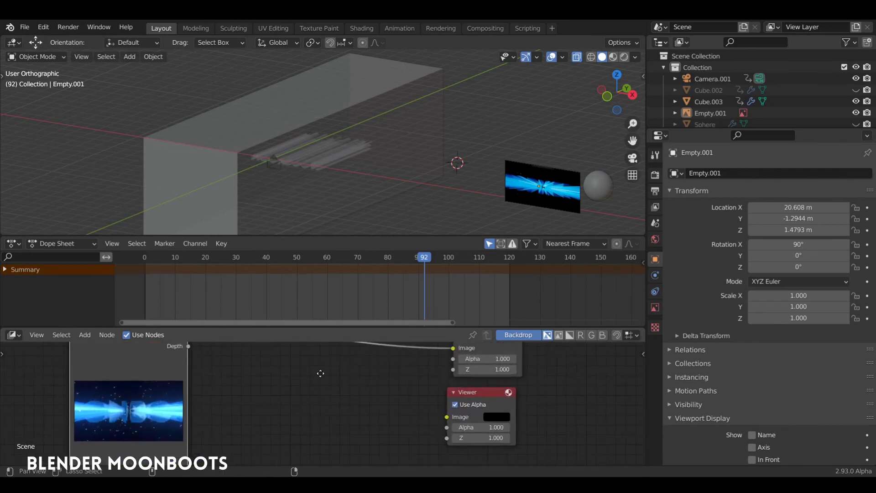
scroll(348, 389, "up", 2)
scroll(343, 387, "down", 1)
middle_click_drag(331, 391, 350, 393)
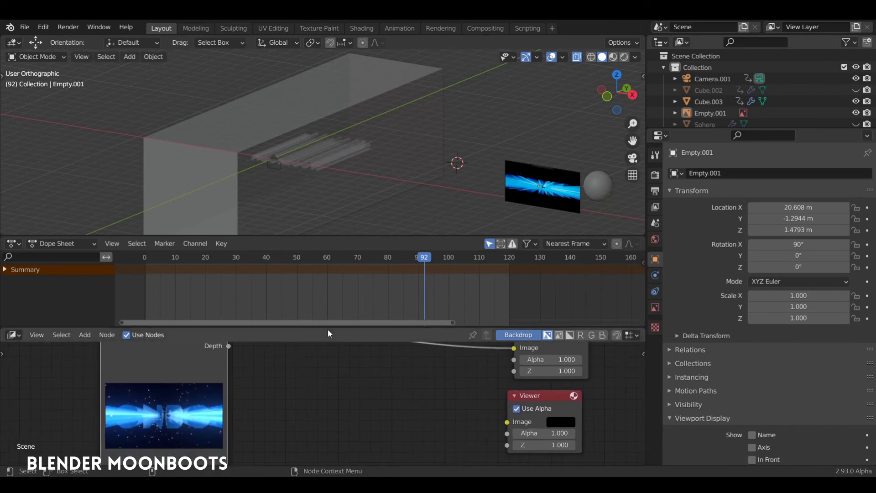
left_click_drag(328, 328, 330, 303)
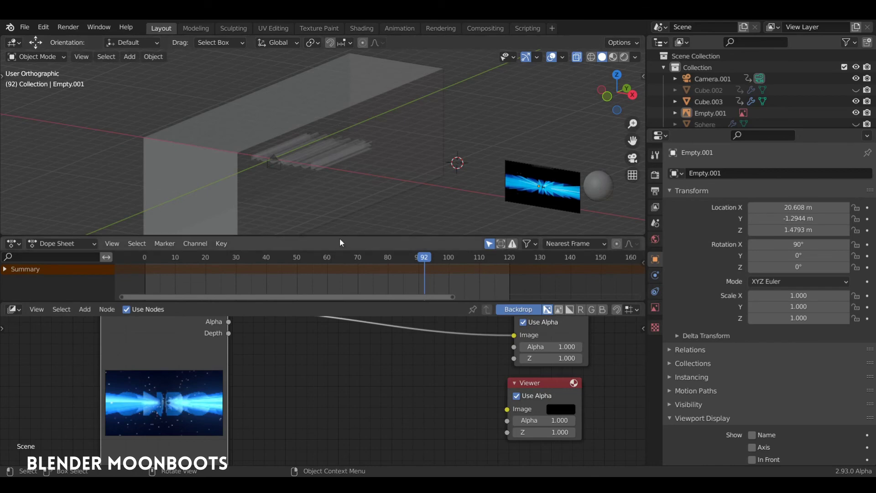
left_click_drag(341, 237, 340, 200)
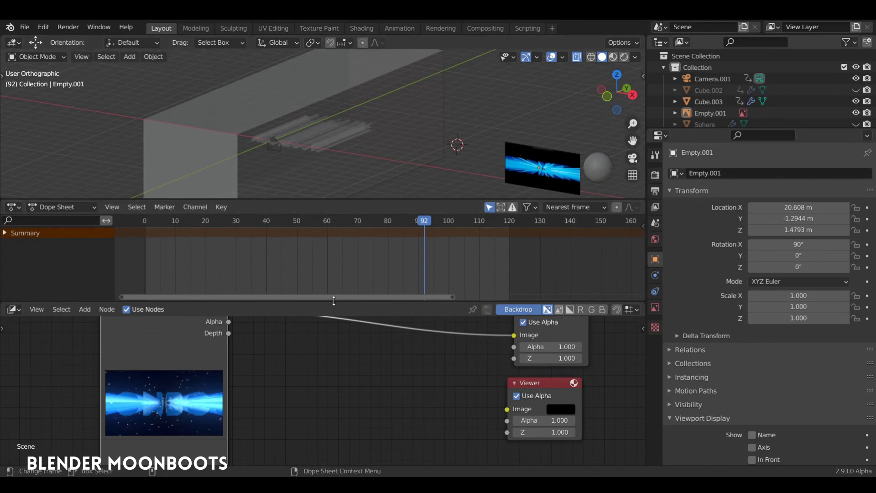
left_click_drag(334, 300, 333, 258)
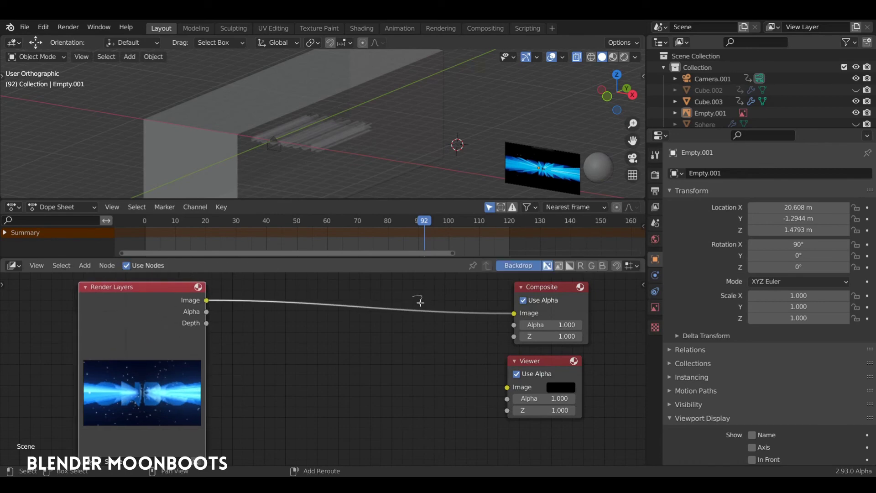
- Add a reroute on the link between Render Layers and Composite, and connect it to the Viewer node's Image input
right_click_drag(420, 301, 418, 321, "shift")
left_click_drag(417, 310, 511, 391)
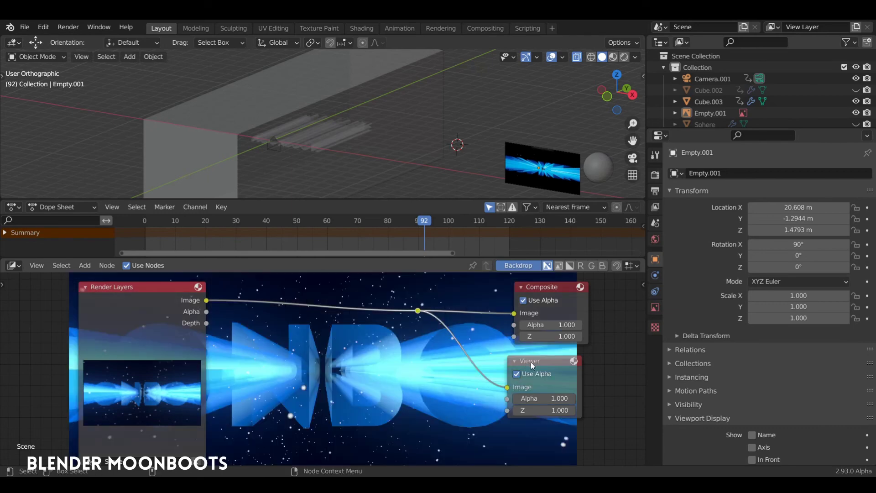
- Move the Composite and Viewer nodes away from Render Layers, and shift Render Layers to the opposite side of the backdrop
left_click_drag(530, 363, 562, 361)
left_click_drag(551, 288, 593, 286)
left_click_drag(565, 357, 586, 355)
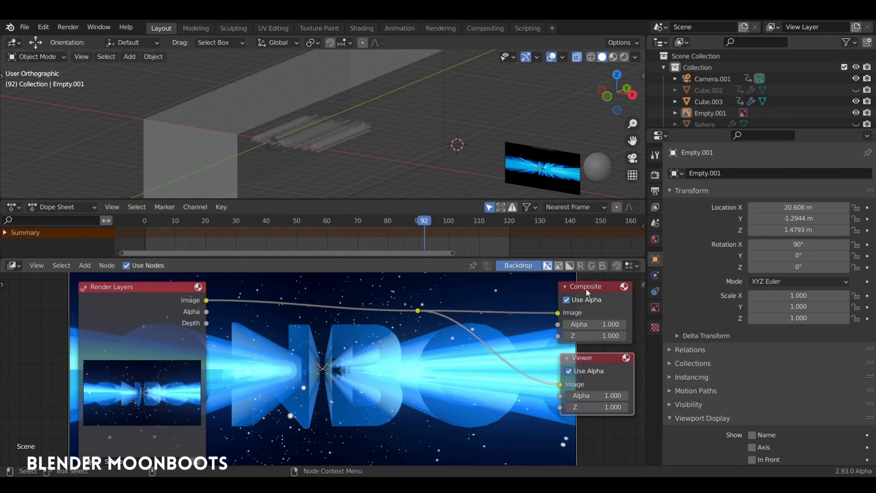
left_click_drag(587, 292, 594, 293)
left_click_drag(190, 304, 114, 305)
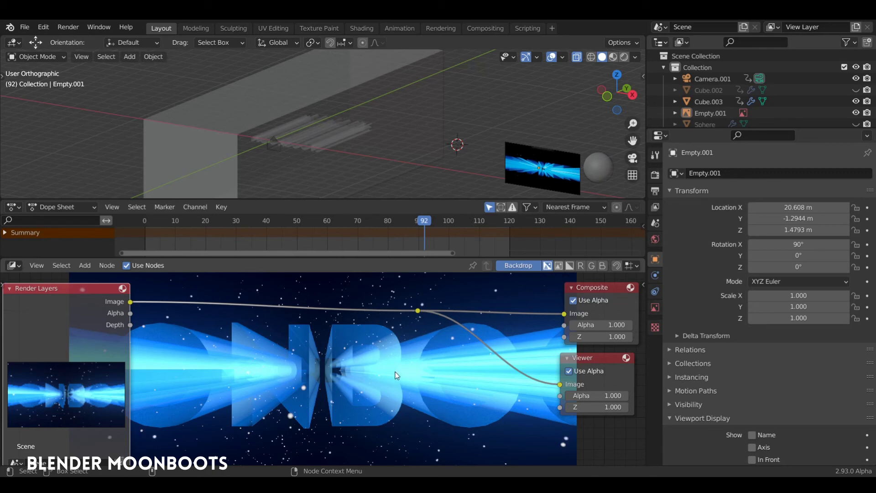
- Try zooming the backdrop image out and back in
key("v")
key("v")
key("v")
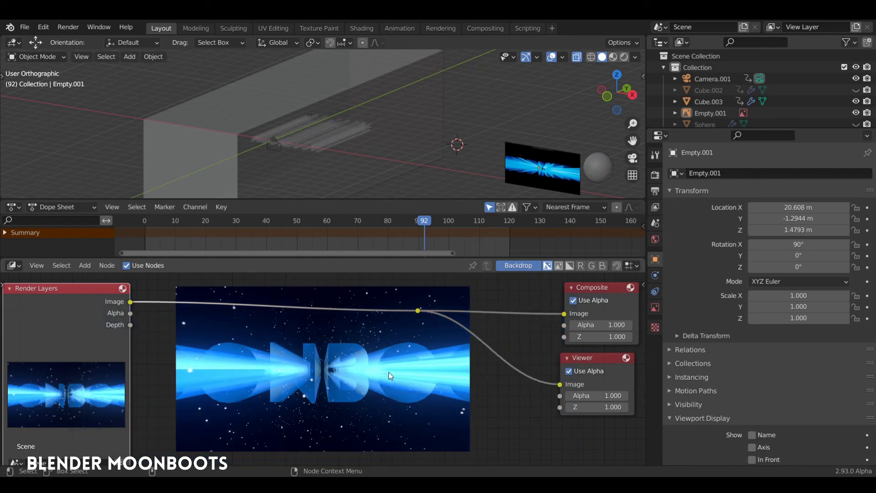
key("alt+v")
key("alt+v")
key("alt+v")
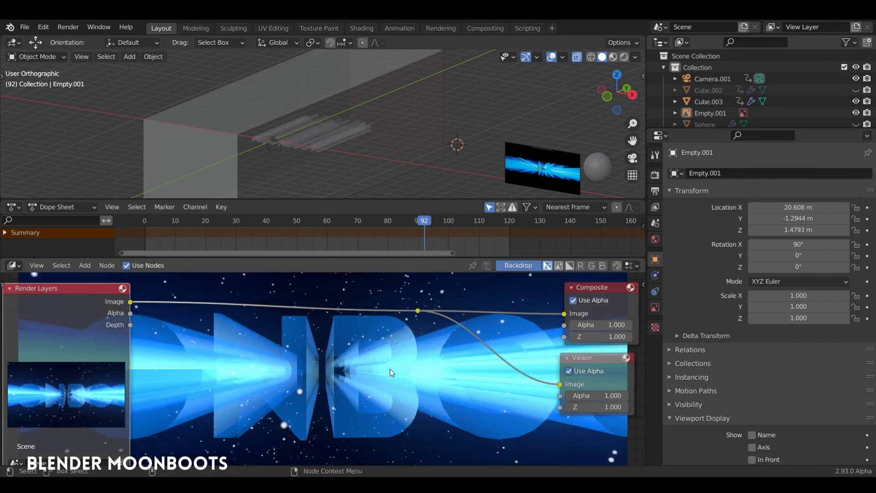
- Select the Viewer node, shrink the backdrop image and position it between the Render Layers and output nodes
left_click(592, 357)
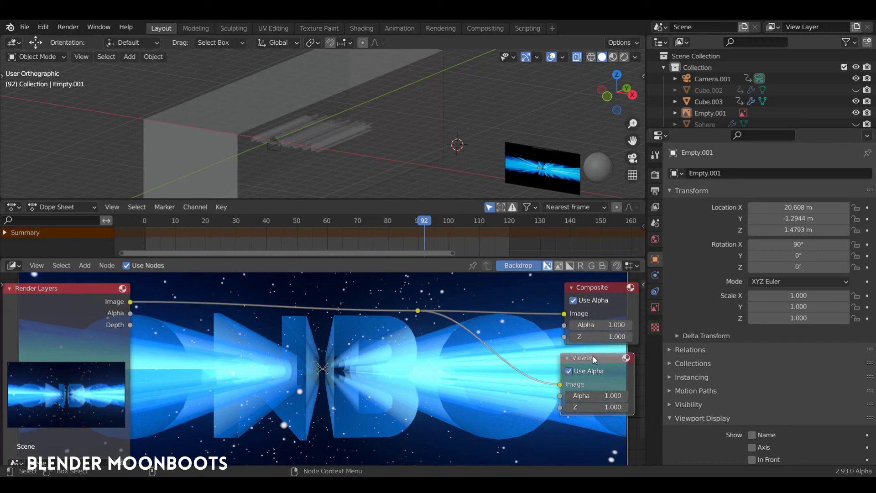
middle_click_drag(323, 369, 369, 355, "alt")
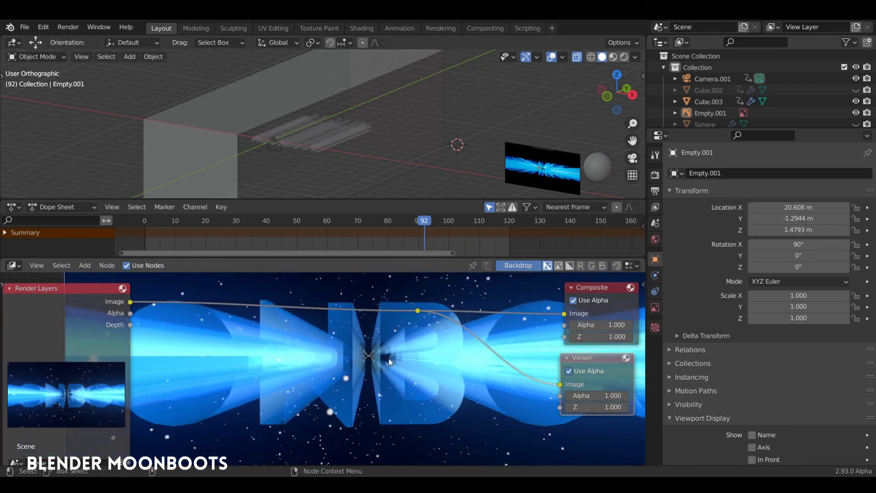
key("v")
key("v")
key("v")
key("v")
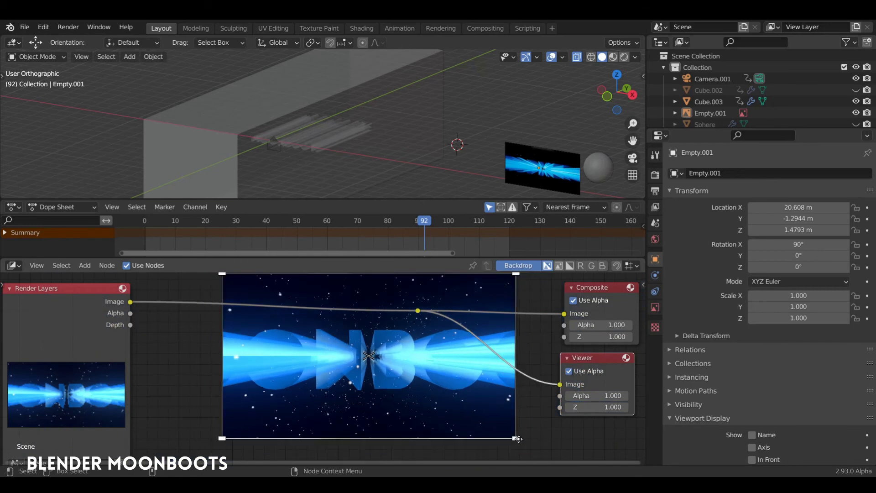
mouse_move(516, 437)
left_mouse_down()
mouse_move(406, 384)
mouse_move(548, 452)
mouse_move(527, 426)
mouse_move(511, 436)
left_mouse_up()
left_click_drag(367, 354, 345, 368)
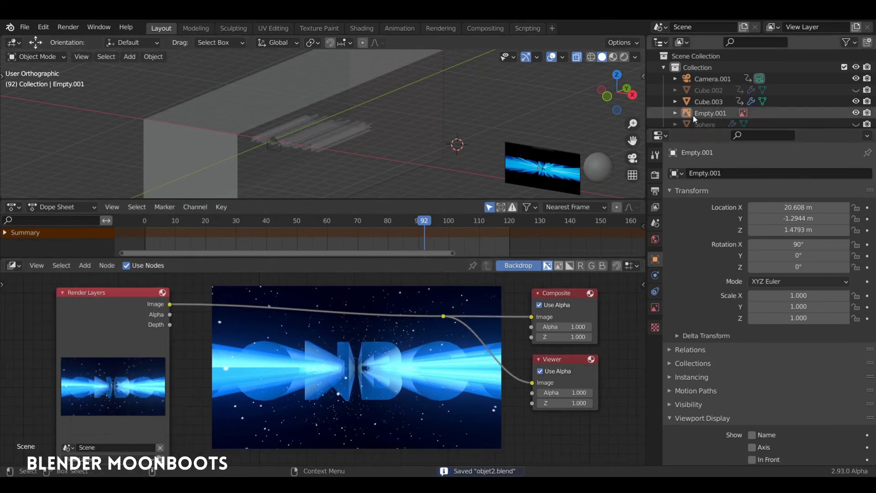
- Show the scene's Output properties, raise the Composite and Viewer nodes slightly and move Render Layers outward
left_click(656, 191)
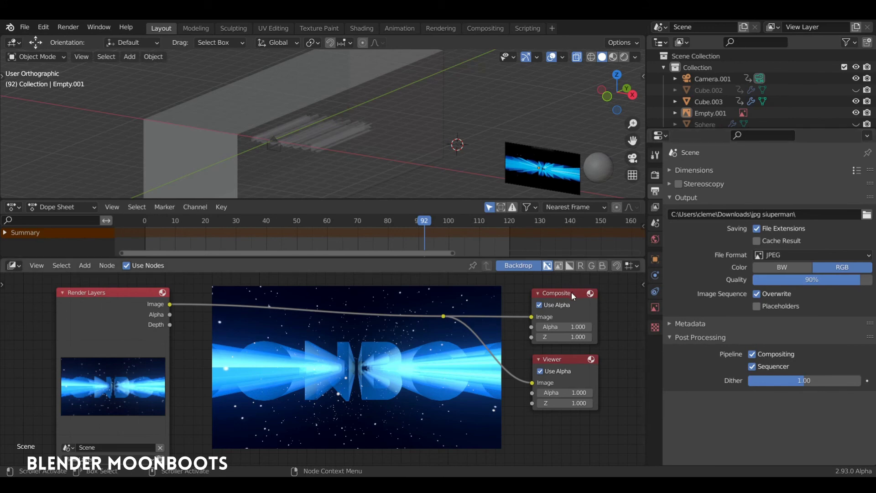
left_click_drag(571, 292, 569, 286)
left_click(568, 355)
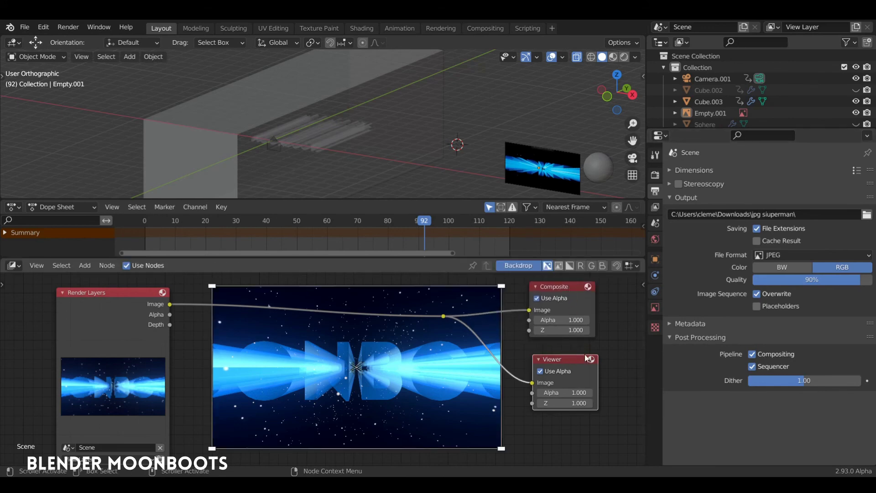
left_click_drag(556, 353, 554, 345)
left_click_drag(150, 294, 124, 298)
- Insert a Blur node on the link between Render Layers and the reroute, placing it close beside Render Layers
key("shift+a")
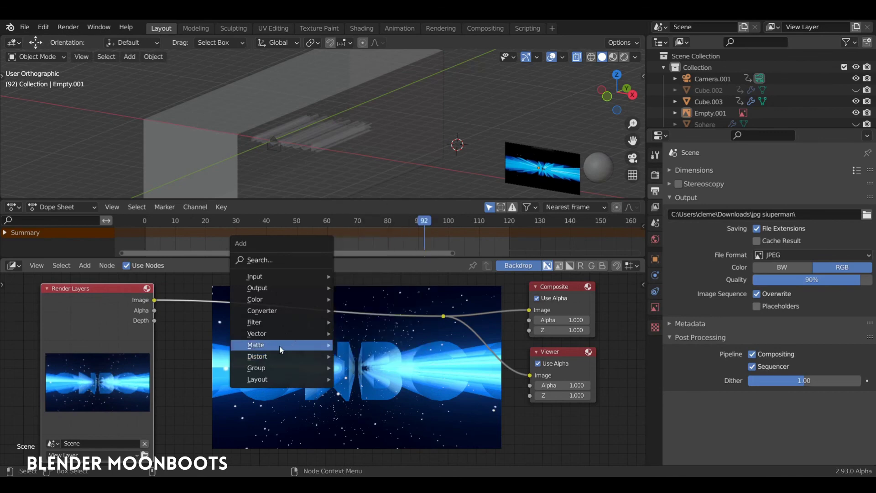
mouse_move(279, 299)
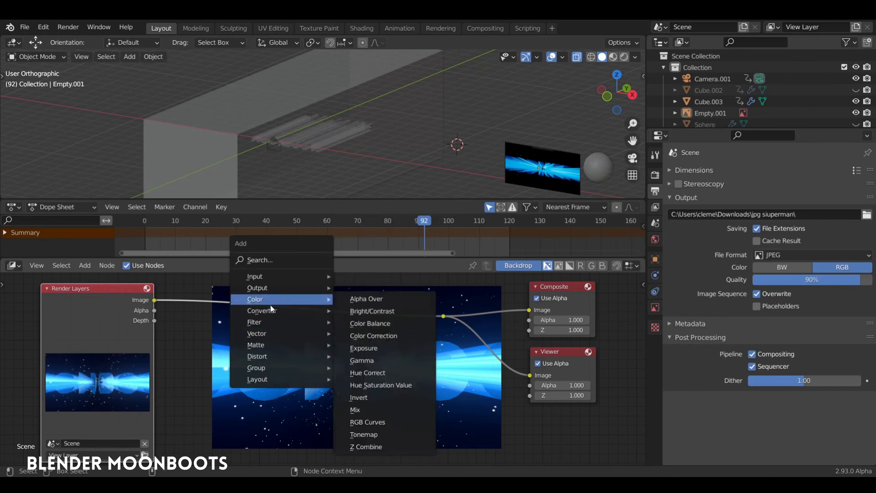
mouse_move(261, 322)
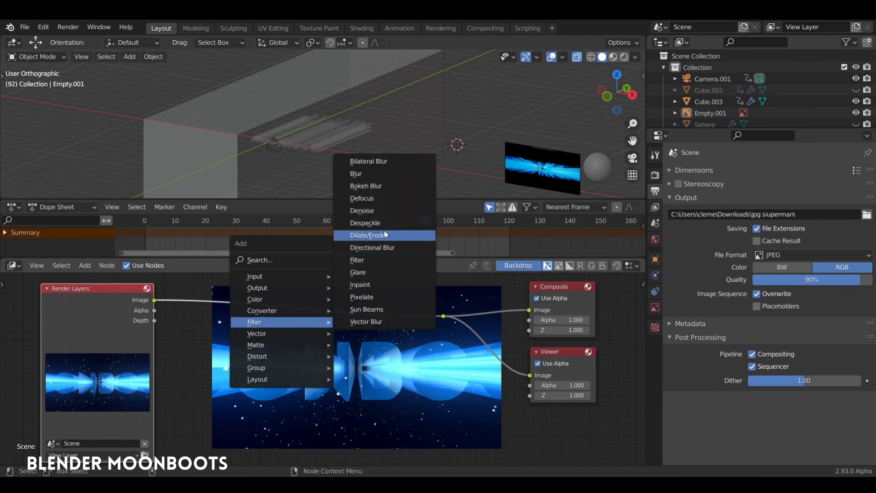
left_click(368, 175)
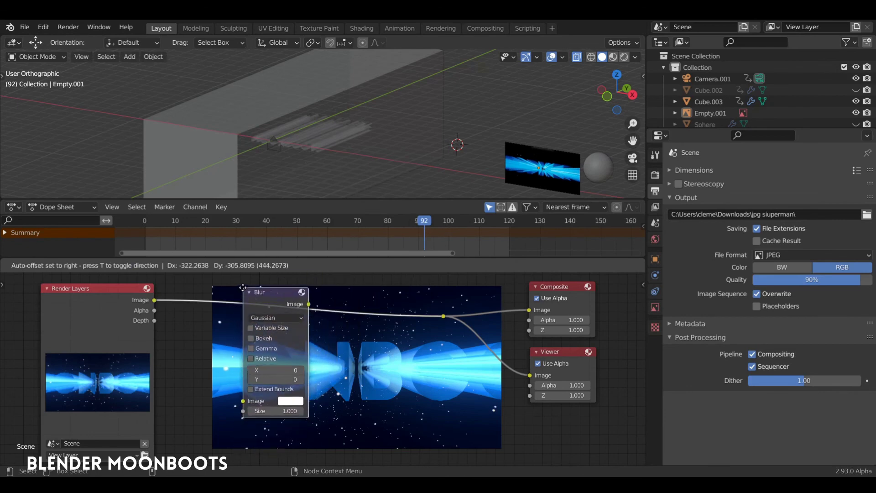
left_click(242, 298)
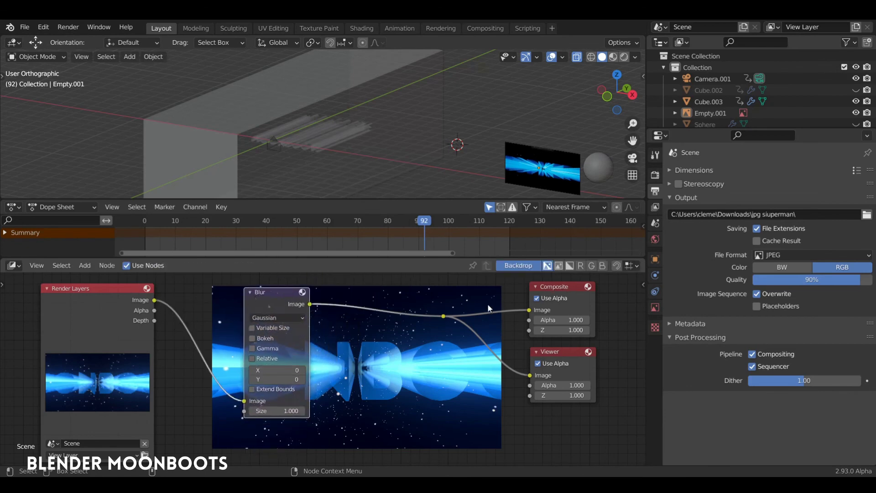
left_click_drag(117, 291, 90, 287)
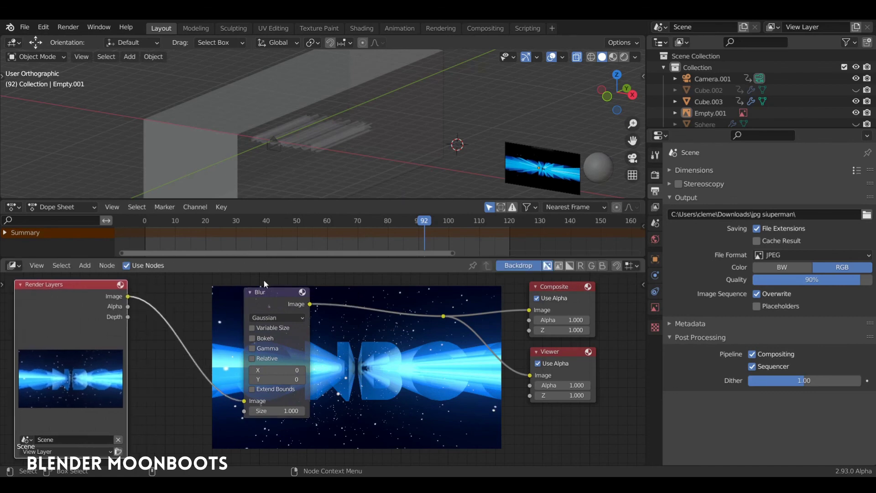
left_click_drag(264, 295, 195, 291)
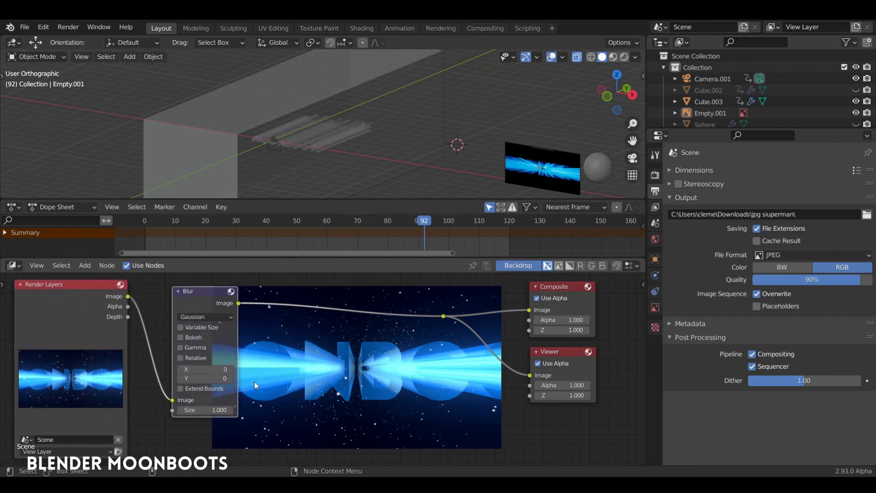
- Set the Blur node's X and Y sizes to 50
middle_click_drag(219, 361, 294, 307, "ctrl")
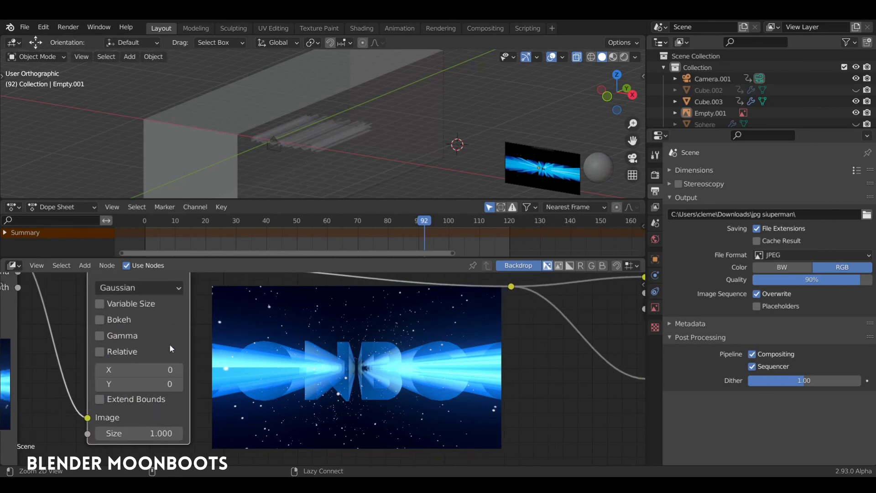
left_click(133, 370)
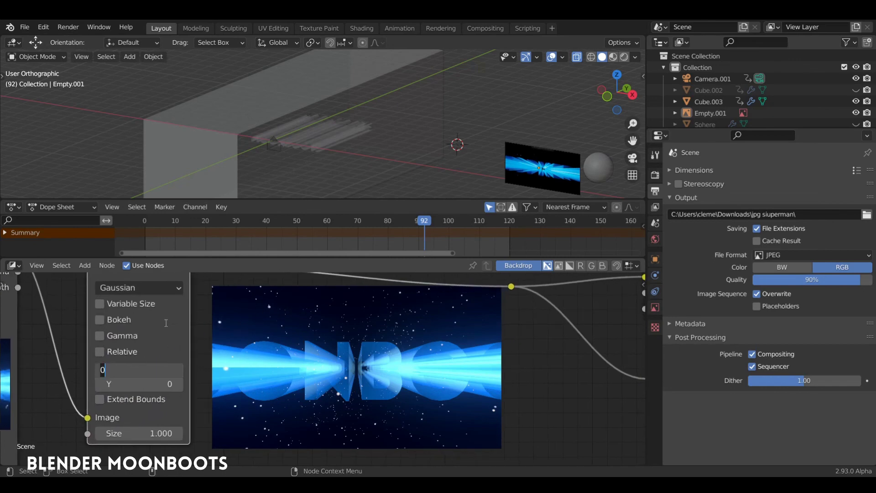
type("50")
key("Tab")
type("50")
key("Return")
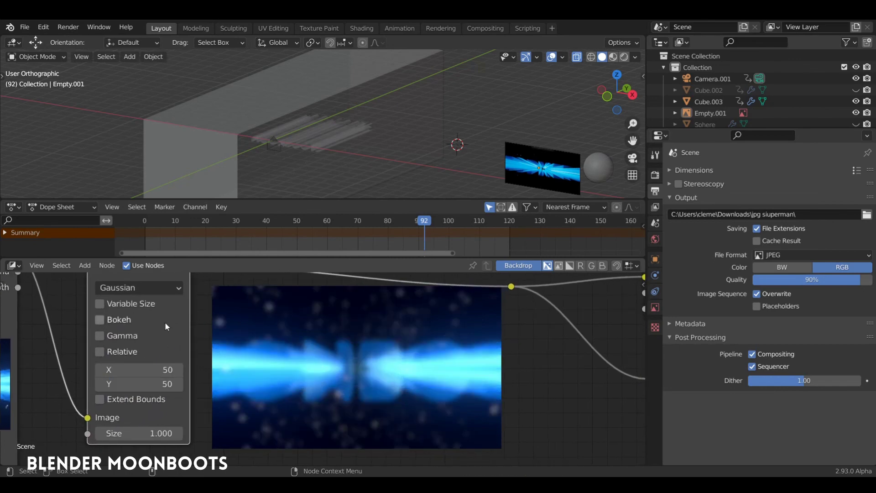
- Set the Blur node's X and Y sizes together to 5
left_click_drag(162, 370, 158, 382)
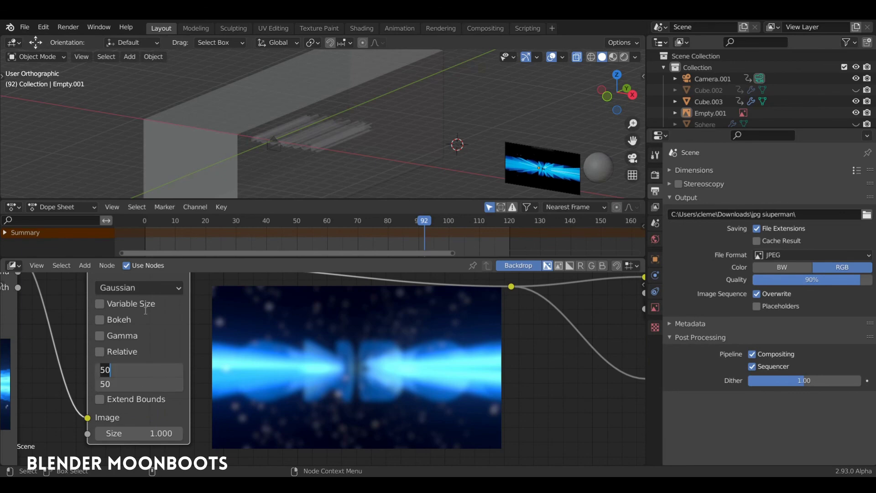
type("5")
key("Return")
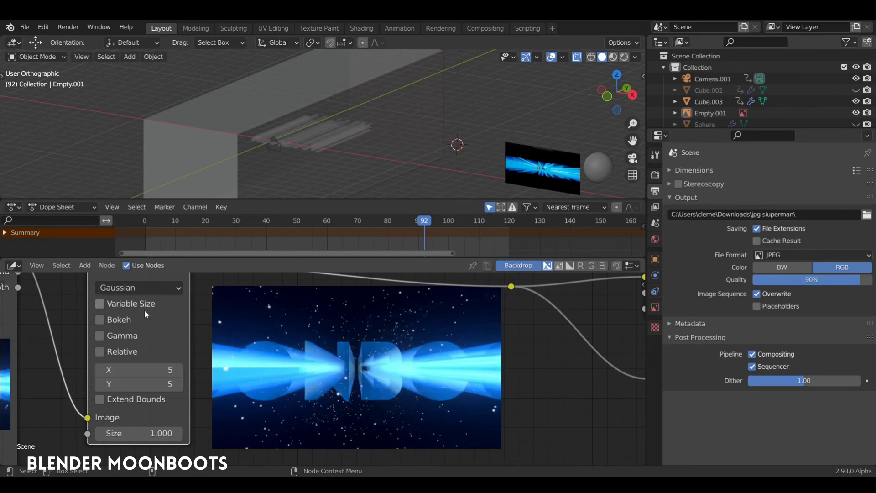
- Spread the Render Layers and Blur nodes apart and insert a Lens Distortion node on the link between them
middle_click_drag(368, 322, 381, 380, "ctrl")
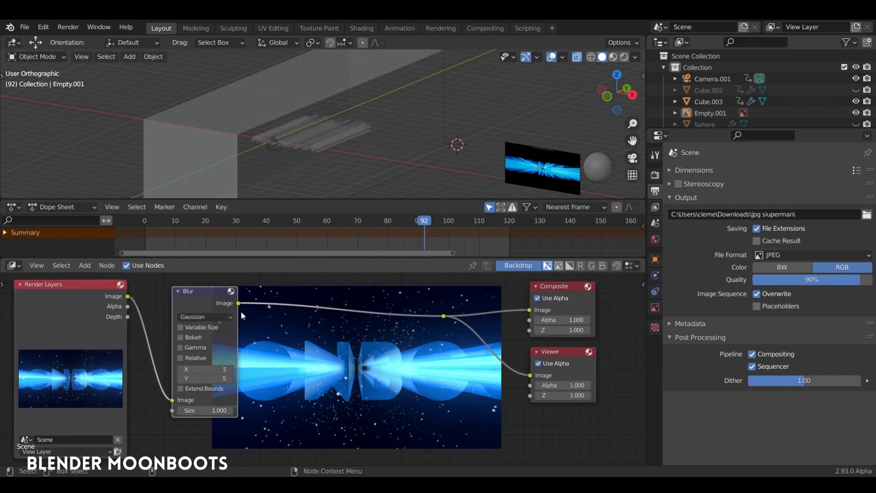
left_click_drag(210, 290, 349, 297)
left_click(85, 290)
left_click_drag(84, 289, 69, 289)
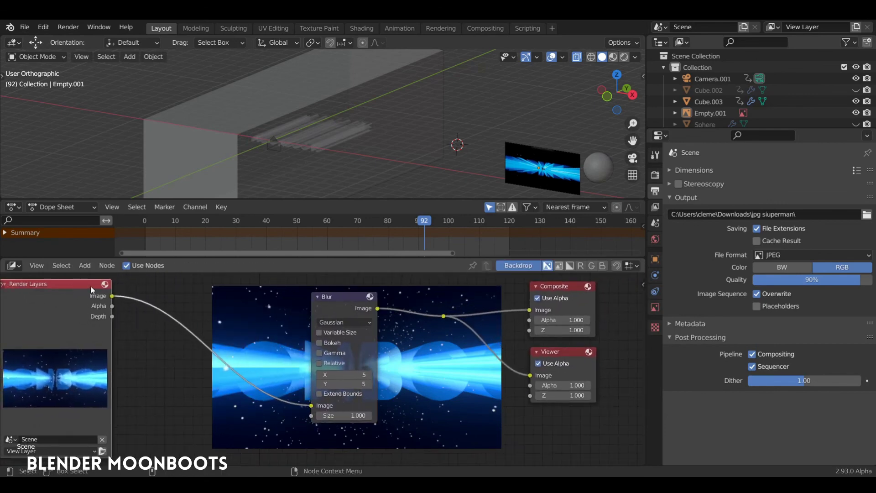
key("shift+a")
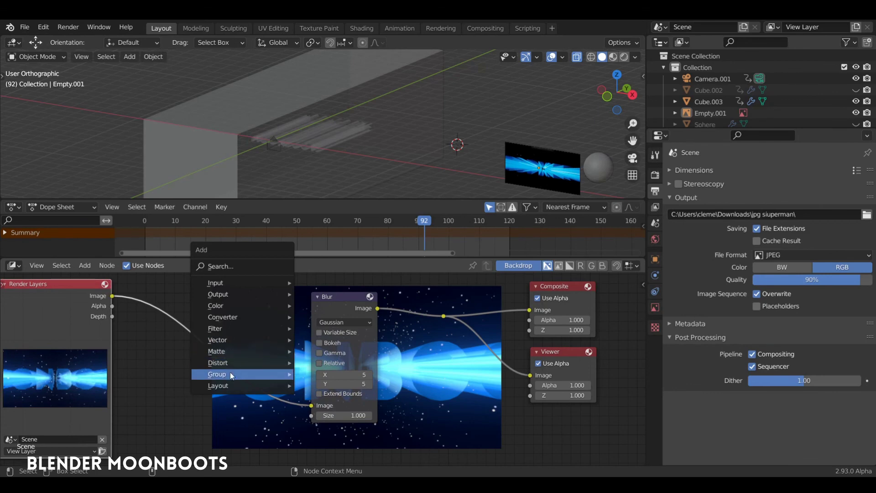
mouse_move(231, 362)
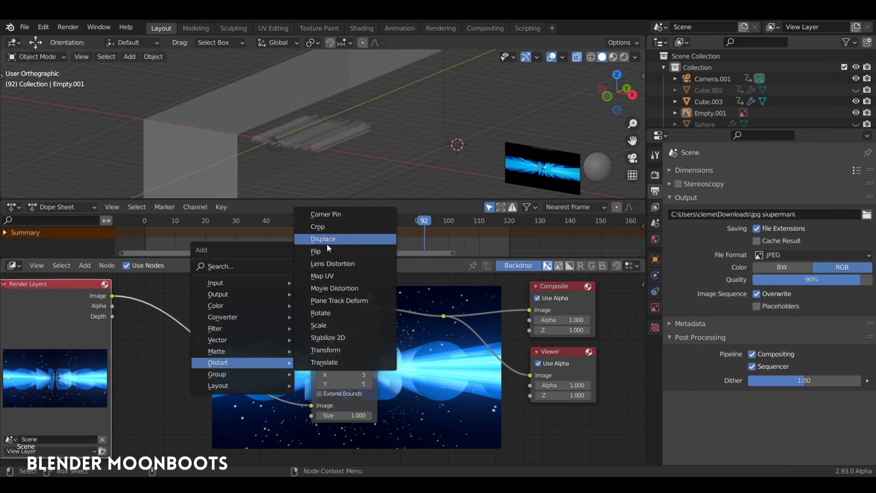
left_click(333, 264)
left_click(208, 363)
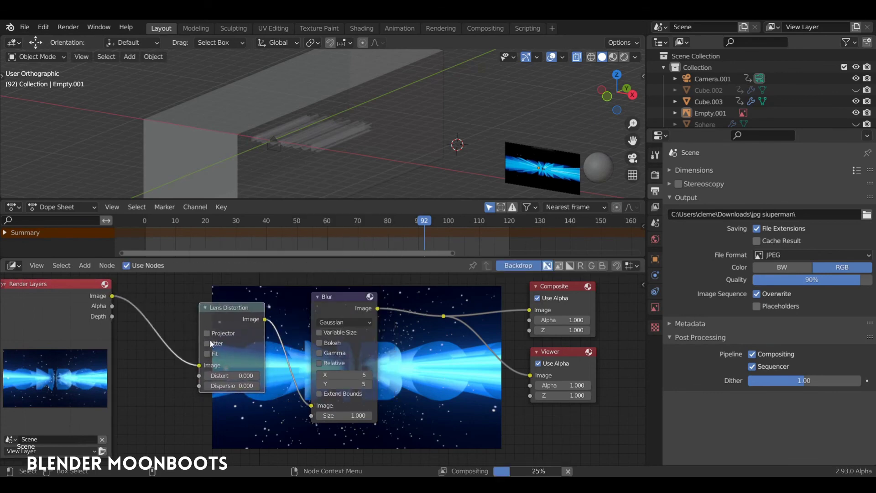
- Set the Lens Distortion node's Dispersion to 0.1
scroll(207, 360, "up", 3)
left_click(200, 394)
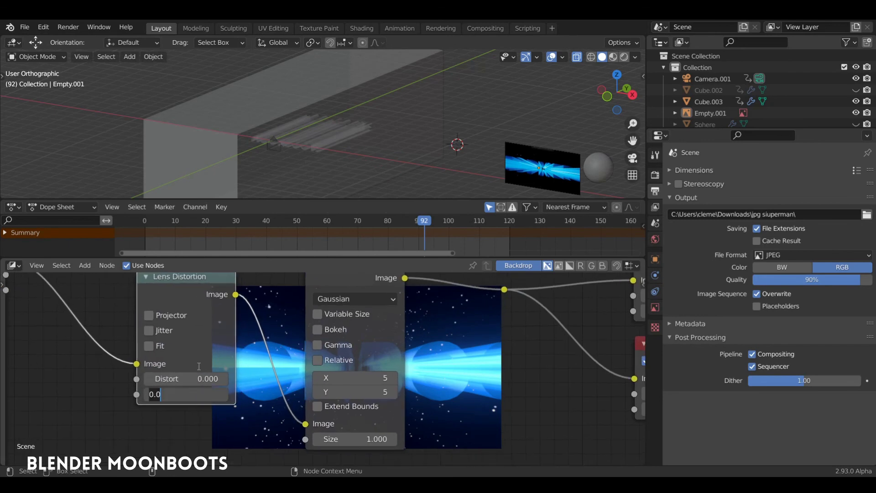
key("Return")
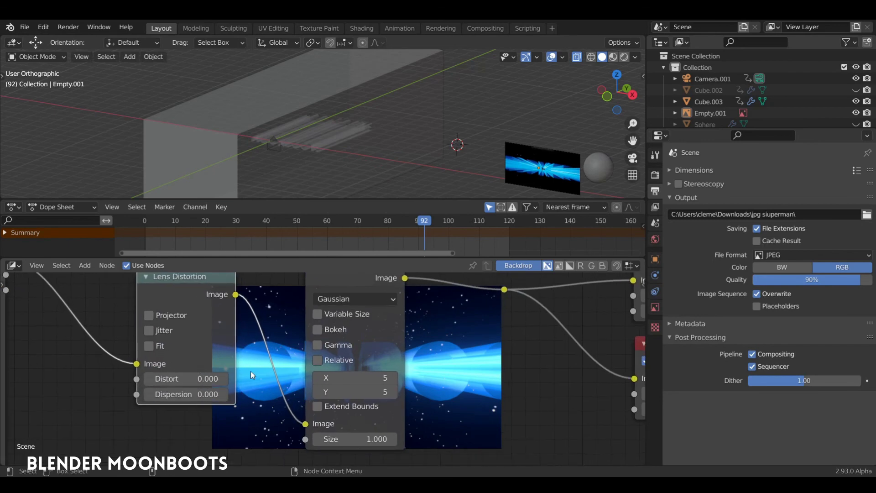
left_click(191, 395)
type("0.1")
key("Return")
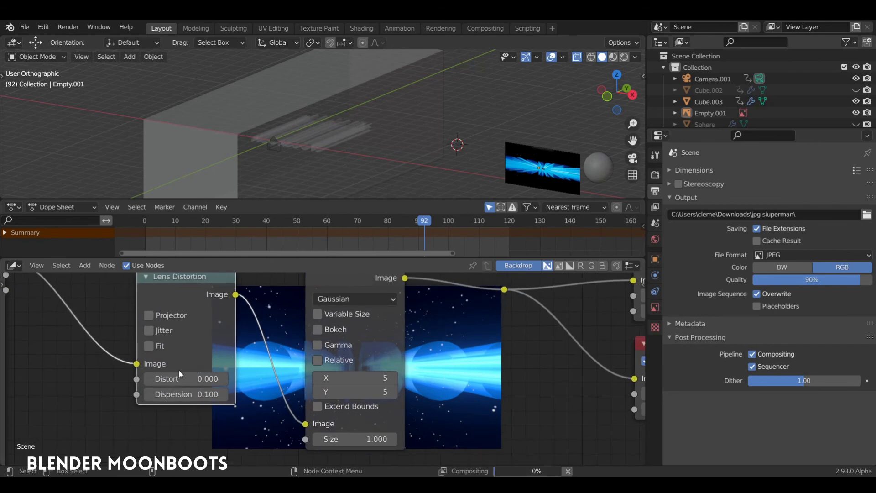
- Clear the backdrop by moving Lens Distortion and Blur close beside Render Layers, and stacking Viewer under Composite on the far side of the image
scroll(464, 343, "down", 6)
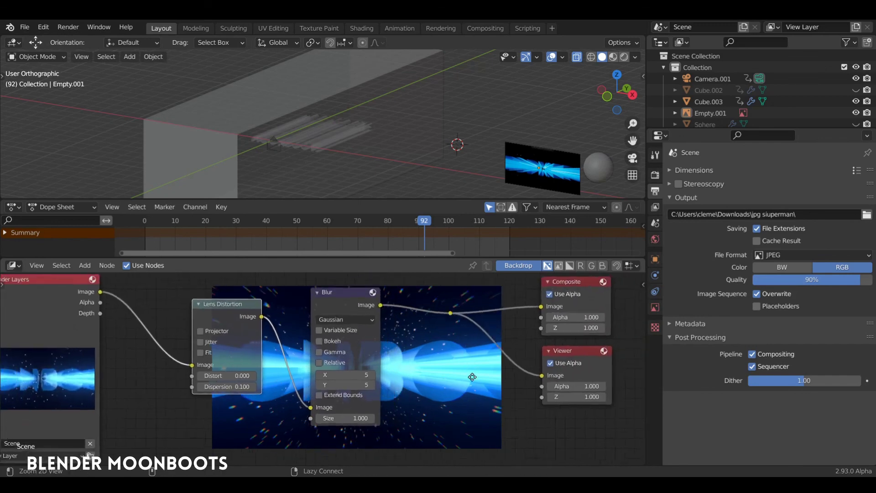
left_click_drag(249, 315, 189, 305)
left_click_drag(332, 308, 239, 308)
left_click_drag(92, 289, 74, 284)
left_click_drag(179, 301, 154, 294)
left_click_drag(241, 302, 209, 293)
left_click_drag(526, 314, 542, 304)
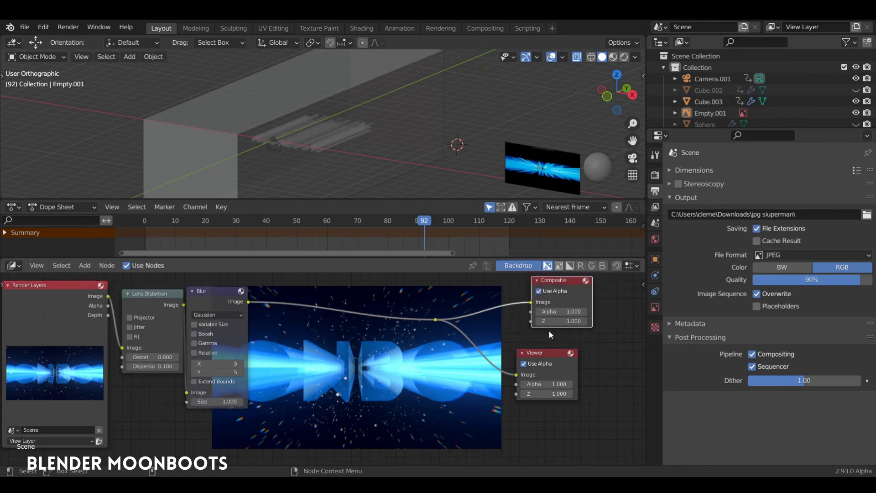
left_click_drag(541, 354, 560, 343)
- Duplicate the Viewer node below the original and link the Render Layers Image output directly to the copy's Image input
key("shift+d")
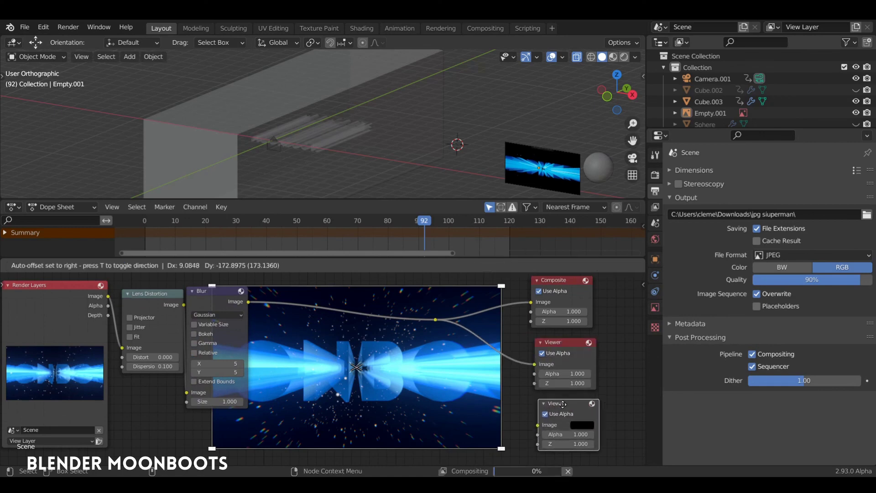
left_click(558, 412)
left_click_drag(108, 295, 533, 432)
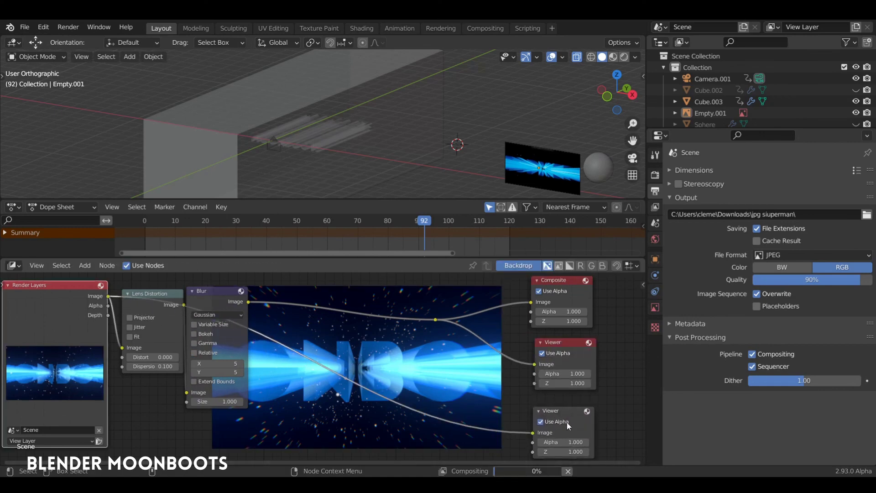
- Compare the composited image with the unprocessed render in the backdrop by alternately activating the original and the duplicated Viewer nodes
left_click(556, 410)
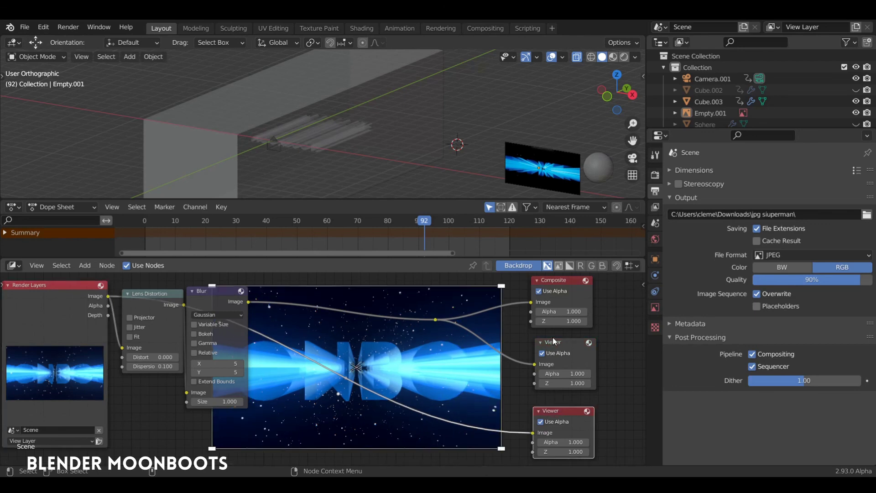
left_click(553, 341)
left_click(560, 412)
left_click(556, 340)
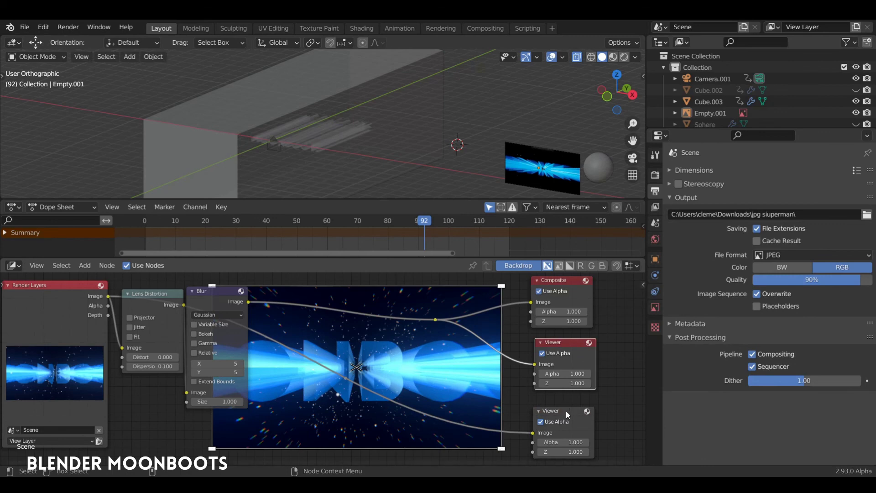
left_click(566, 410)
left_click(554, 343)
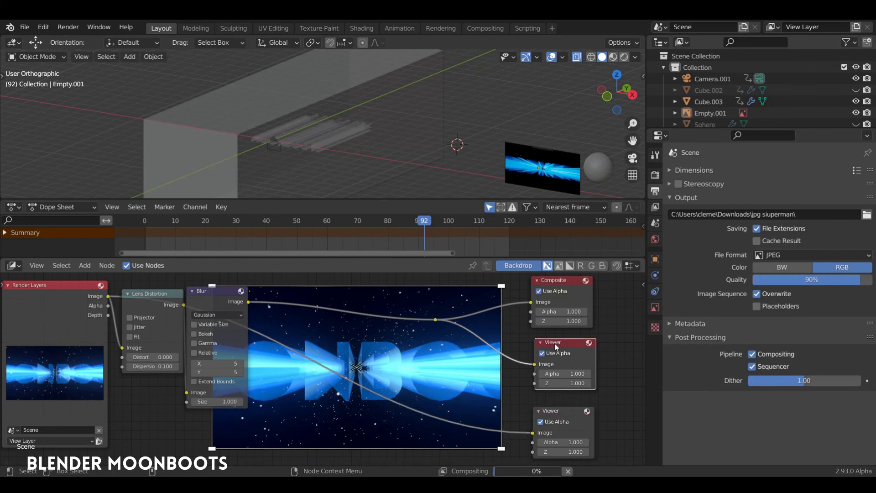
left_click_drag(559, 341, 552, 340)
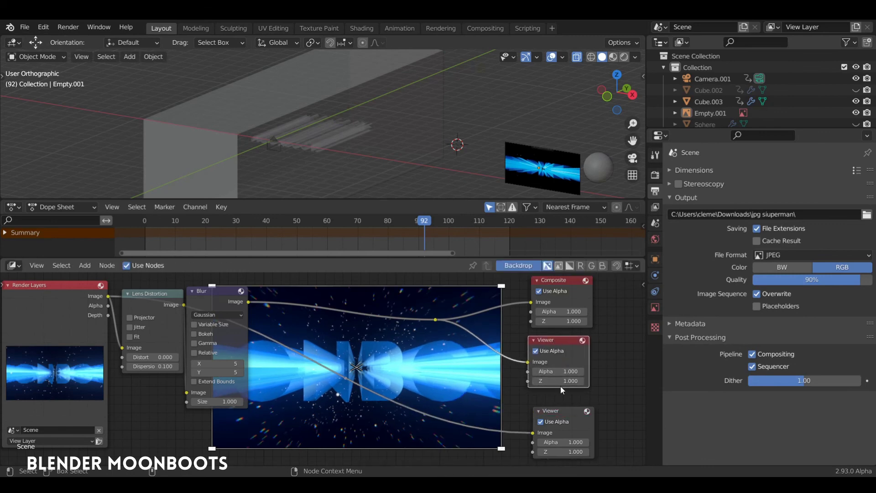
left_click(562, 412)
left_click_drag(562, 411, 565, 401)
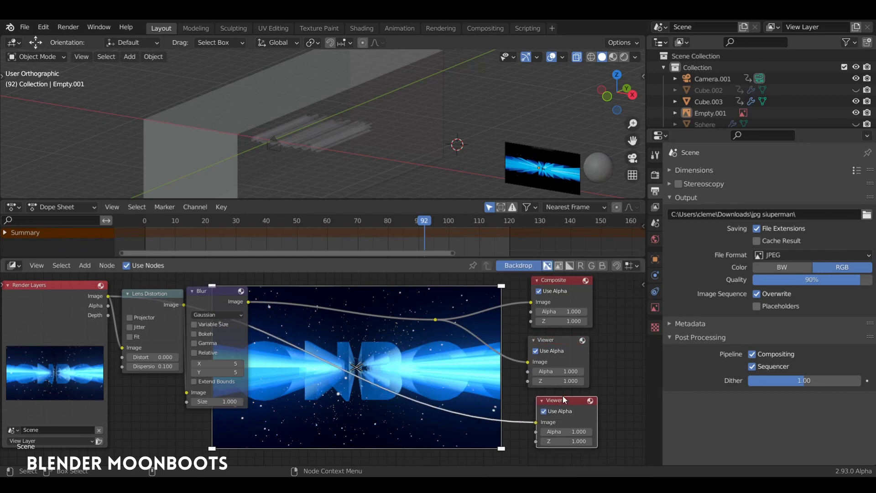
left_click(554, 340)
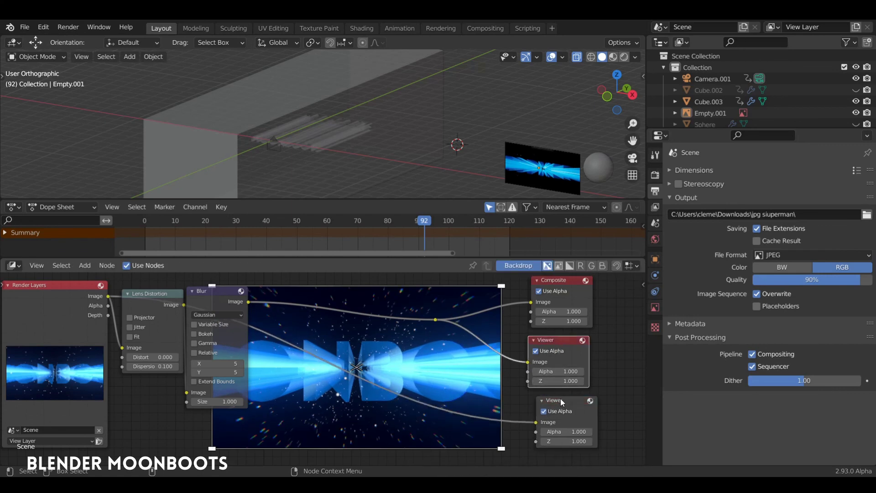
left_click(559, 398)
left_click(553, 339)
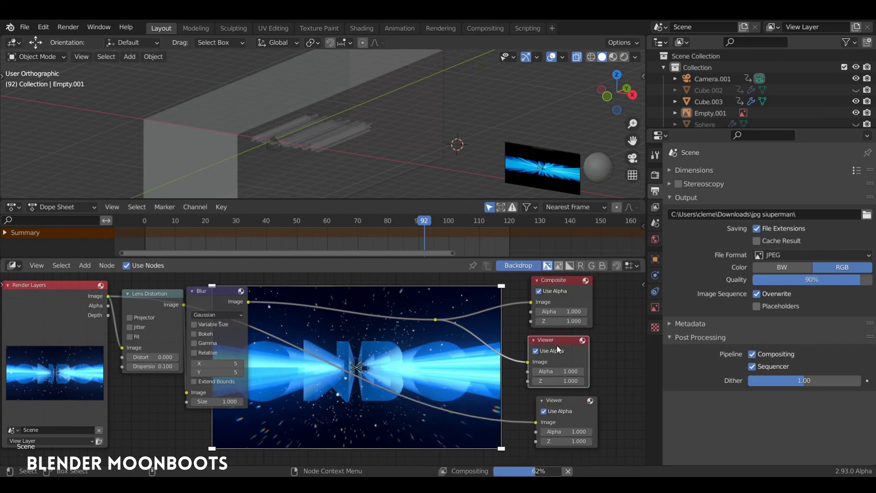
left_click(562, 400)
left_click(554, 339)
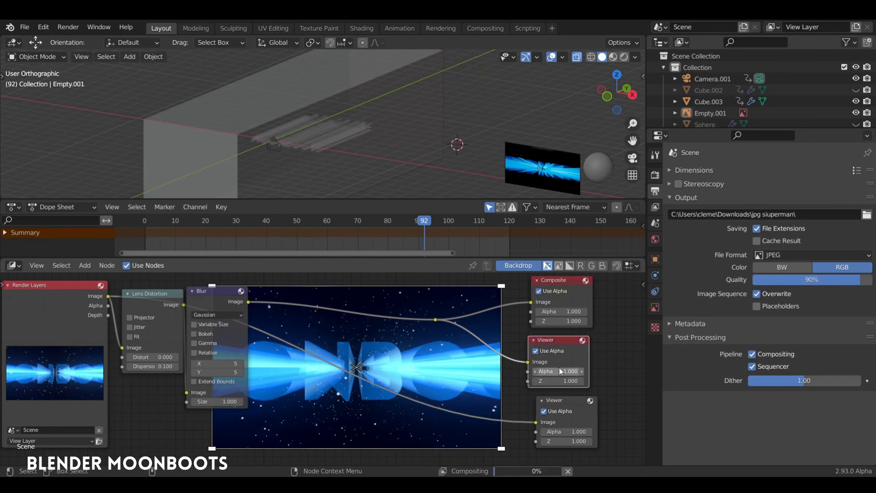